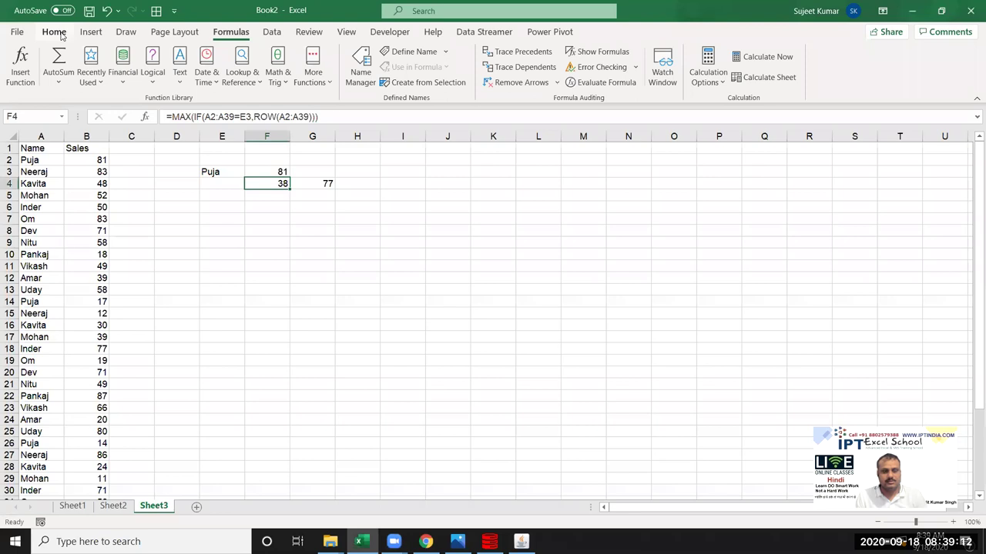
Select empty cell D7 and browse the Home Format and Insert menus without changing anything
left_click(170, 221)
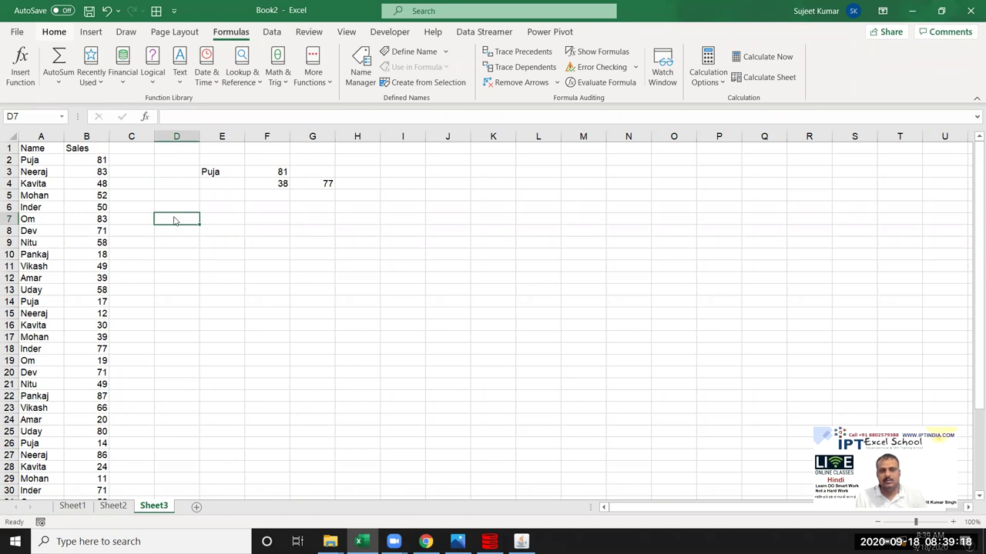
left_click(66, 32)
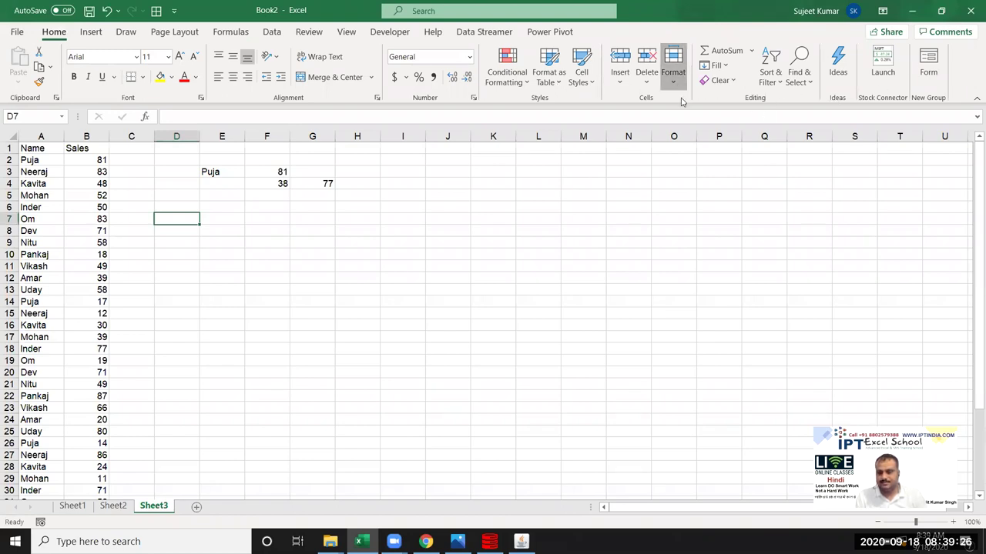
left_click(674, 74)
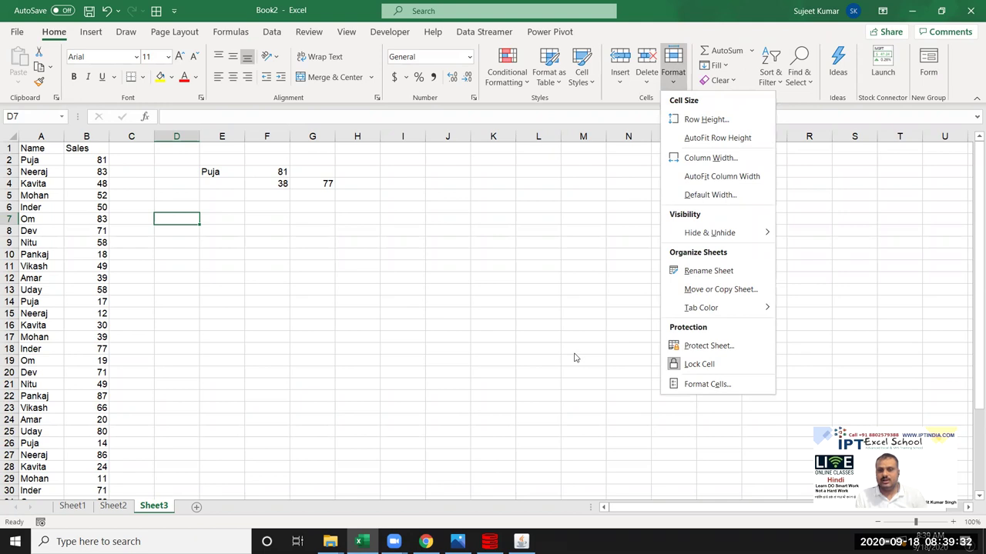
left_click(557, 265)
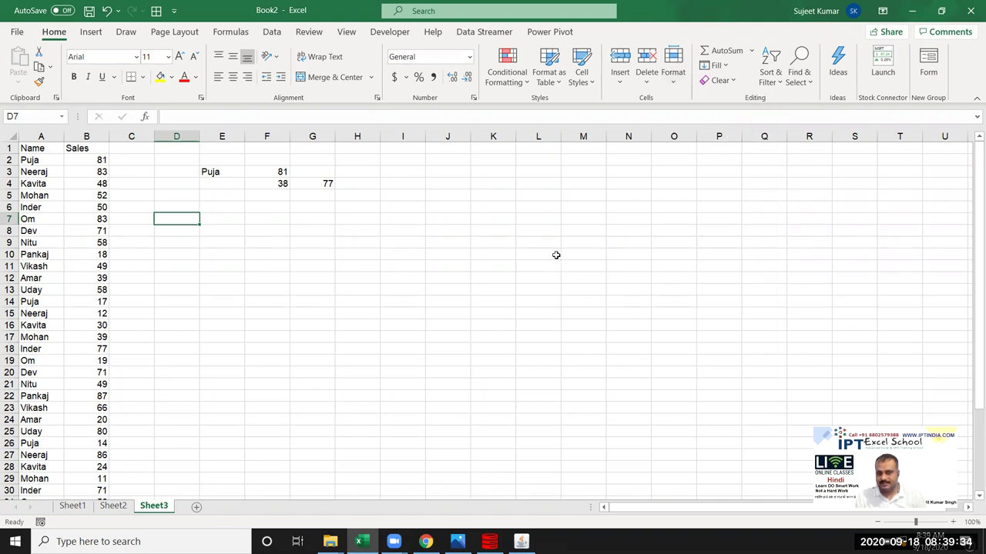
left_click(620, 83)
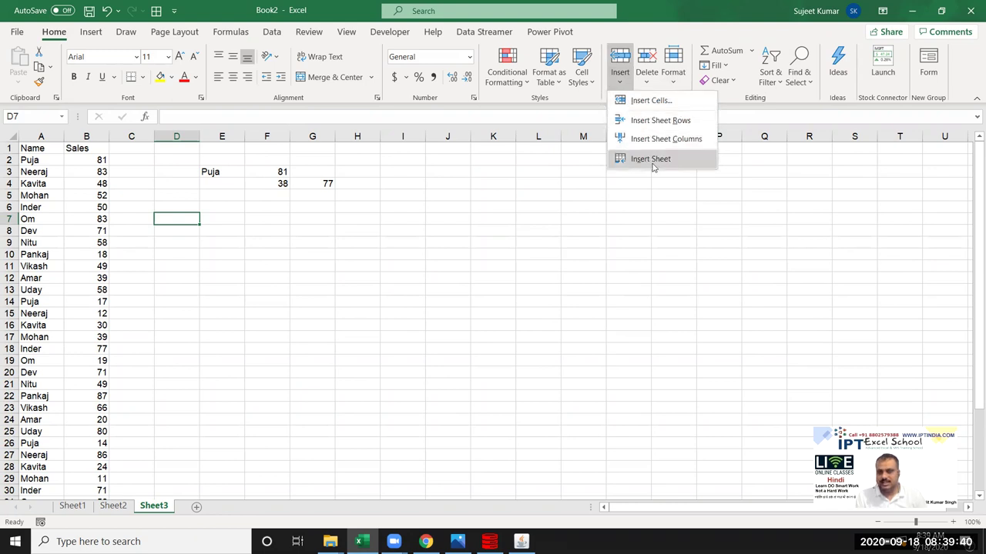
left_click(255, 357)
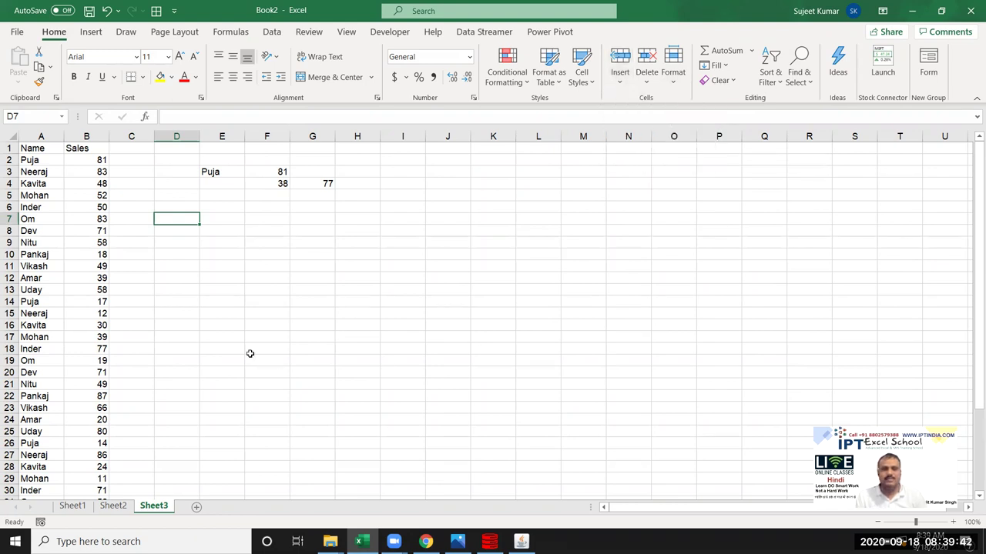
Select the Sales column B and view its right-click actions twice without choosing any
left_click(87, 136)
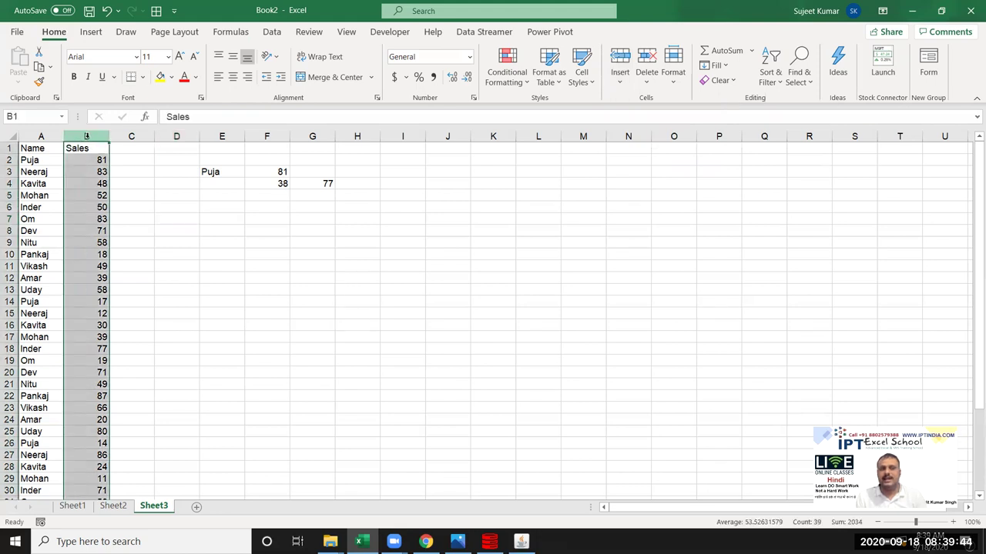
right_click(87, 136)
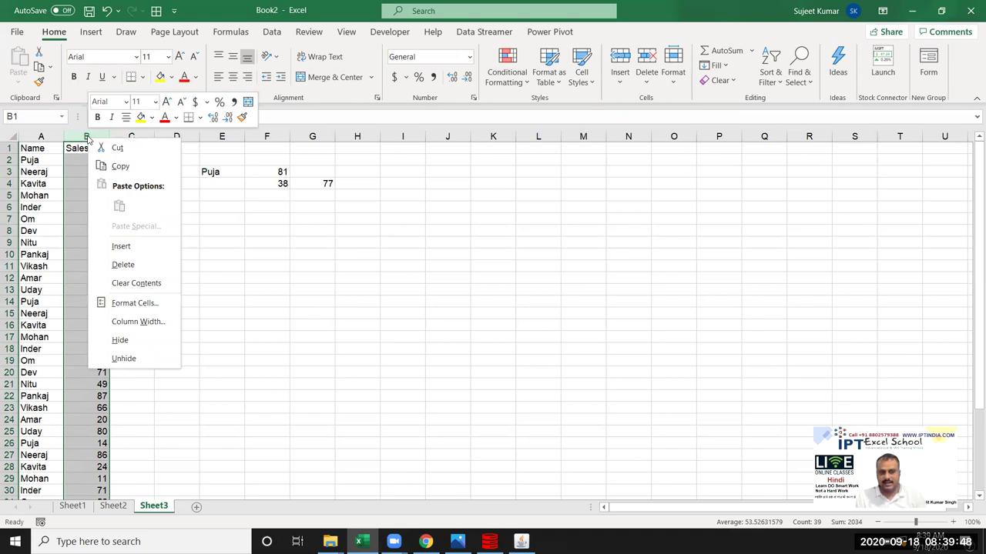
key("Escape")
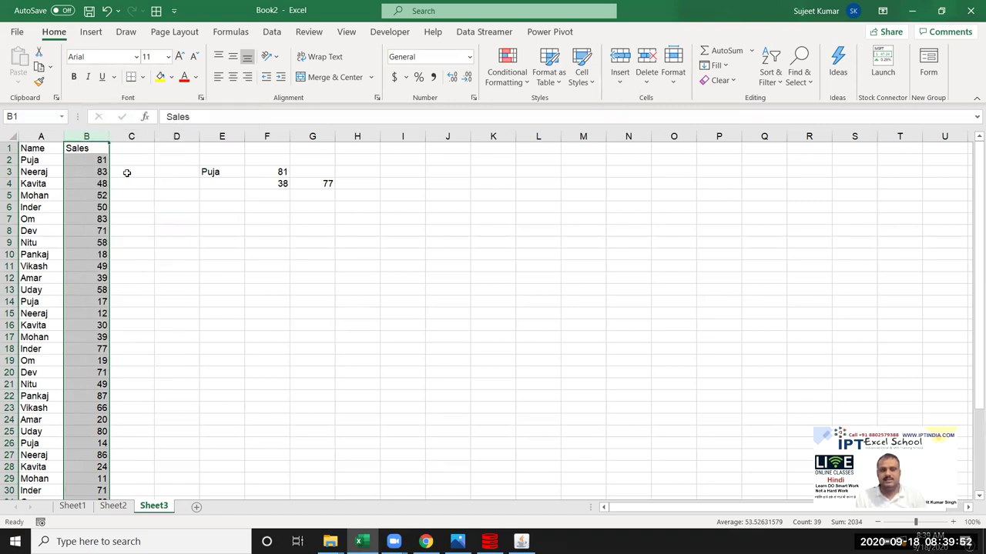
right_click(101, 138)
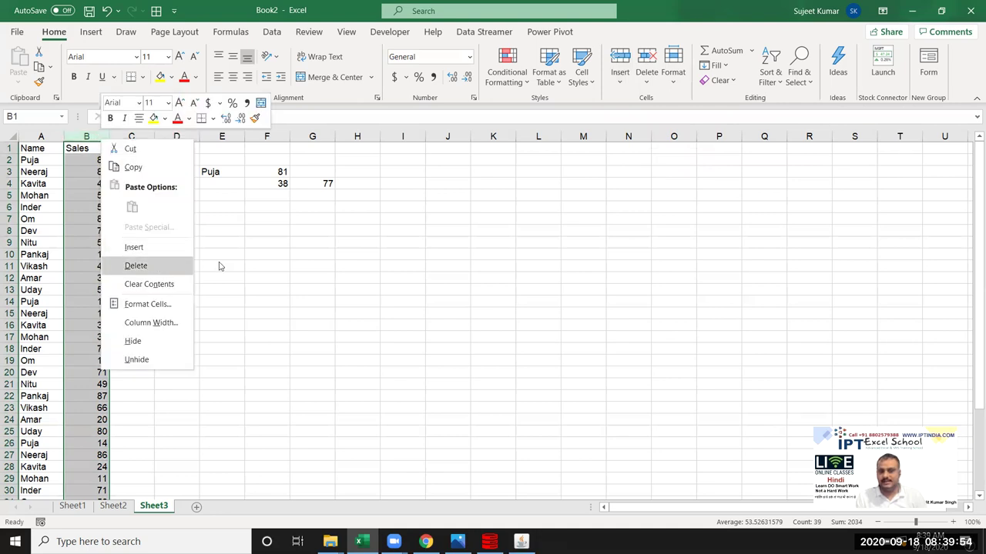
key("Escape")
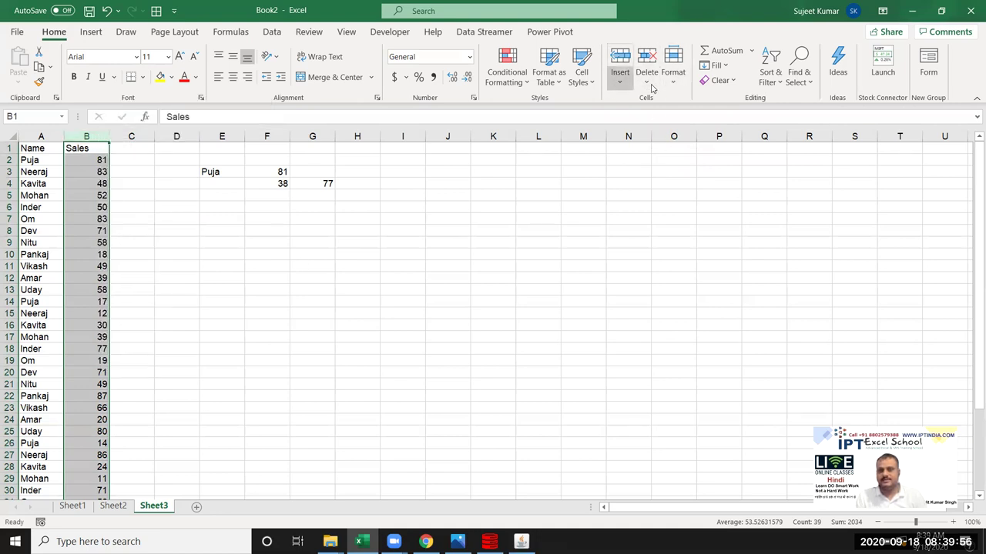
Check the Format options, then drag row 2 taller and back to near normal height
left_click(675, 81)
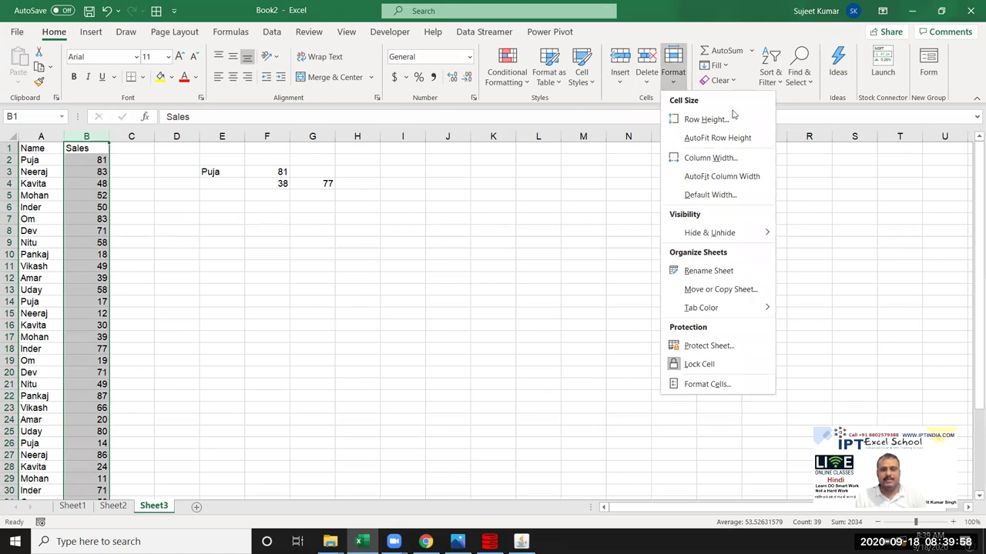
left_click(122, 221)
left_click(176, 230)
left_click_drag(16, 172, 18, 178)
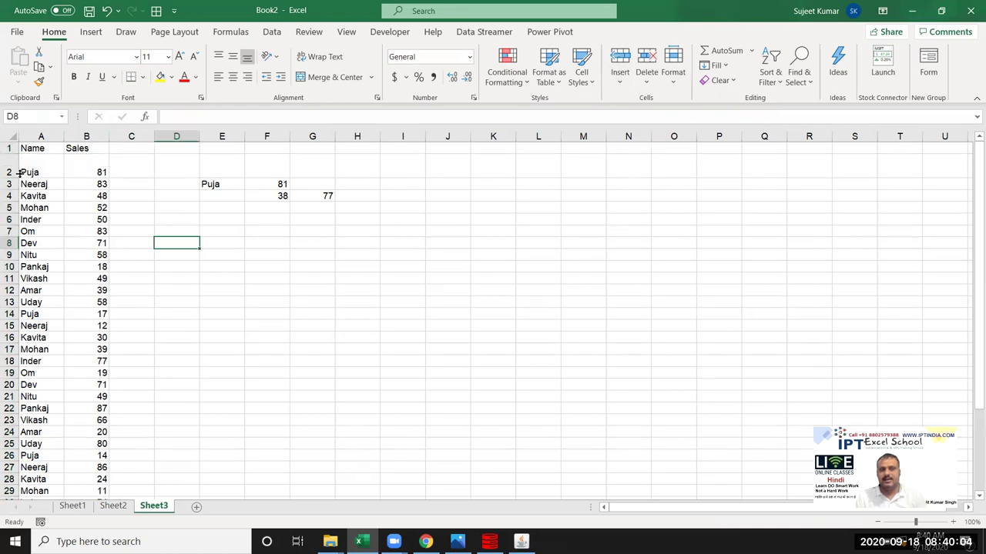
left_click_drag(17, 175, 17, 168)
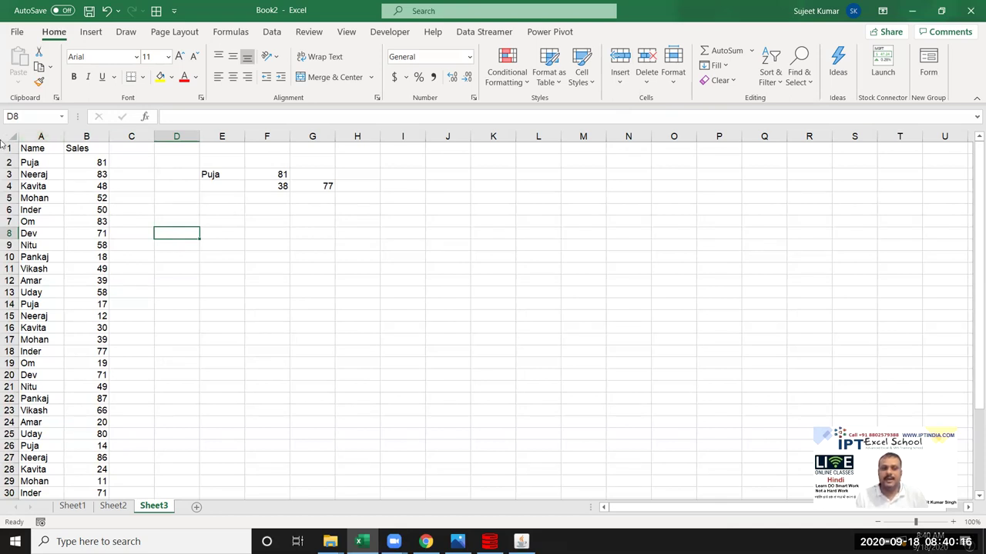
left_click(42, 147)
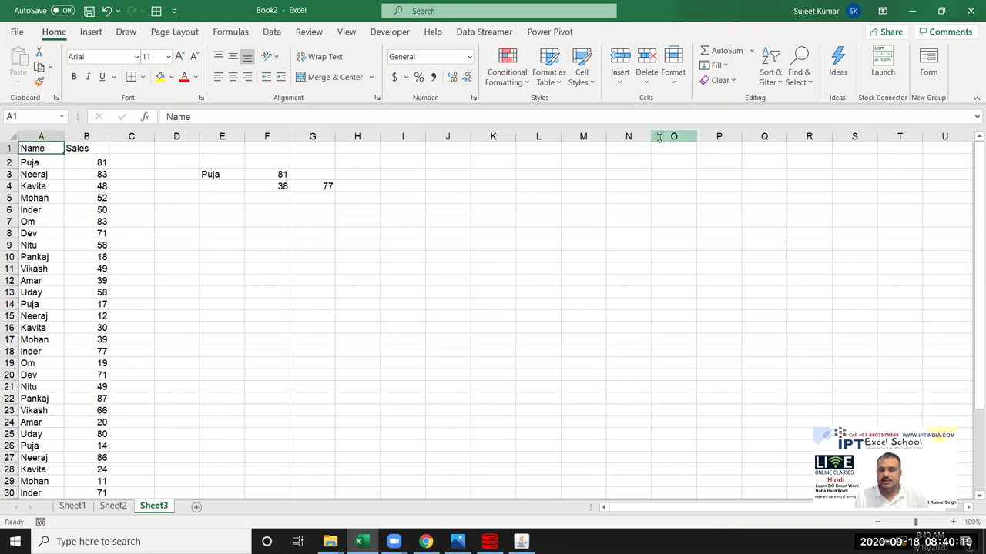
left_click(670, 77)
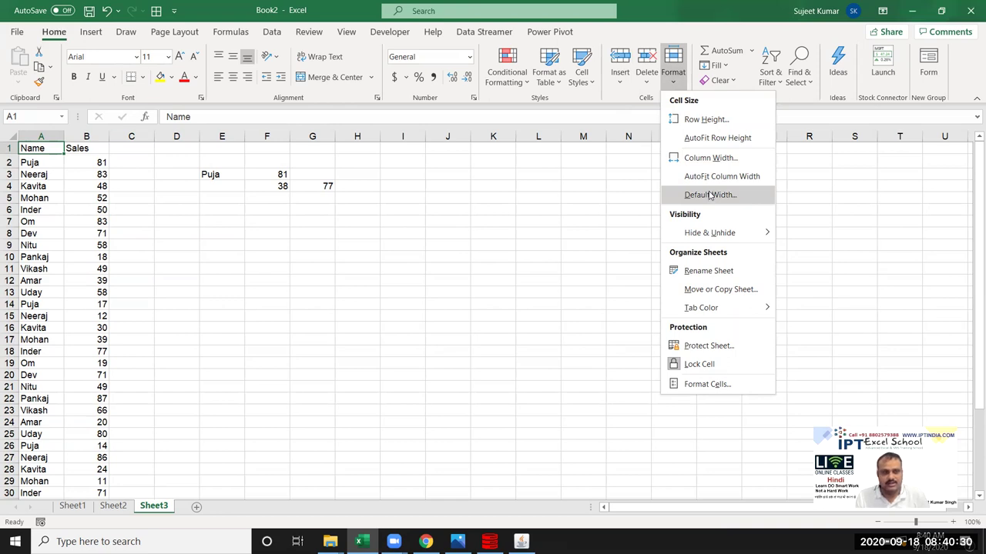
mouse_move(728, 229)
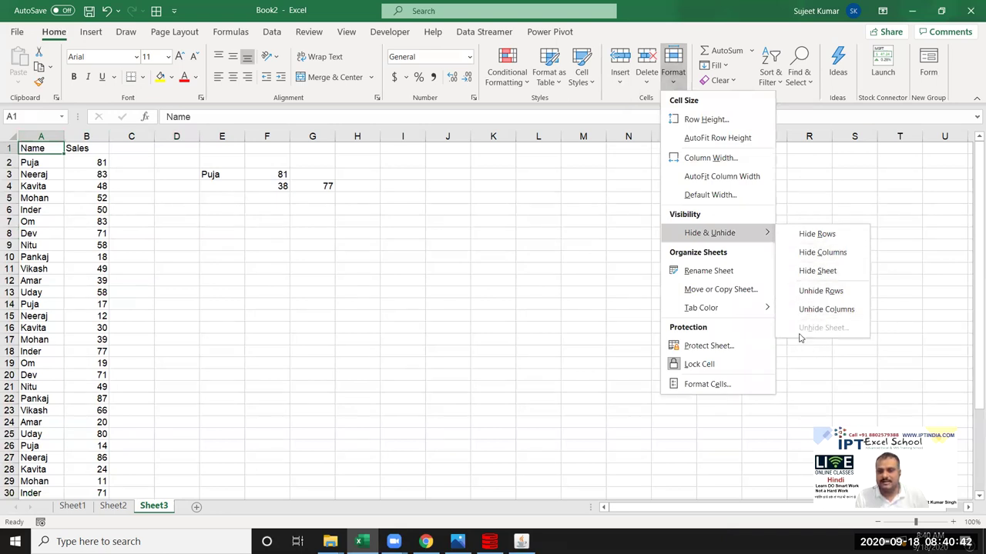
left_click(449, 209)
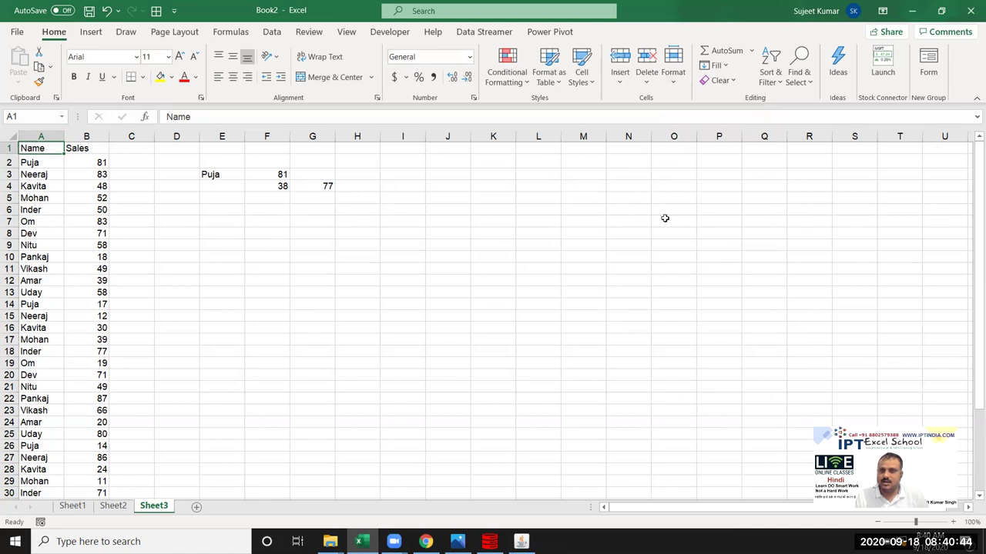
left_click(751, 51)
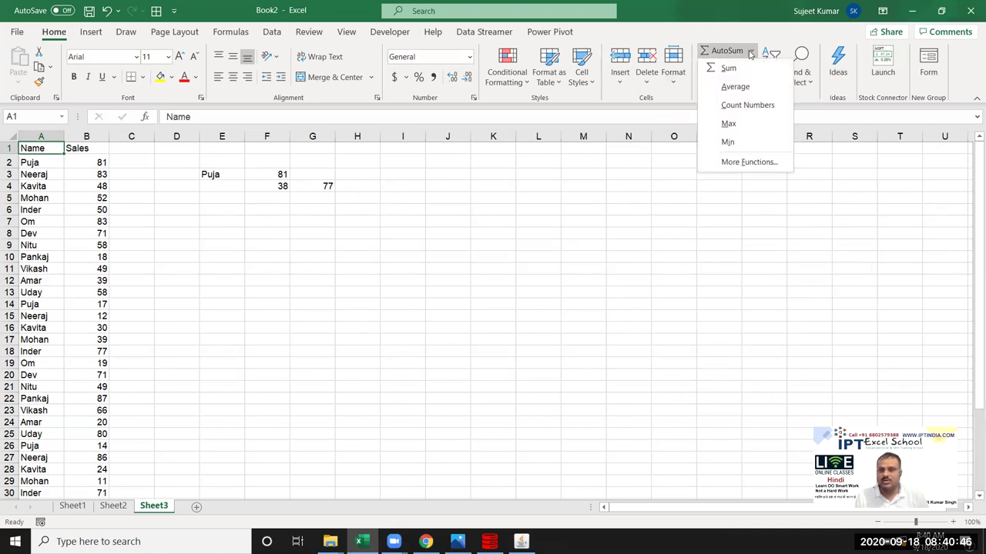
left_click(405, 269)
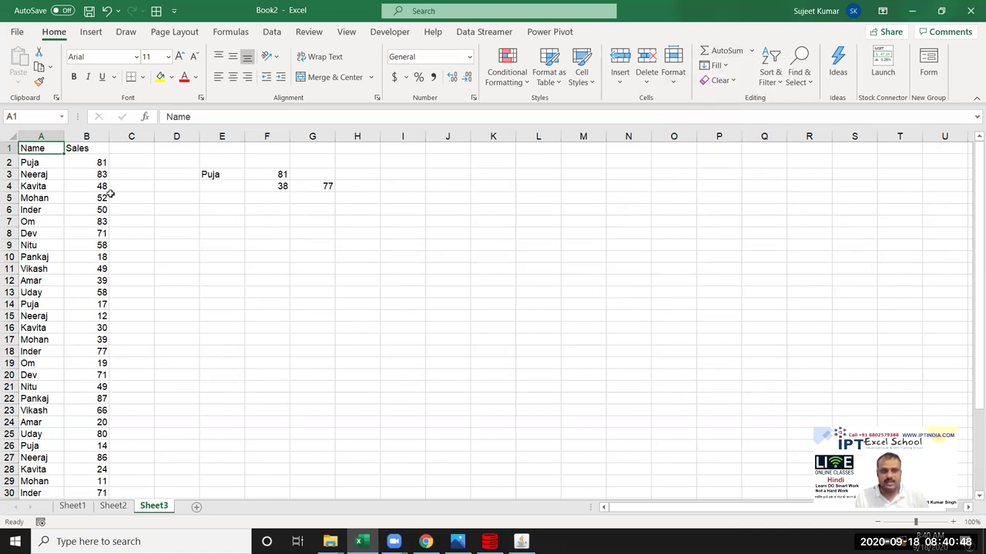
left_click(88, 163)
left_click(92, 257, "shift")
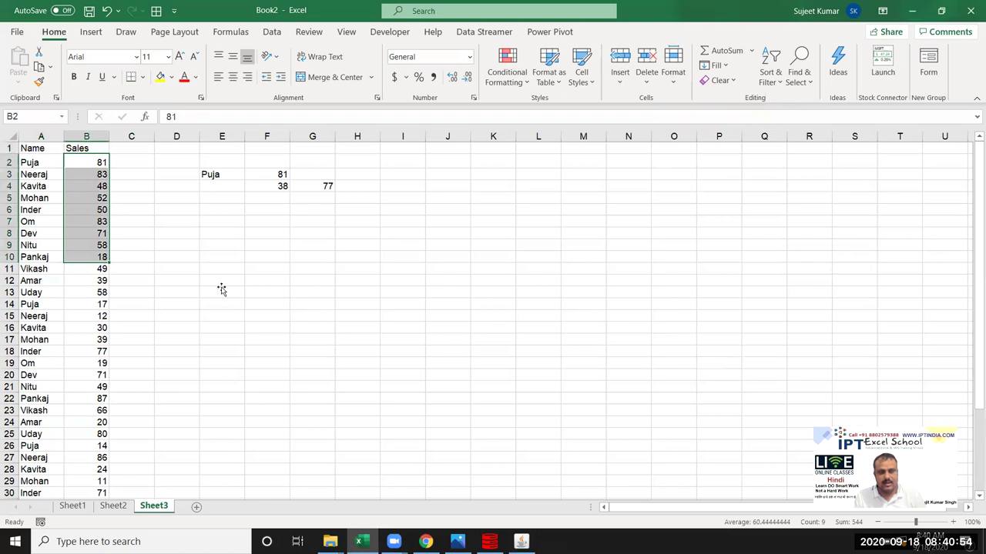
Copy the Sales values in B2:B13 (81 through 58) and paste them into K2:K13
left_click(535, 164)
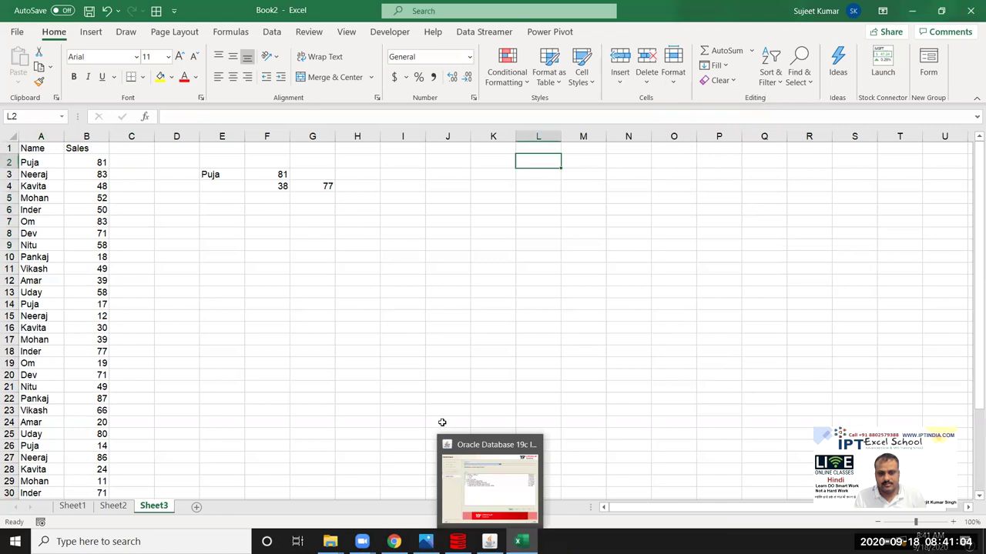
left_click(505, 268)
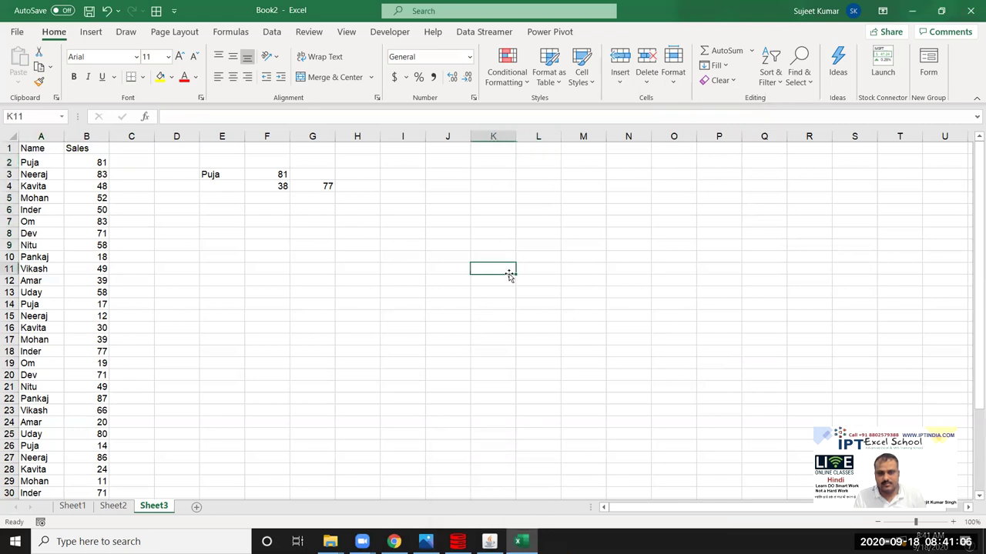
left_click(524, 178)
left_click_drag(94, 163, 91, 286)
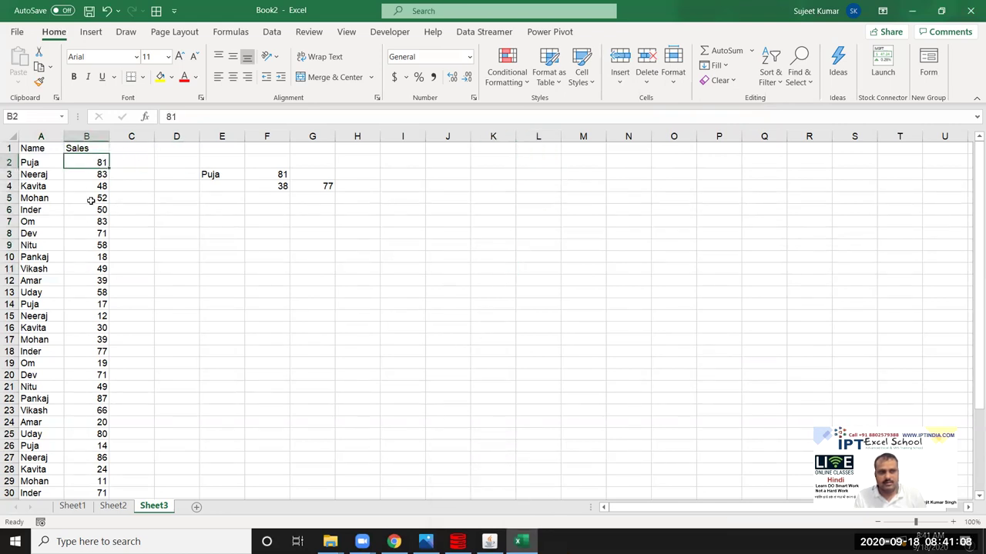
key("ctrl+c")
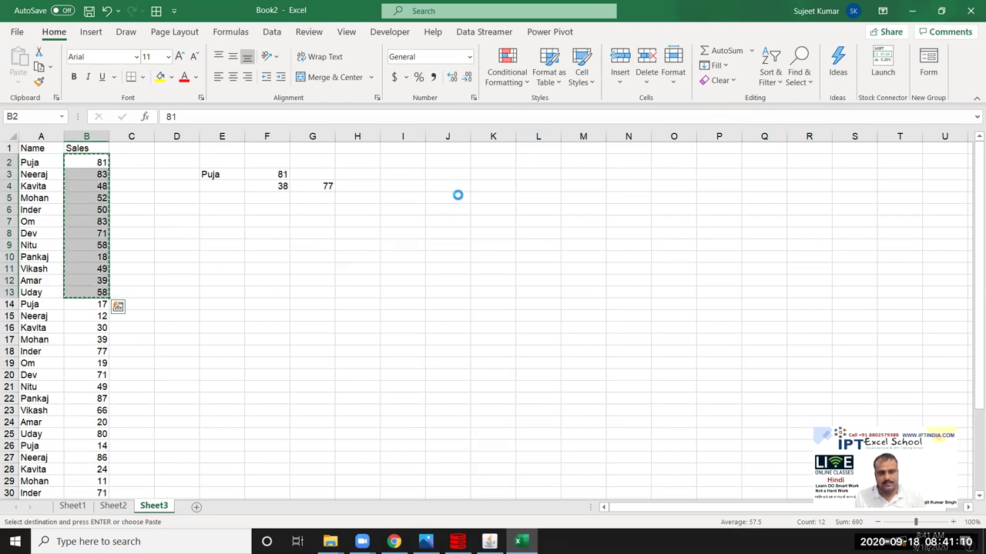
left_click(496, 165)
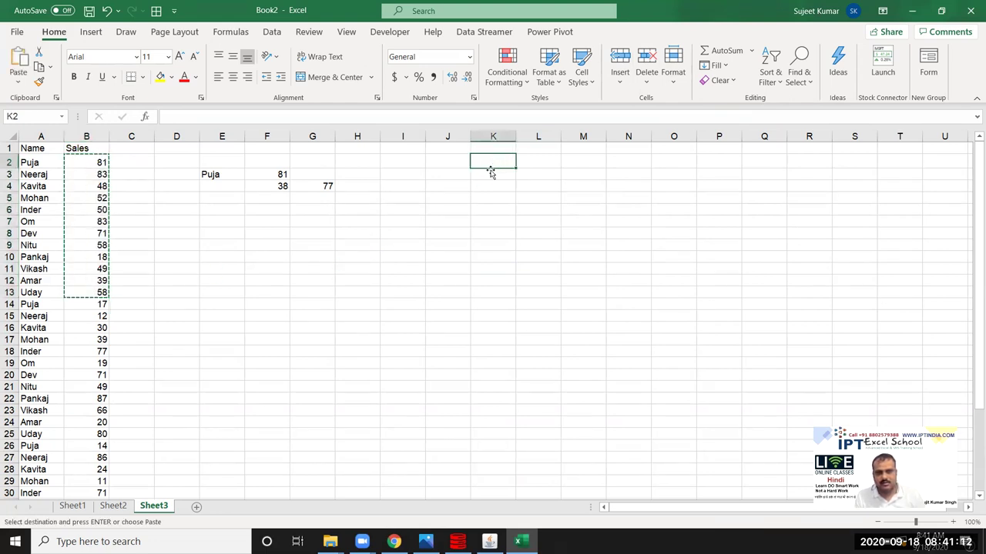
key("ctrl+v")
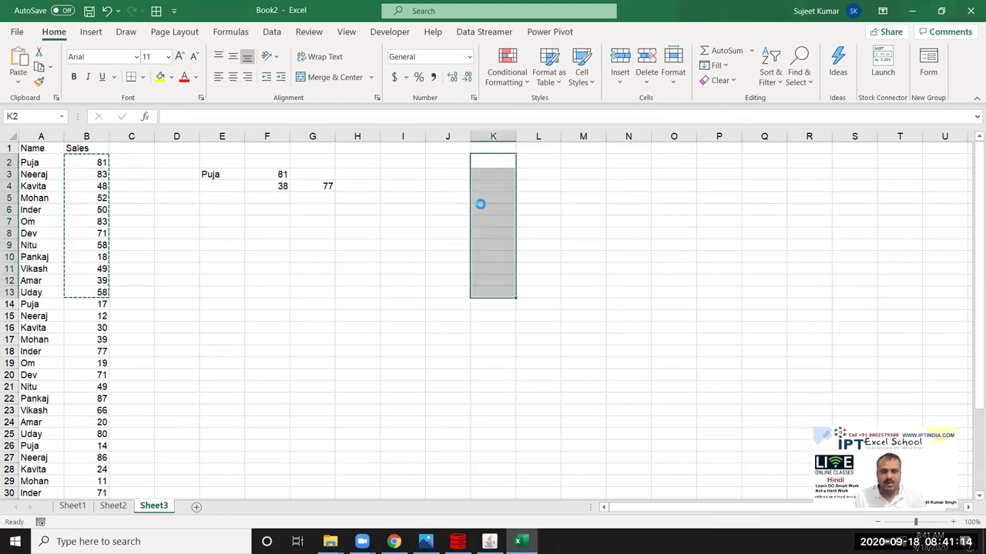
key("Escape")
left_click(500, 307)
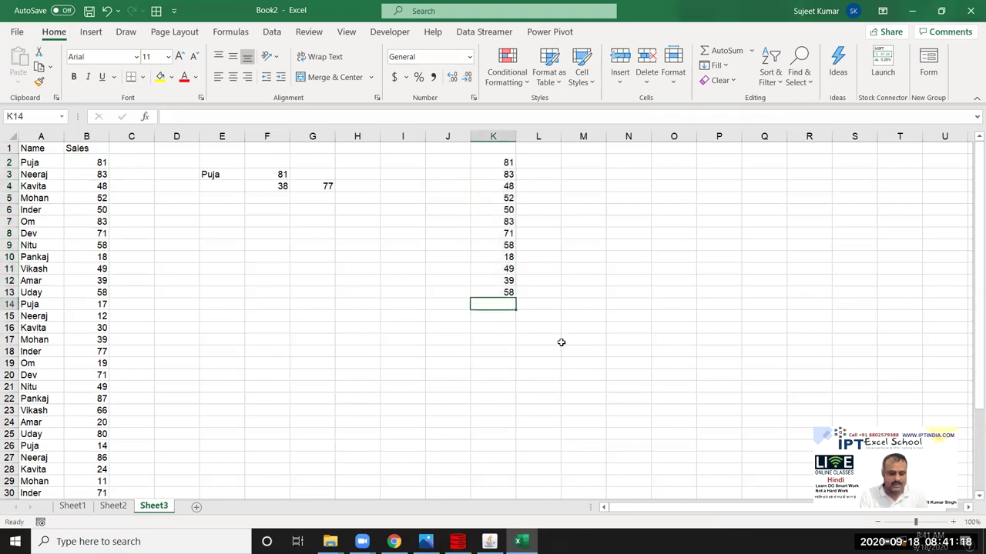
Total K2:K13 in K14 with AutoSum, giving =SUM(K2:K13) = 690, and minimize the Oracle installer
type("=-")
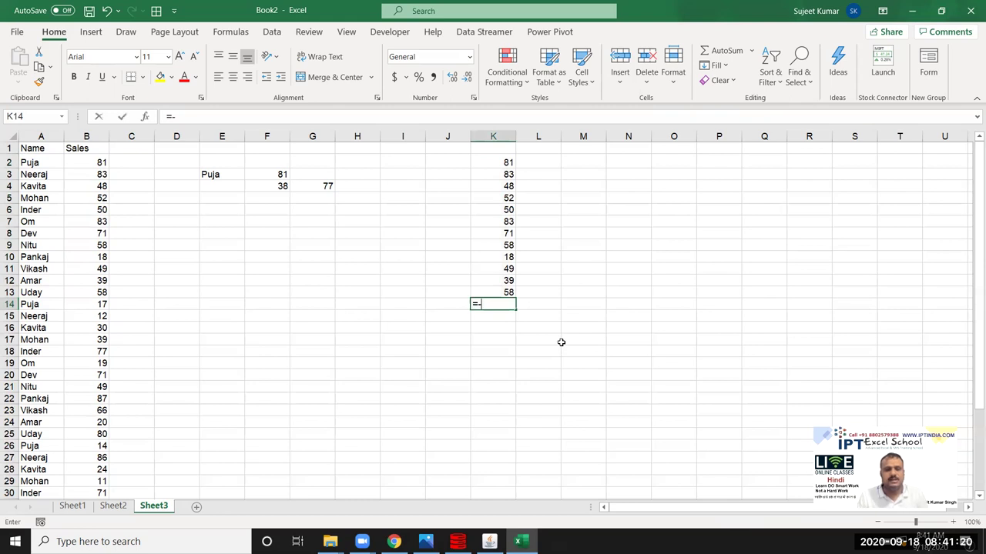
key("BackSpace")
type("s")
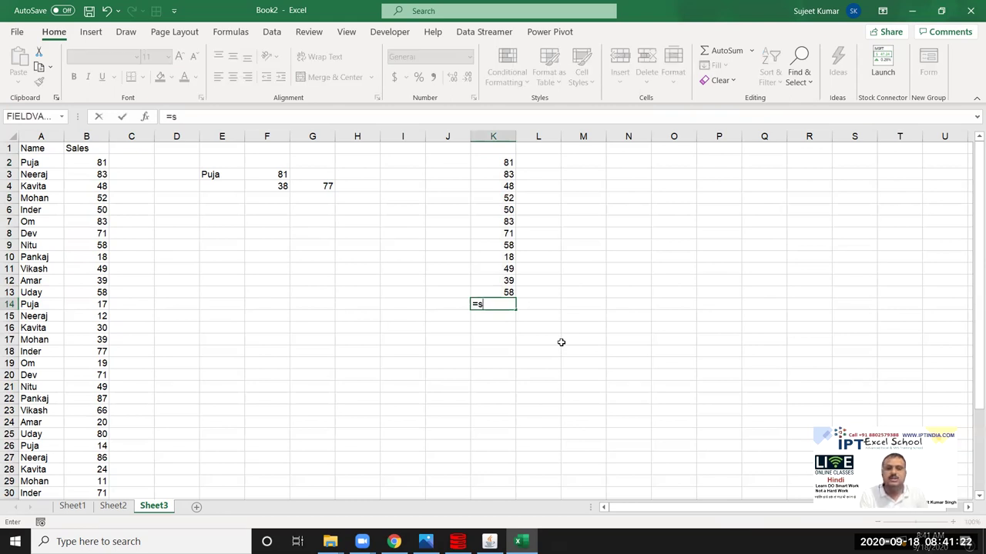
type("um")
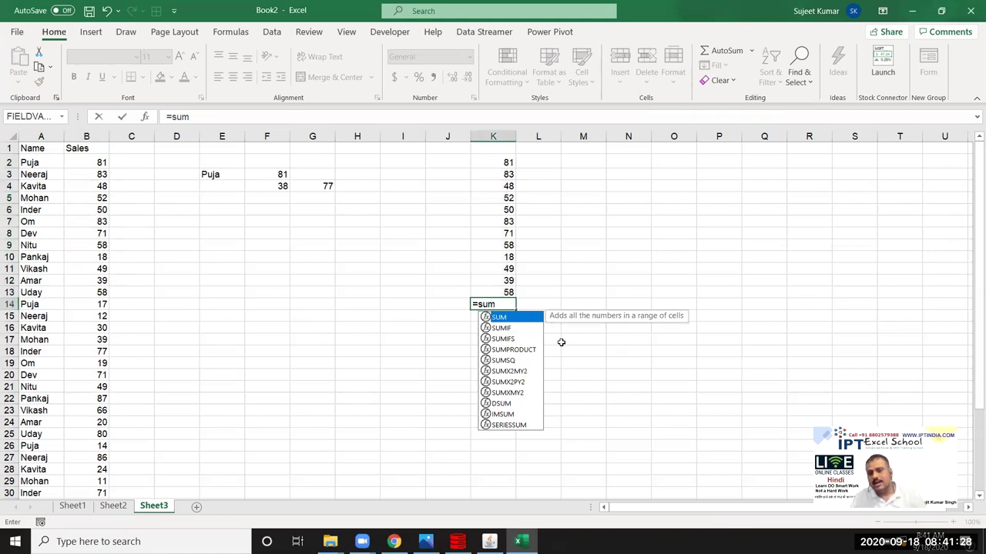
key("Escape")
key("Escape")
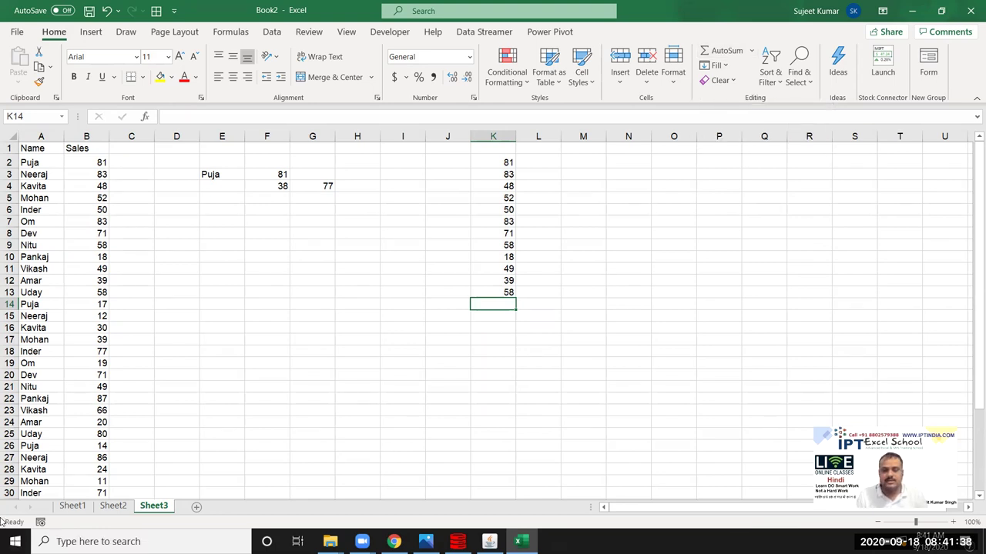
key("alt+equal")
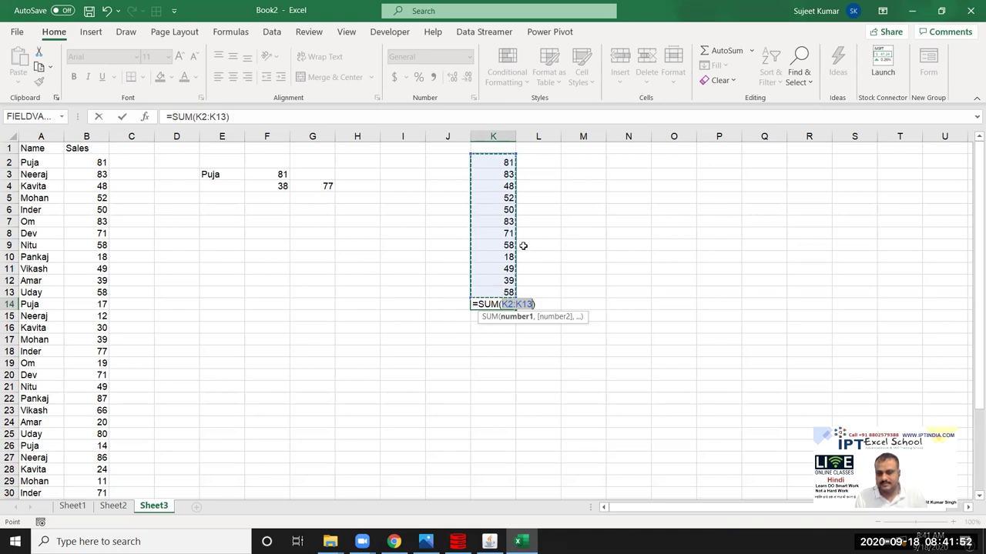
key("Return")
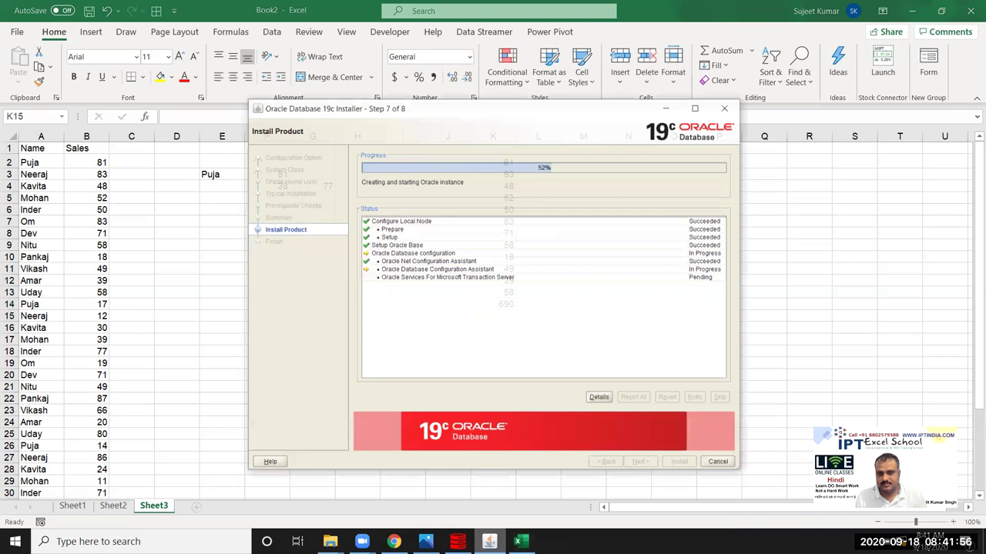
left_click(489, 541)
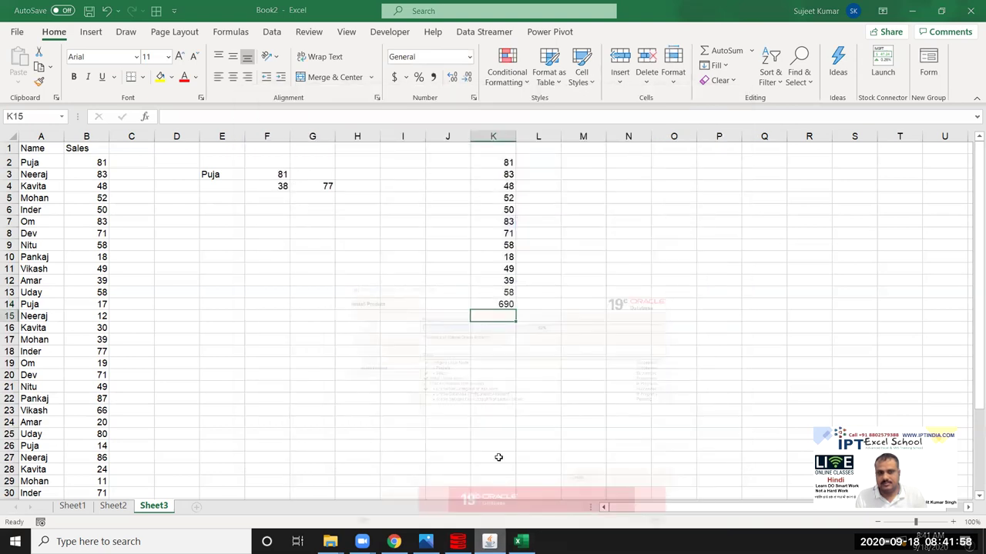
Delete the 690 total from K14, glance at the AutoSum list, and reselect K2:K13
left_click(505, 305)
key("Delete")
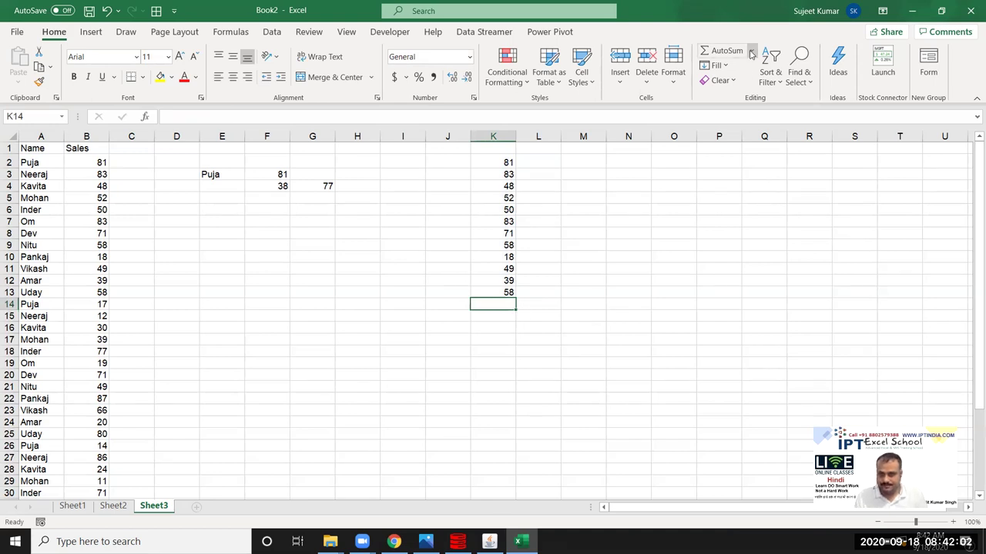
left_click(752, 51)
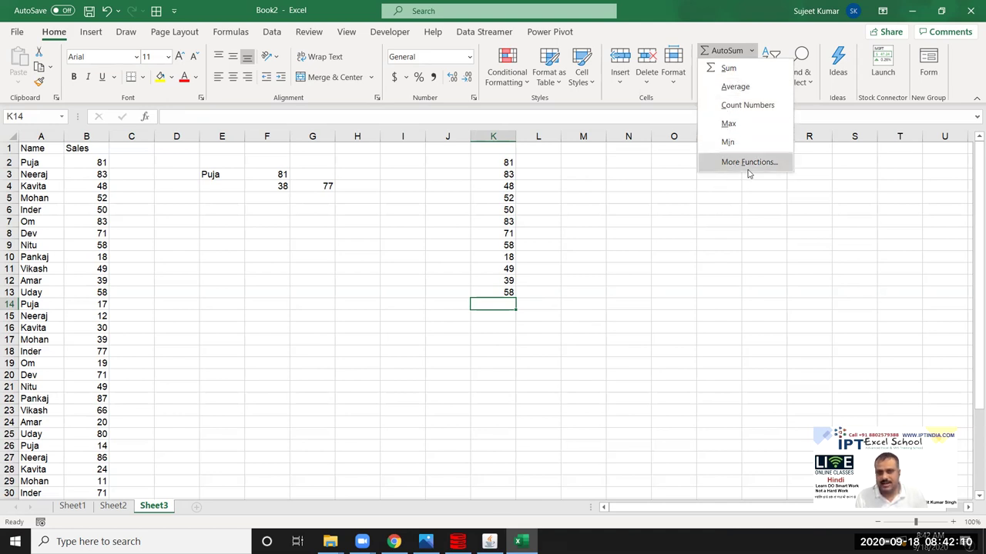
left_click(496, 327)
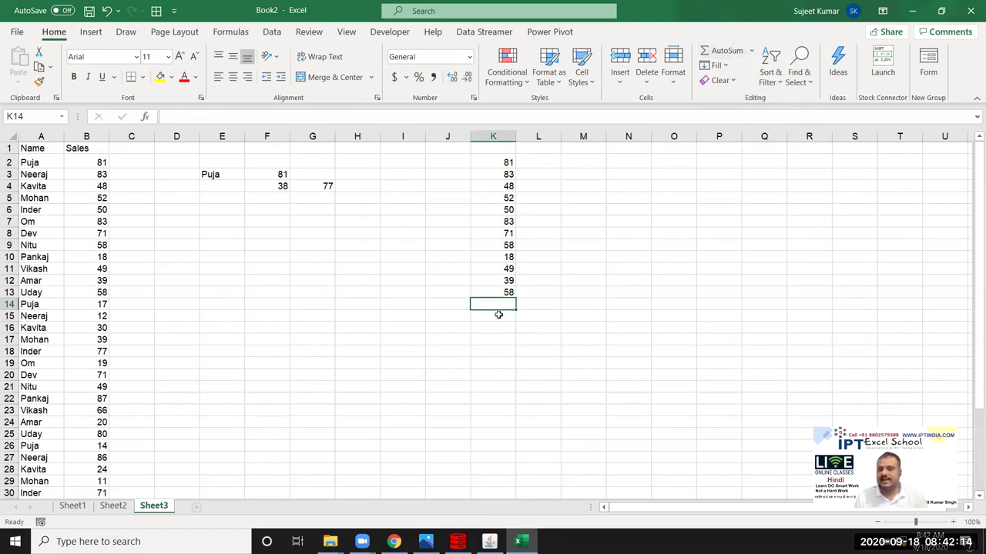
left_click_drag(502, 164, 485, 295)
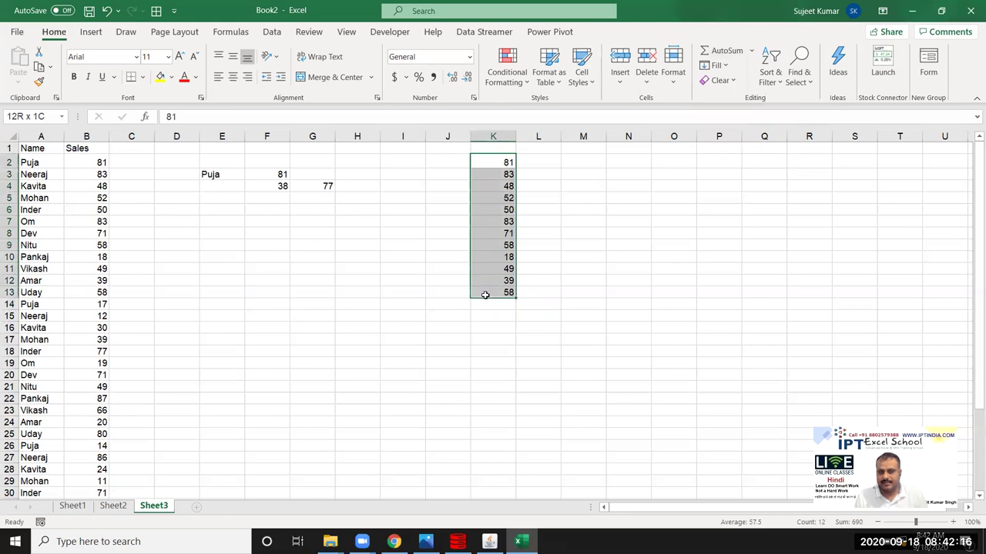
left_click(504, 185)
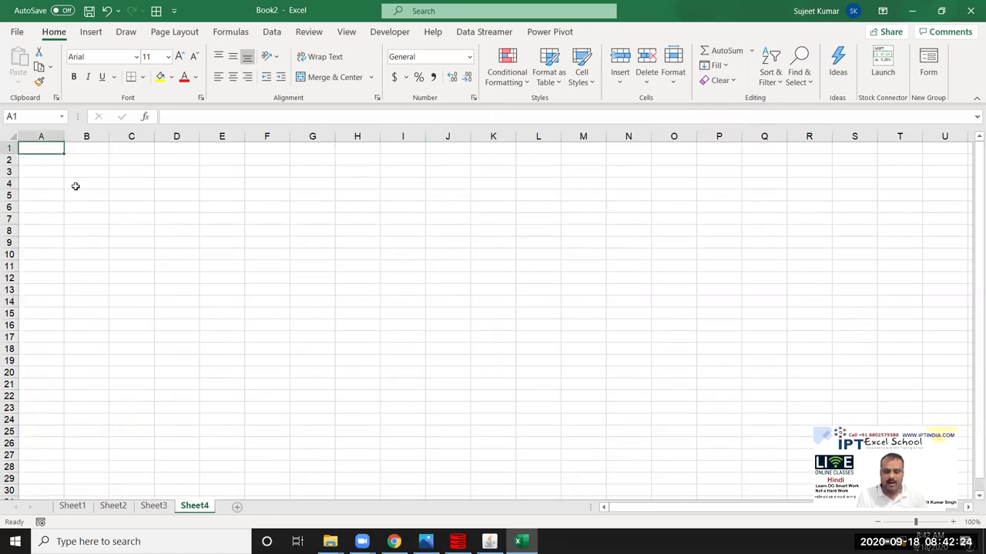
Enter =RANDBETWEEN(10,90) in A1 of Sheet4 and select A1:N19 for filling
type("=ra")
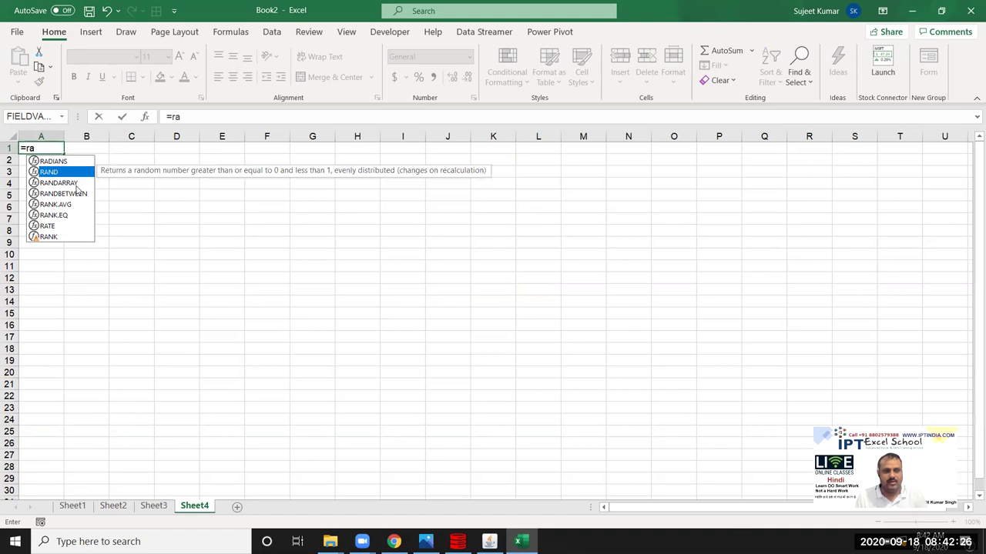
left_click(77, 192)
double_click(76, 189)
type("10")
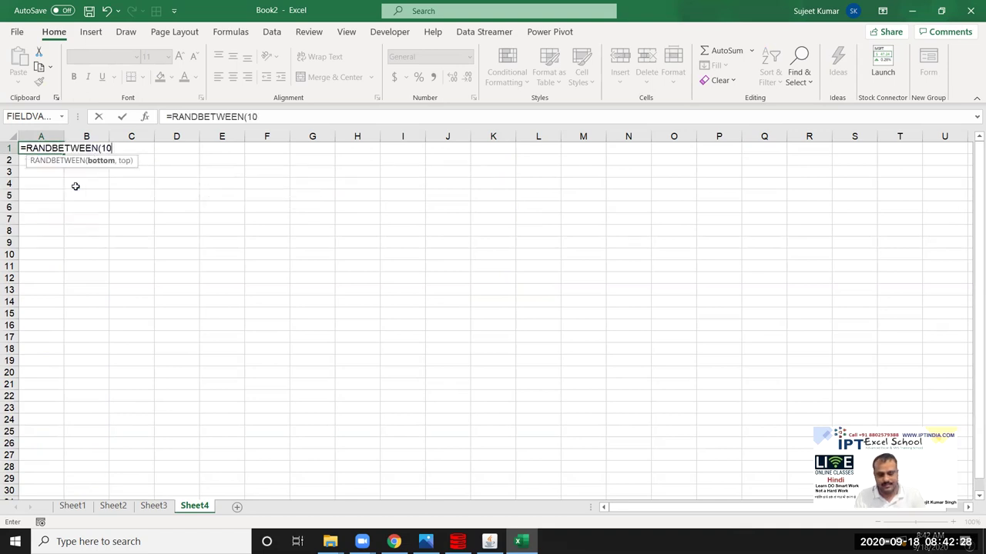
type(",80)")
key("Return")
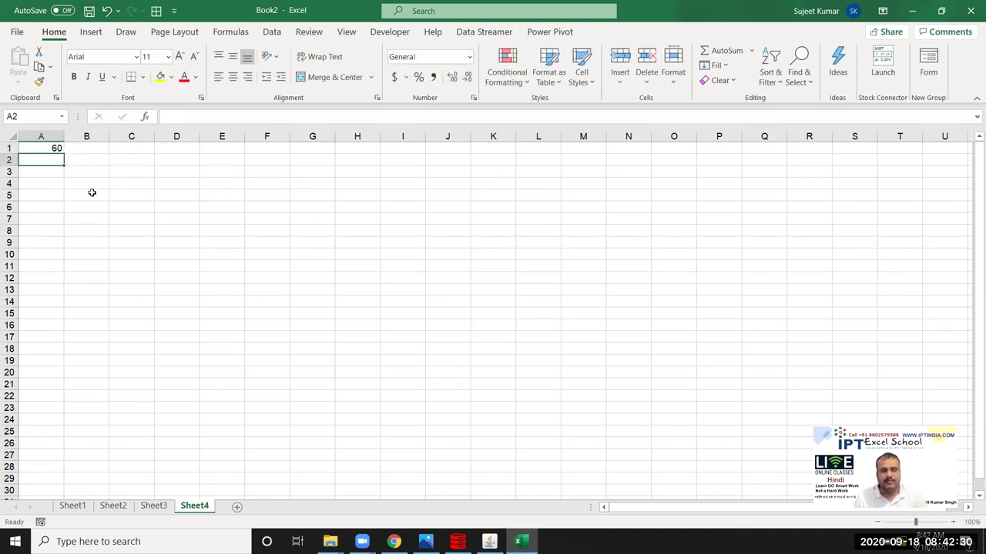
left_click_drag(49, 150, 647, 361)
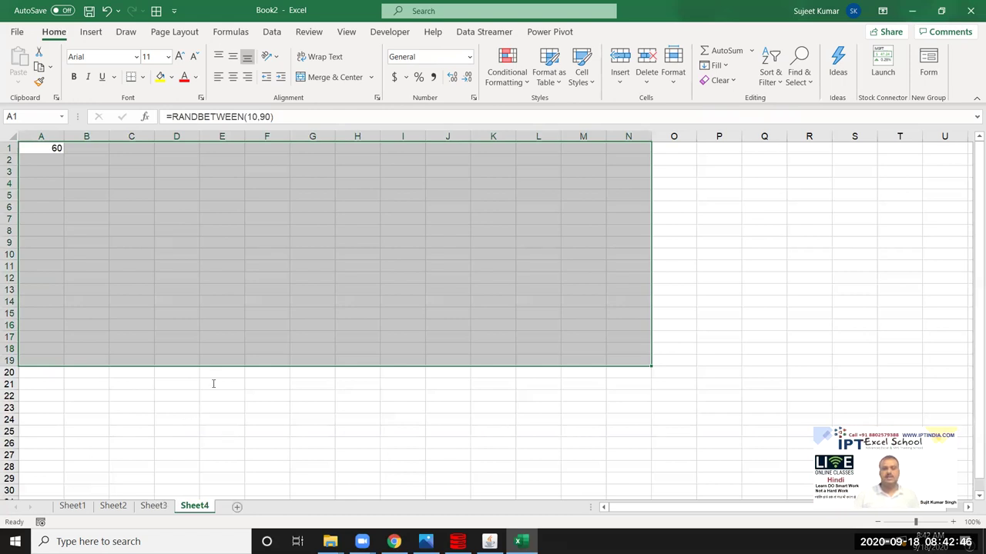
Fill the A1 RANDBETWEEN formula down to row 19, then right through column N
left_click(717, 65)
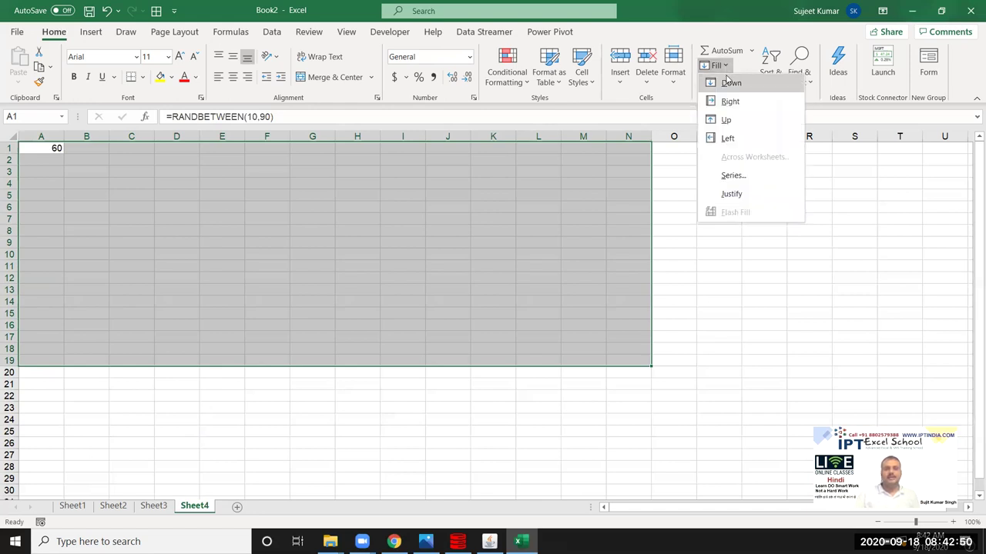
left_click(730, 83)
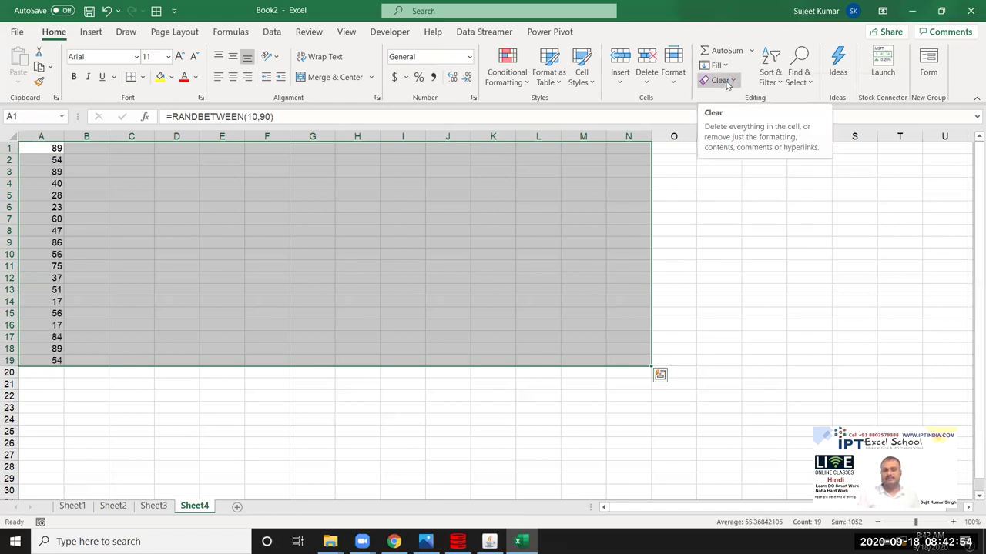
left_click(718, 66)
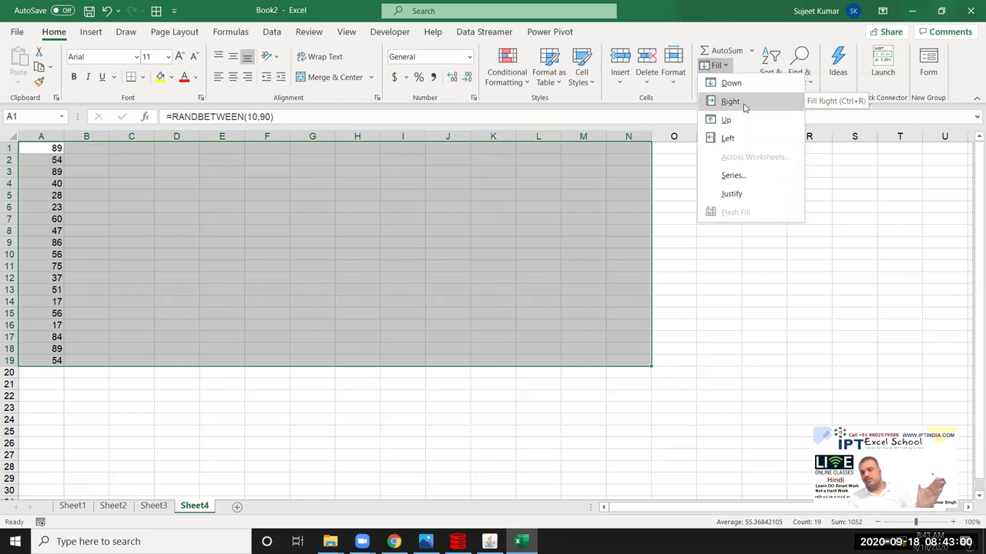
left_click(743, 103)
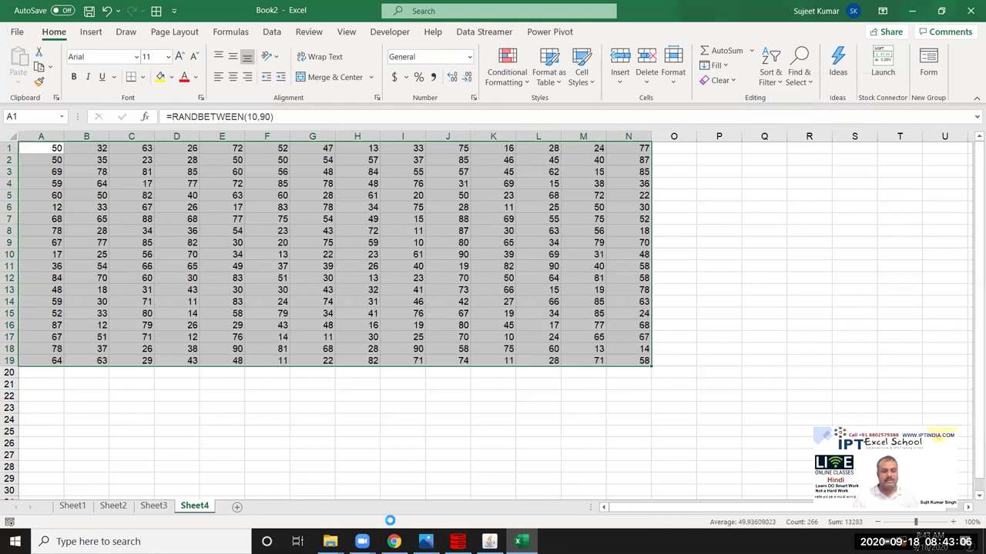
key("ctrl+z")
key("ctrl+z")
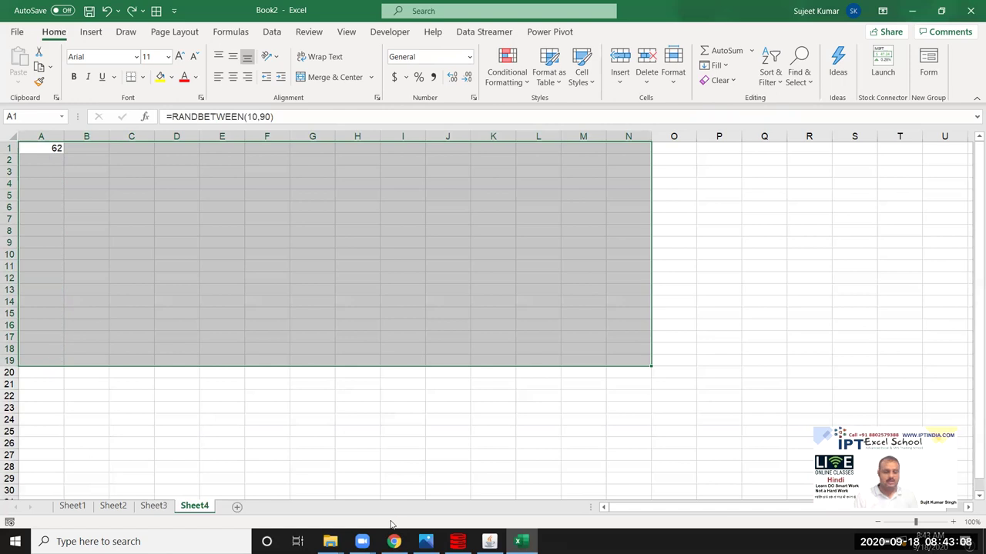
key("ctrl+d")
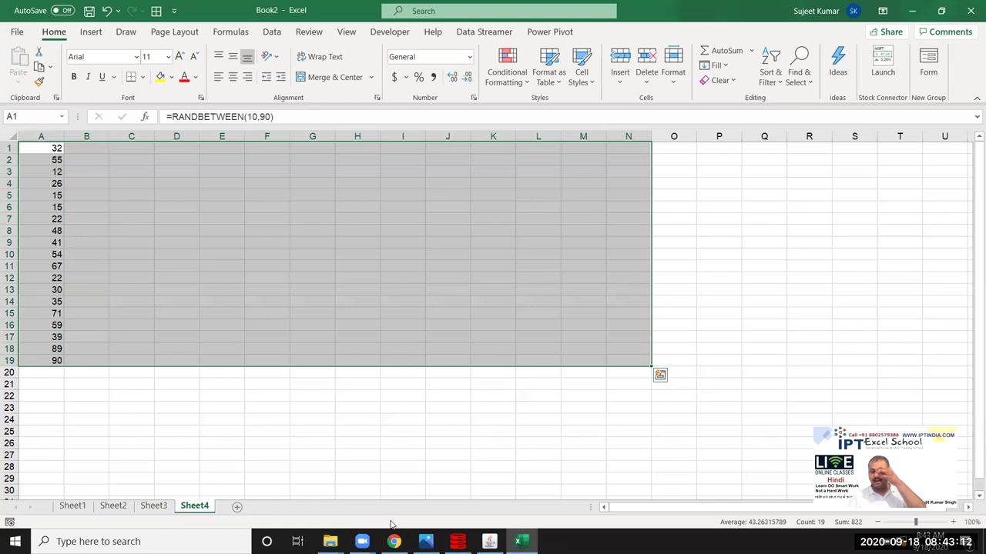
key("ctrl+q")
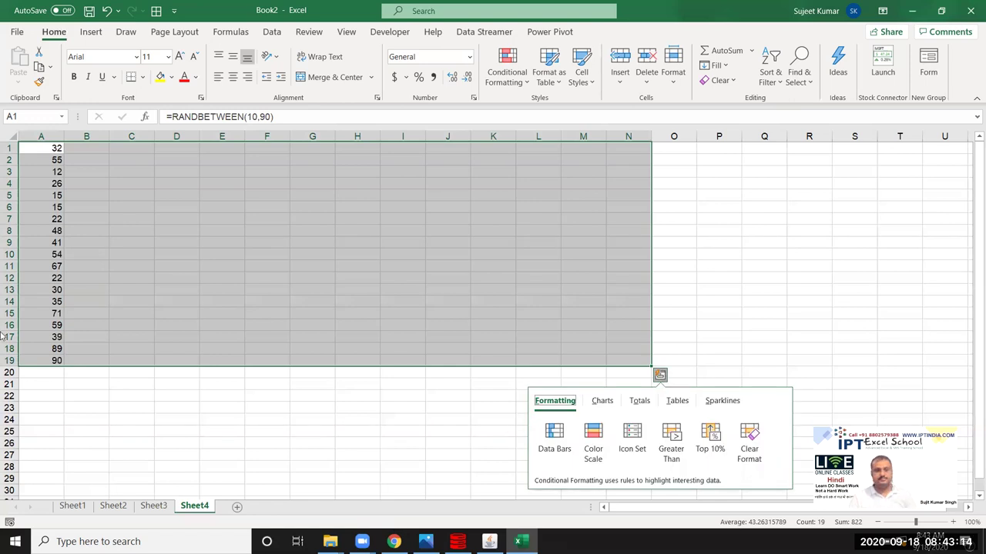
key("Escape")
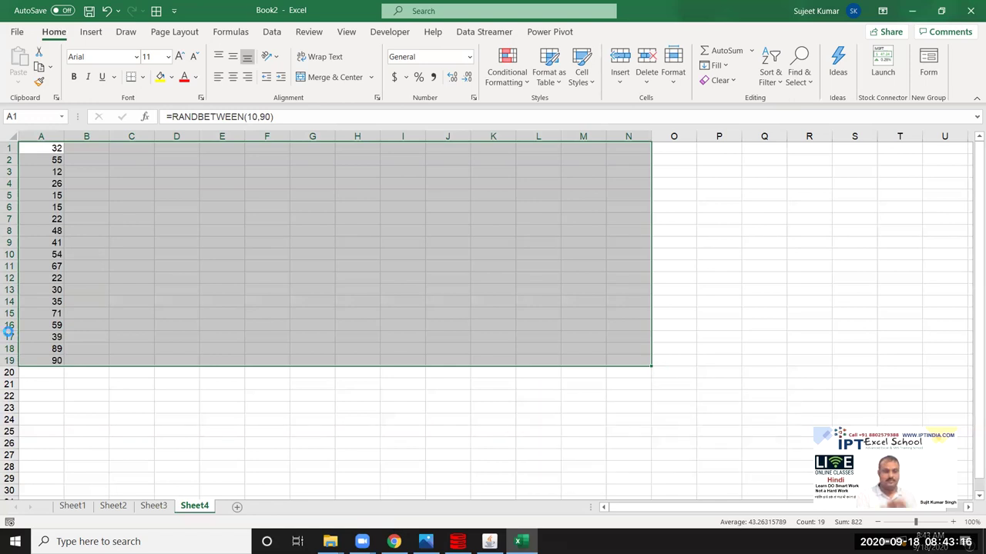
key("ctrl+r")
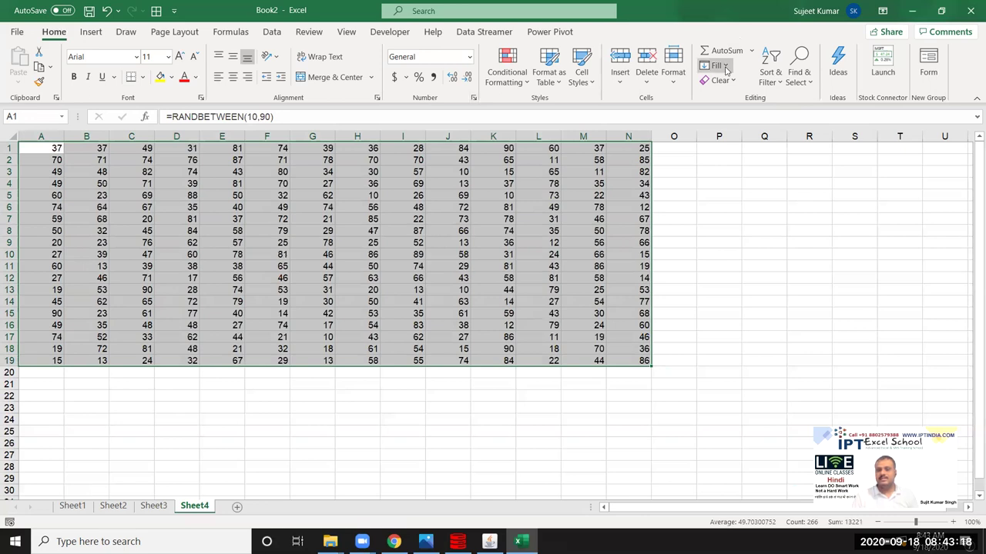
left_click(725, 68)
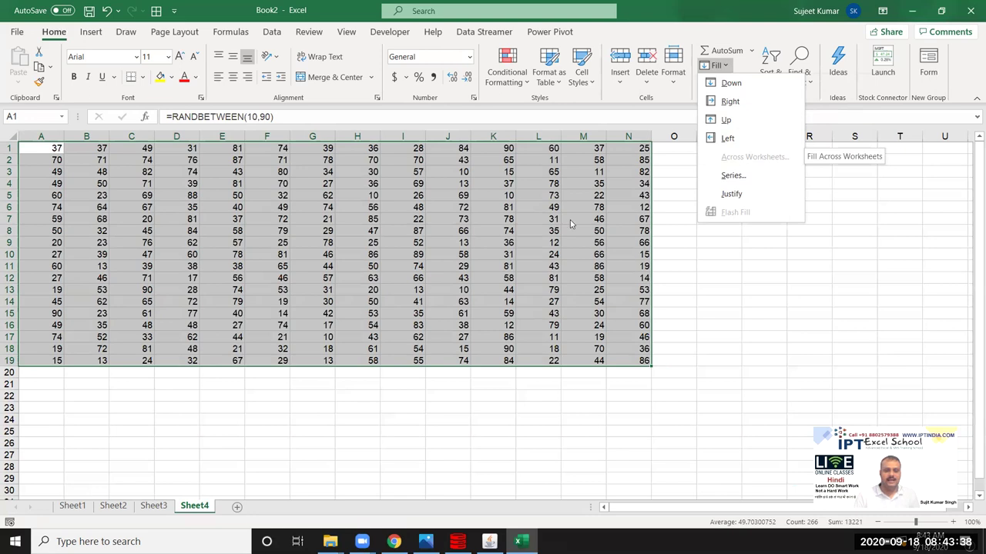
Clear the A1:N19 selection and flip through Sheet1, Sheet2, Sheet3 and Sheet4
left_click(455, 409)
left_click(401, 406)
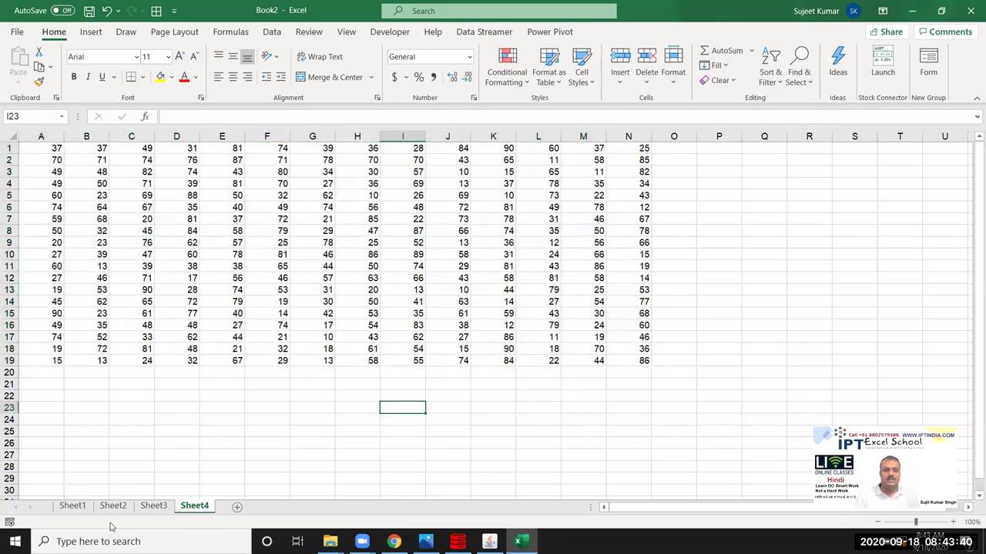
left_click(73, 506)
left_click(113, 506)
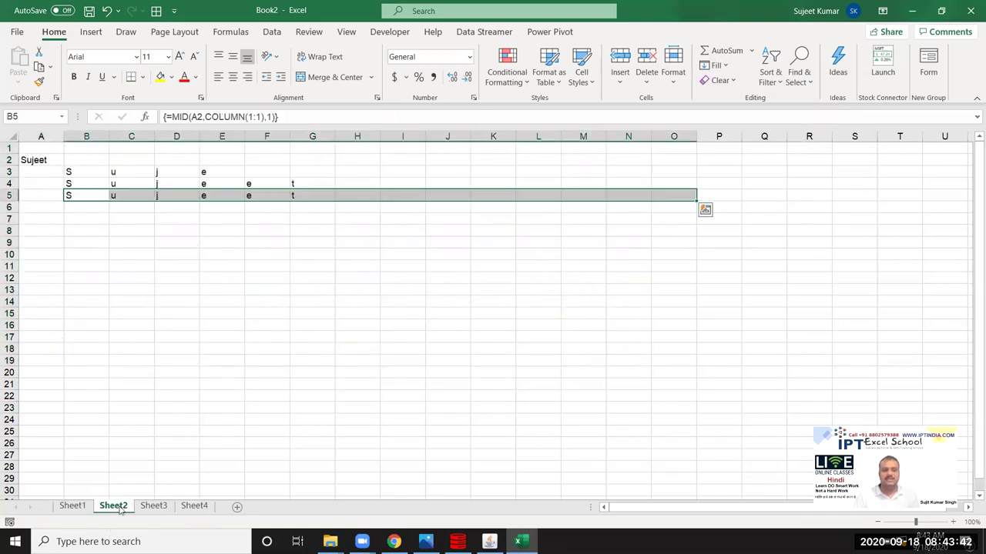
left_click(154, 506)
left_click(208, 508)
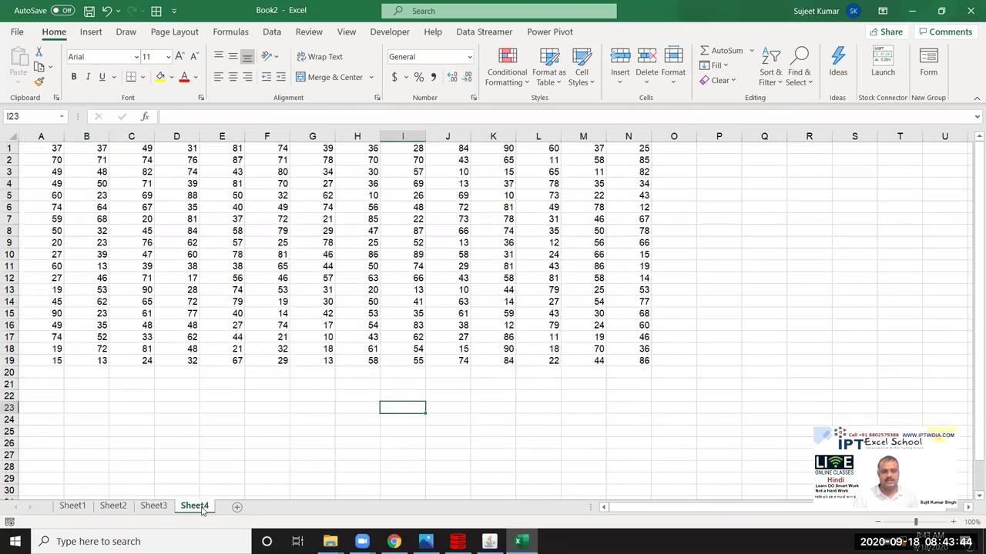
Group all four sheets, delete every cell's contents, then ungroup and return to Sheet1
left_click(73, 506, "shift")
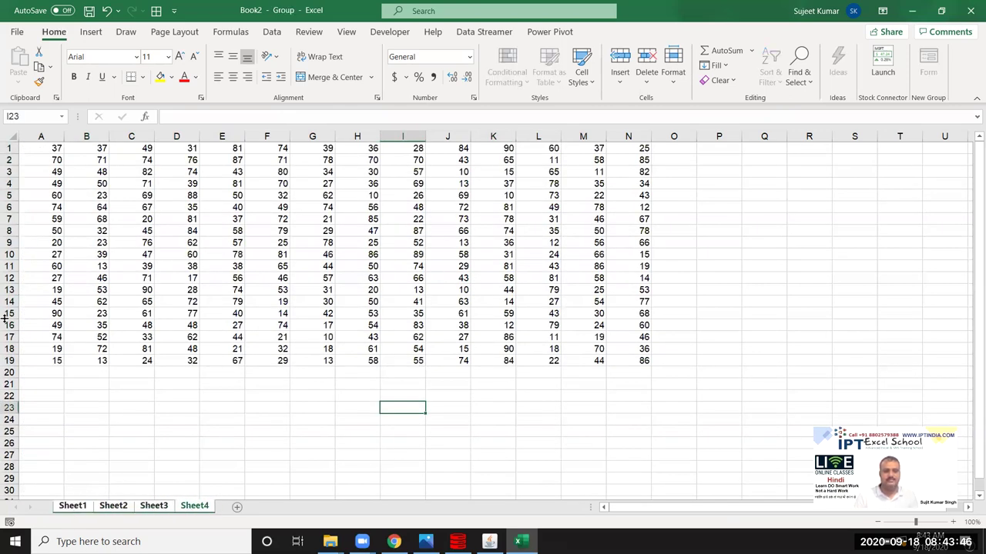
left_click(6, 135)
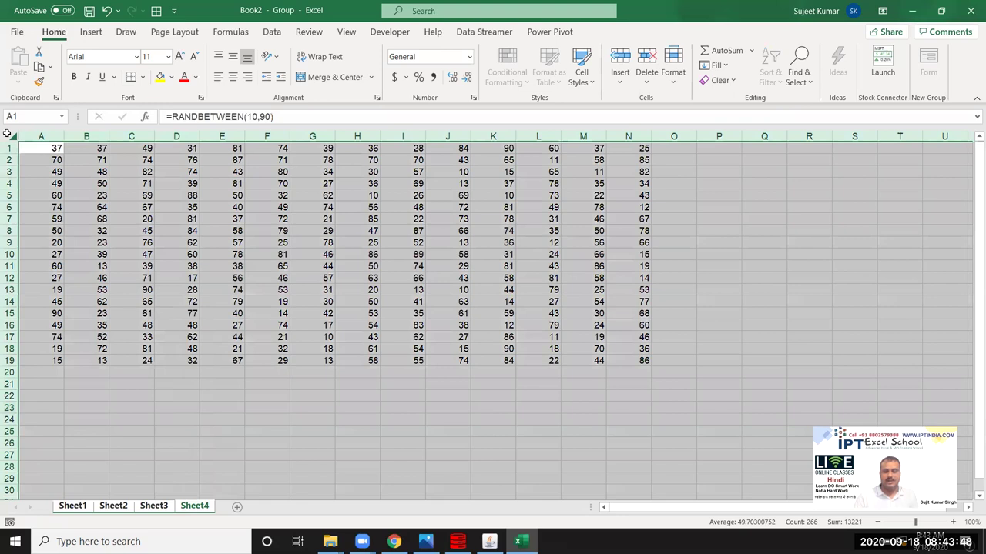
key("Delete")
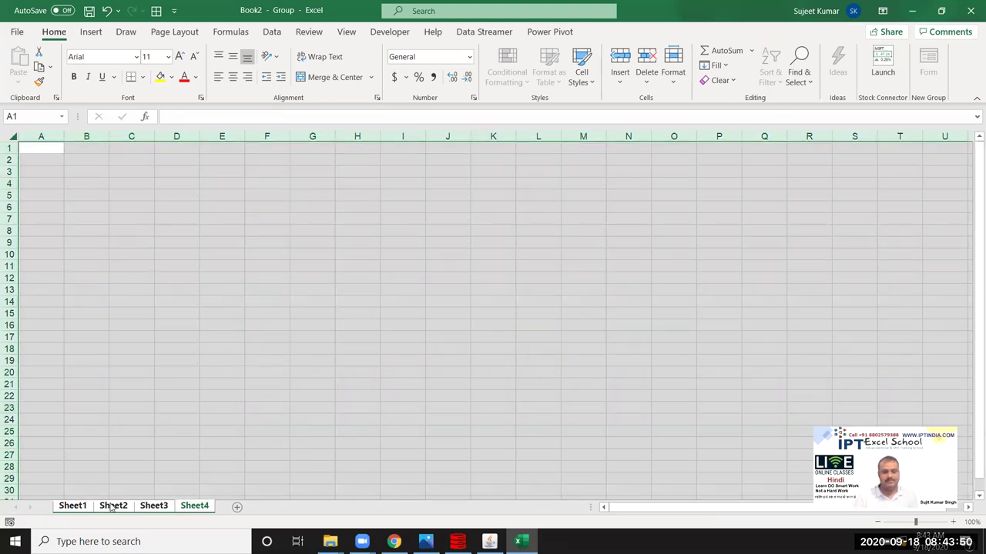
left_click(112, 506)
left_click(73, 506)
left_click(85, 289)
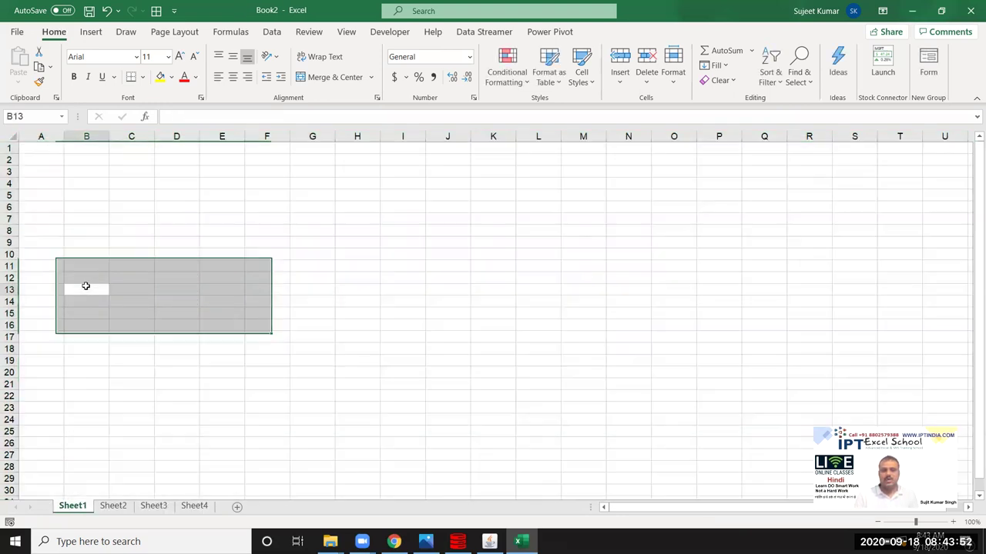
Enter the Date label in A2 and today's date 9/18/2020 in B2 of Sheet1
left_click(43, 170)
left_click(45, 157)
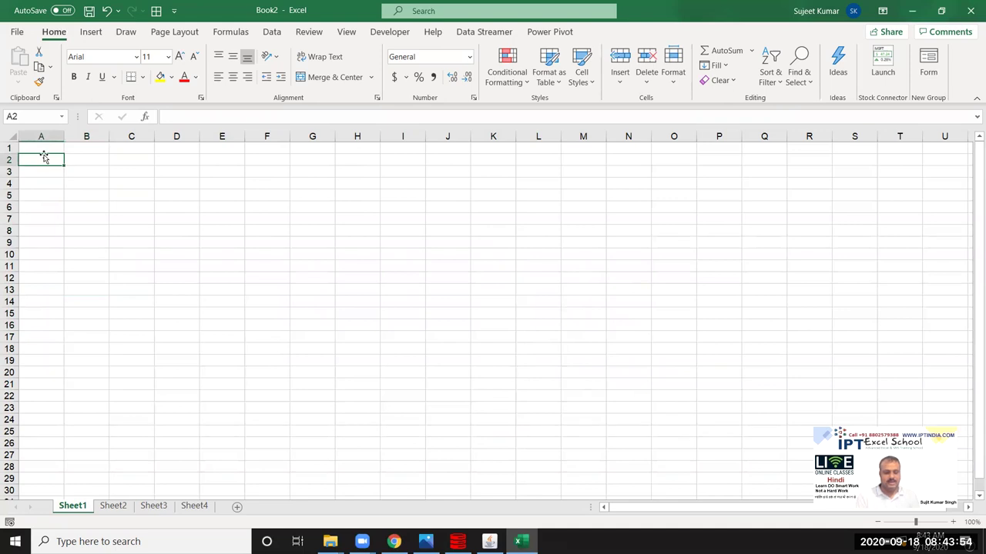
type("DAte")
key("Tab")
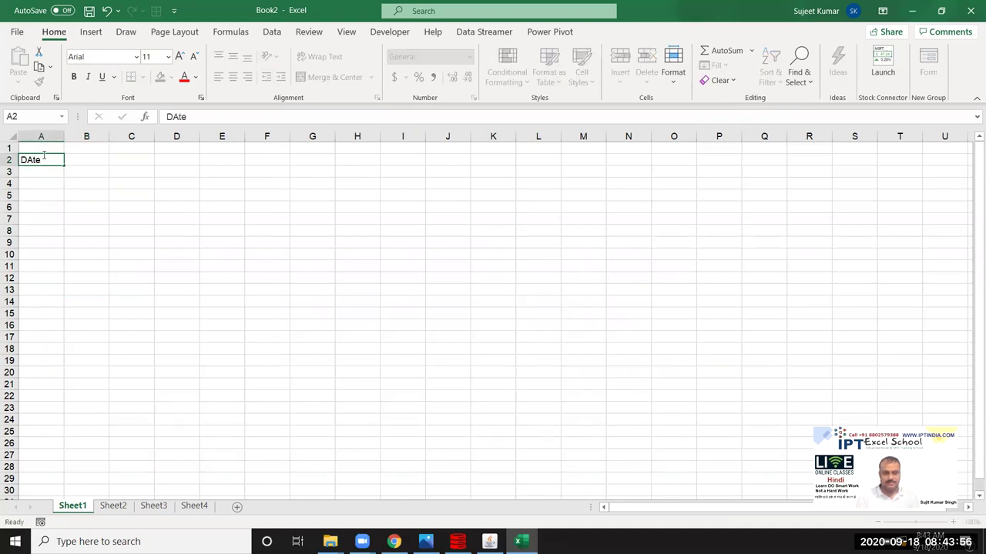
key("ctrl+semicolon")
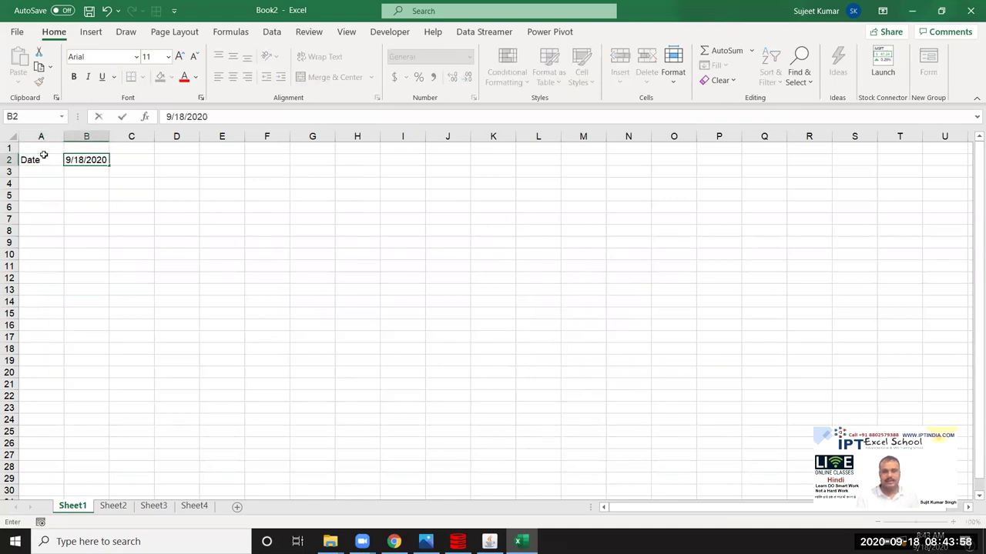
key("Return")
Copy A2:B2 and pick A2 on Sheet2 as the paste destination
left_click_drag(44, 157, 82, 161)
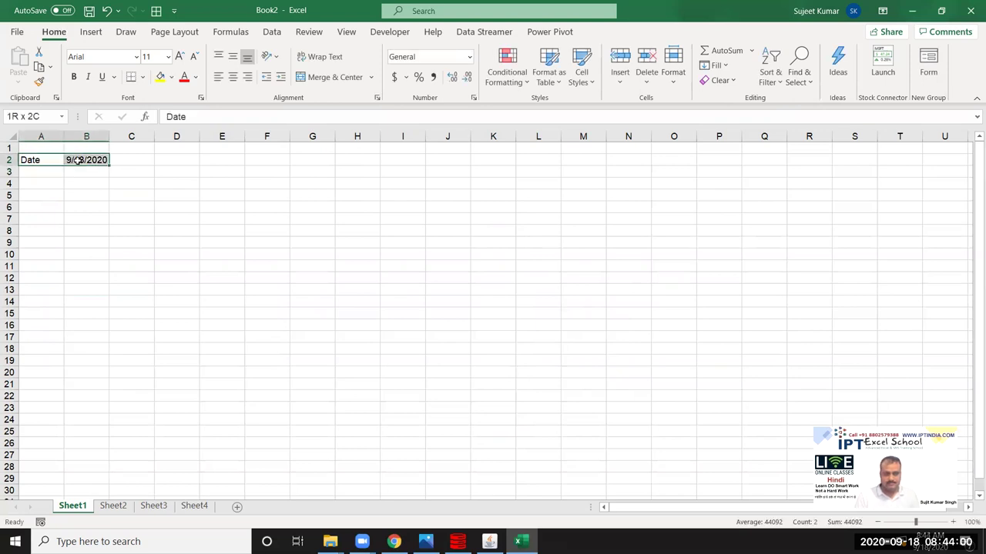
key("ctrl+c")
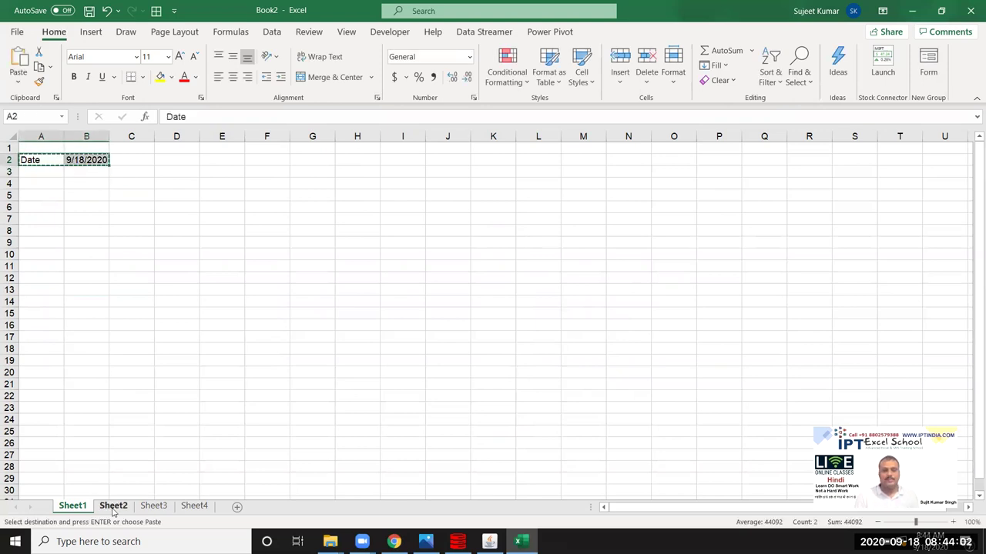
left_click(114, 506)
left_click(41, 158)
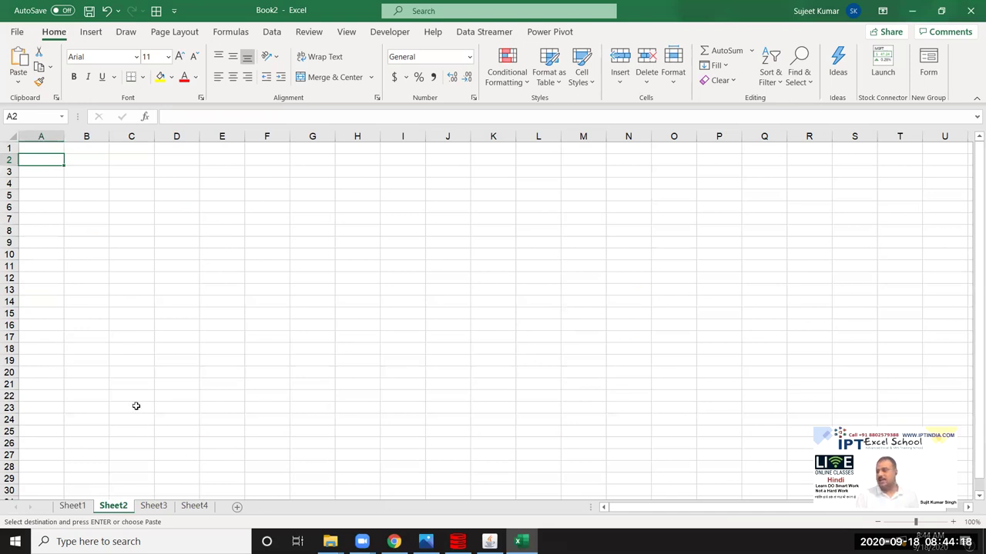
Group Sheet2 through Sheet4 and paste the Date row into A2:B2 of all three
left_click(196, 510, "shift")
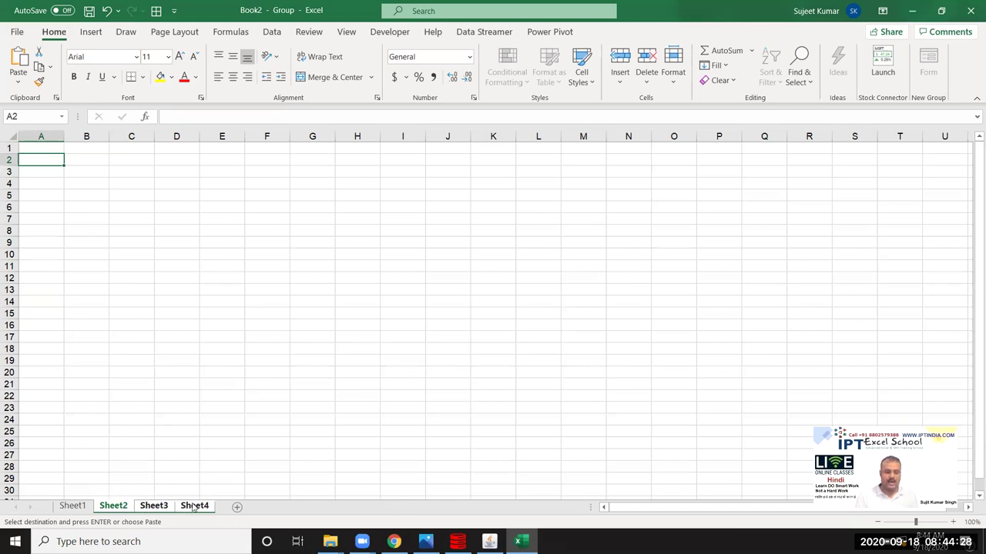
key("ctrl+v")
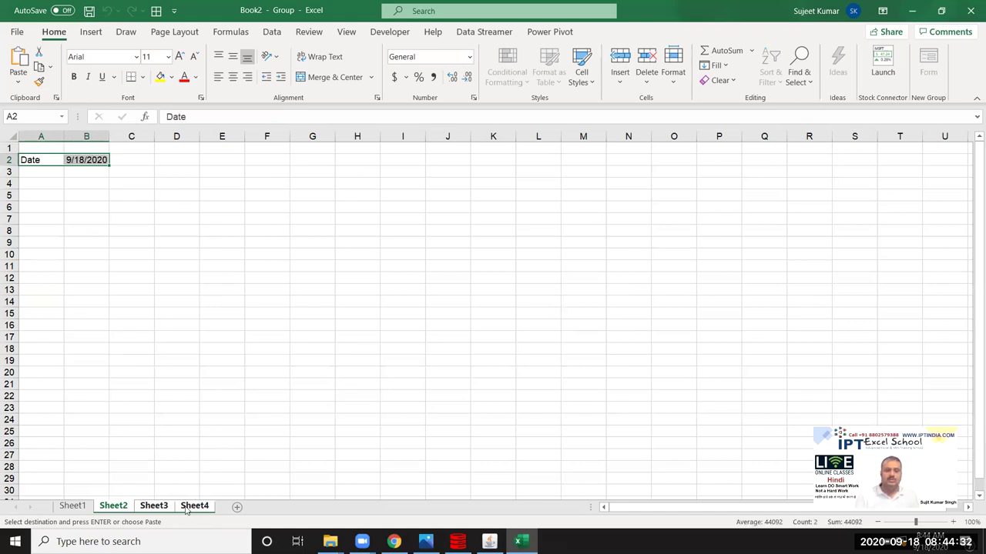
left_click(189, 508)
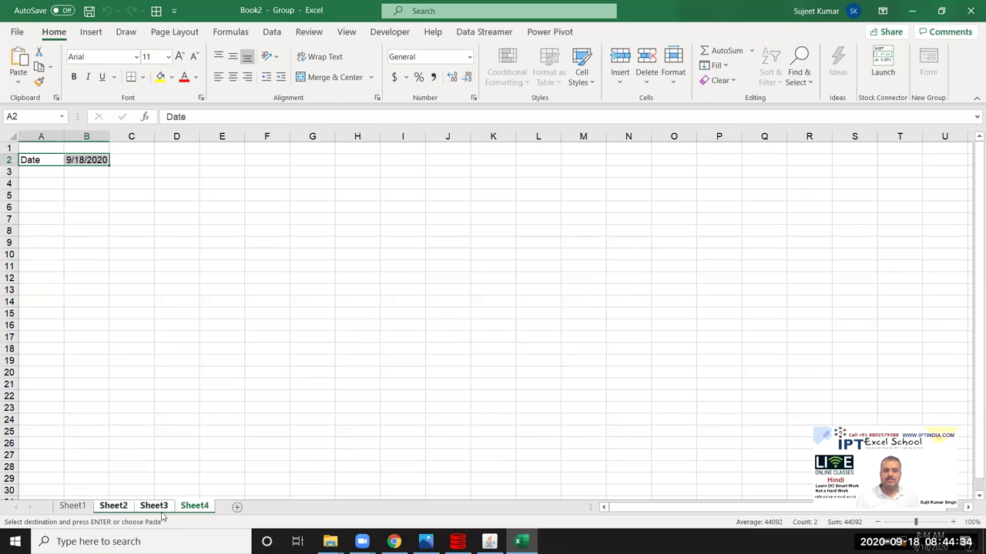
Ungroup and verify the date on Sheet2, Sheet3 and Sheet4, then copy A2:B2 again
left_click(73, 506)
left_click(113, 508)
left_click(154, 508)
left_click(194, 508)
left_click(99, 434)
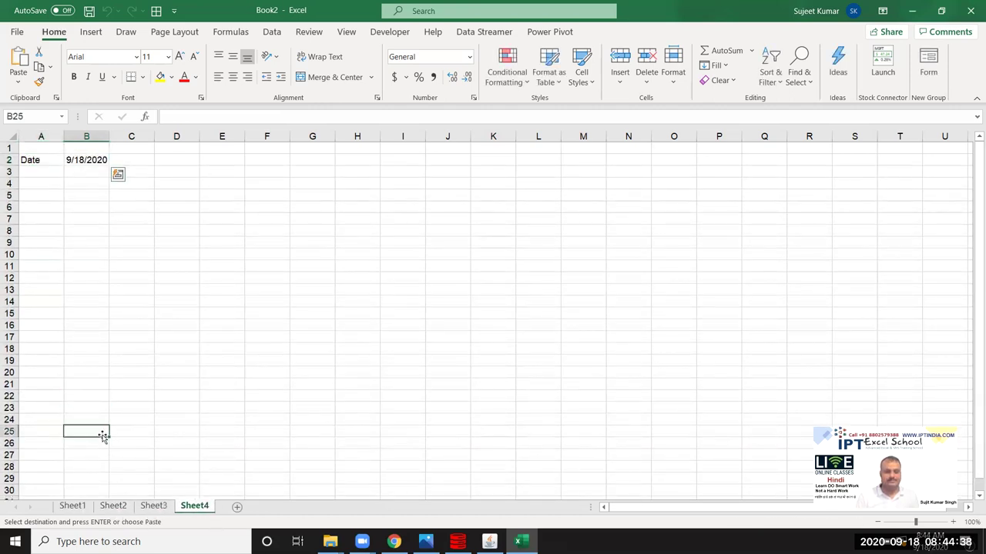
left_click_drag(31, 159, 86, 159)
key("ctrl+c")
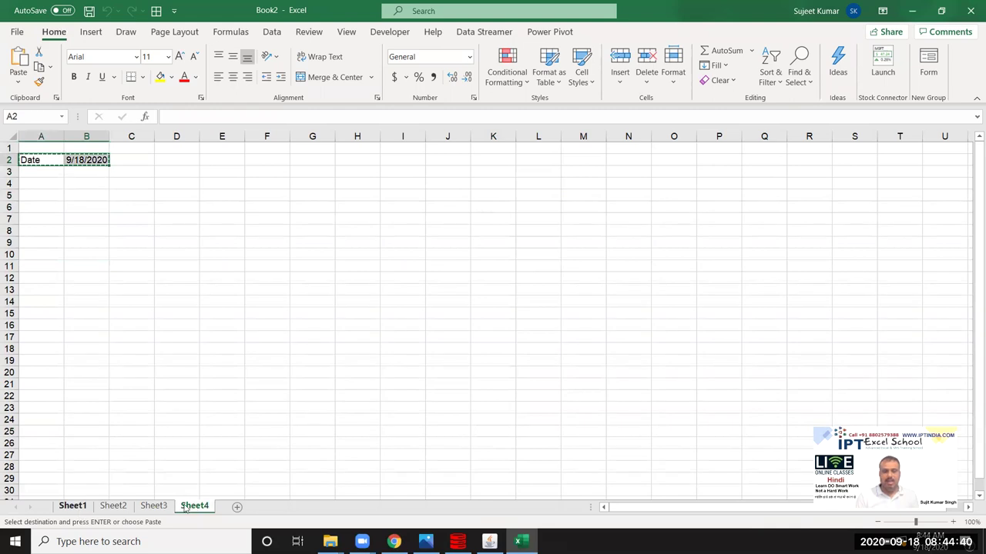
Paste the Date row onto Sheet1, then group all four sheets and clear A2:B2
left_click(63, 509)
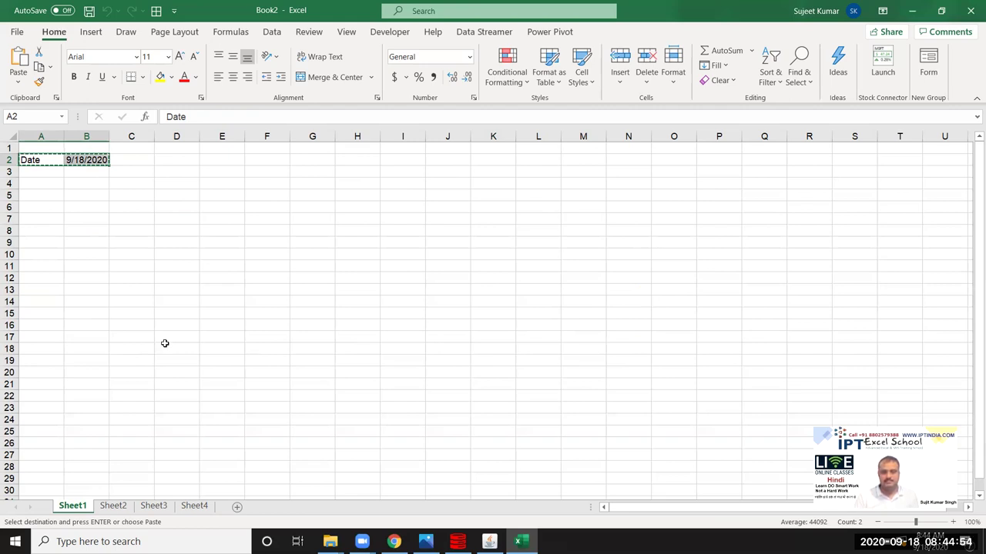
key("ctrl+v")
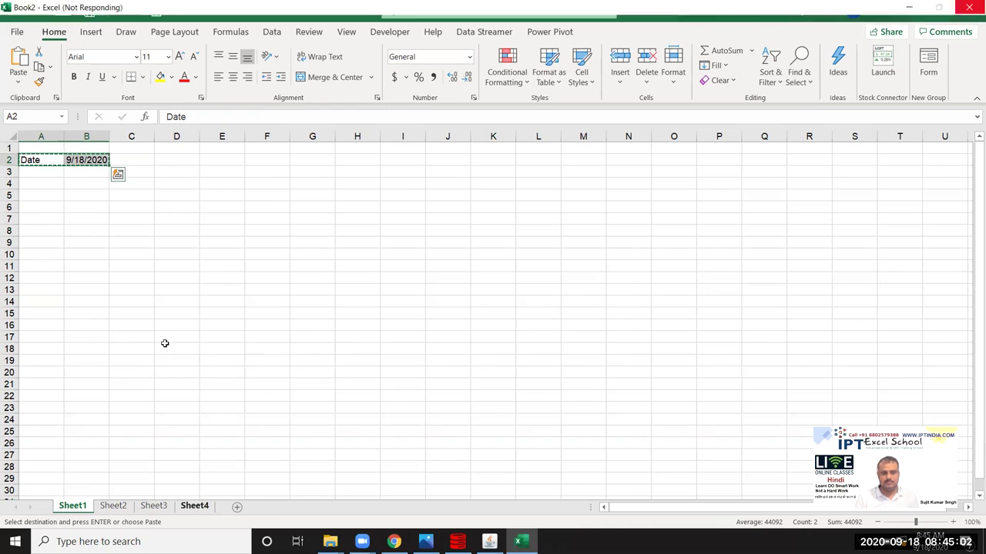
key("ctrl+shift+Page_Up")
key("ctrl+shift+Page_Up")
key("ctrl+shift+Page_Up")
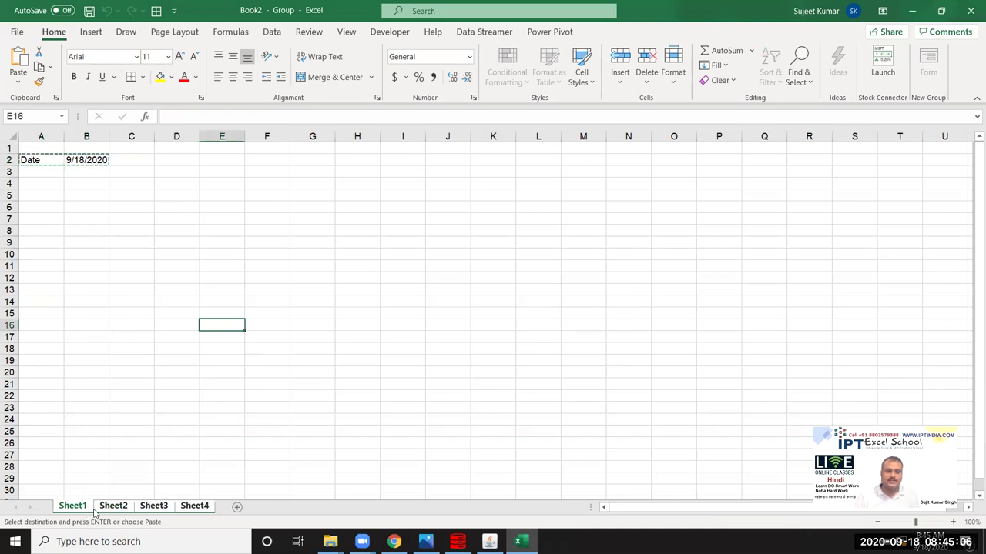
left_click_drag(40, 160, 89, 159)
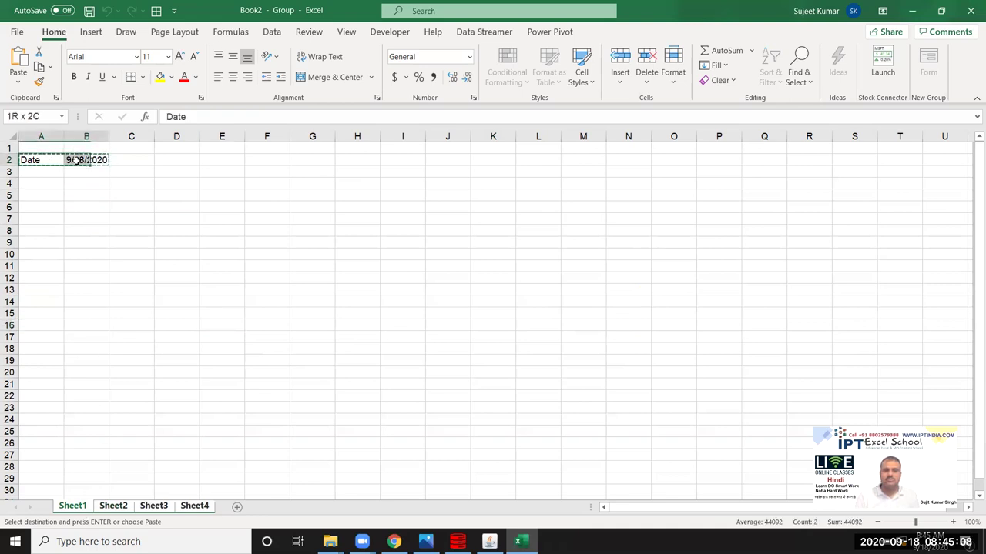
key("Delete")
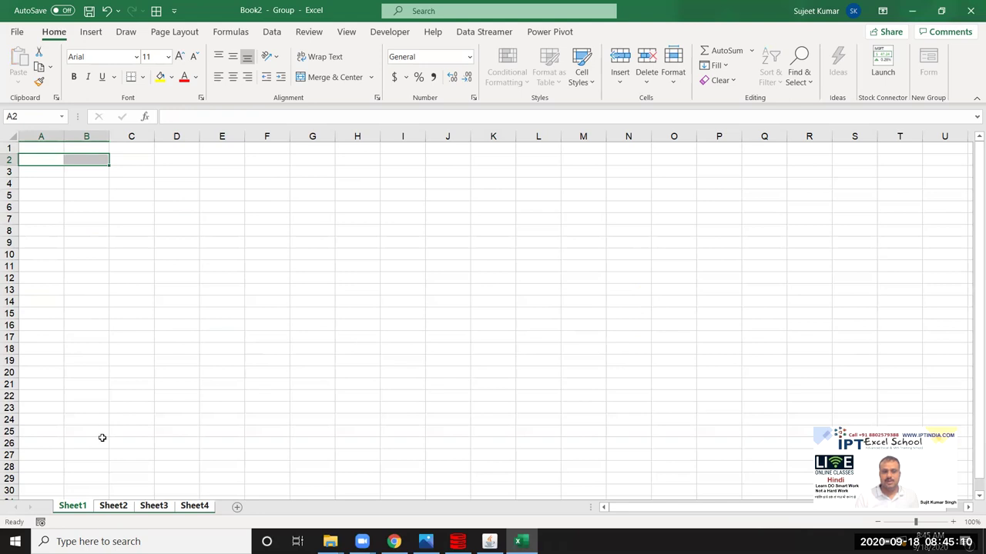
Check that Sheet2, Sheet3 and Sheet4 are empty, then return to Sheet1
left_click(113, 507)
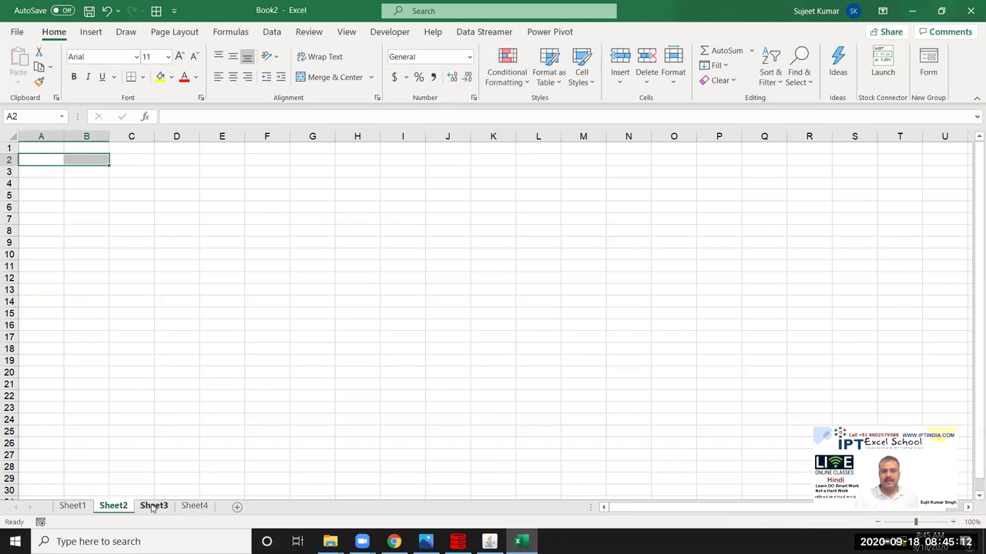
left_click(154, 507)
left_click(196, 506)
left_click(72, 507)
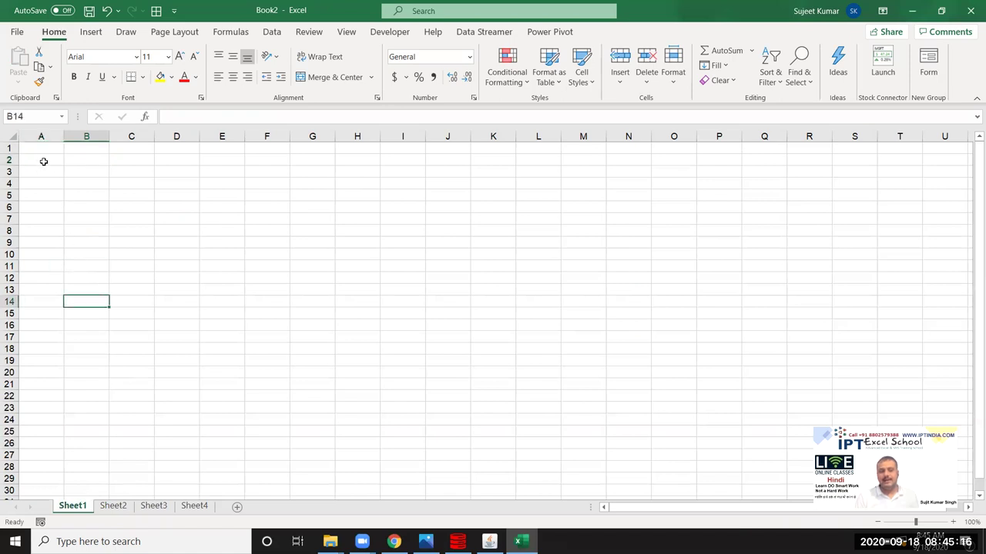
With all four sheets grouped, enter Date in A2 and today's date 9/18/2020 in B2
left_click(44, 159)
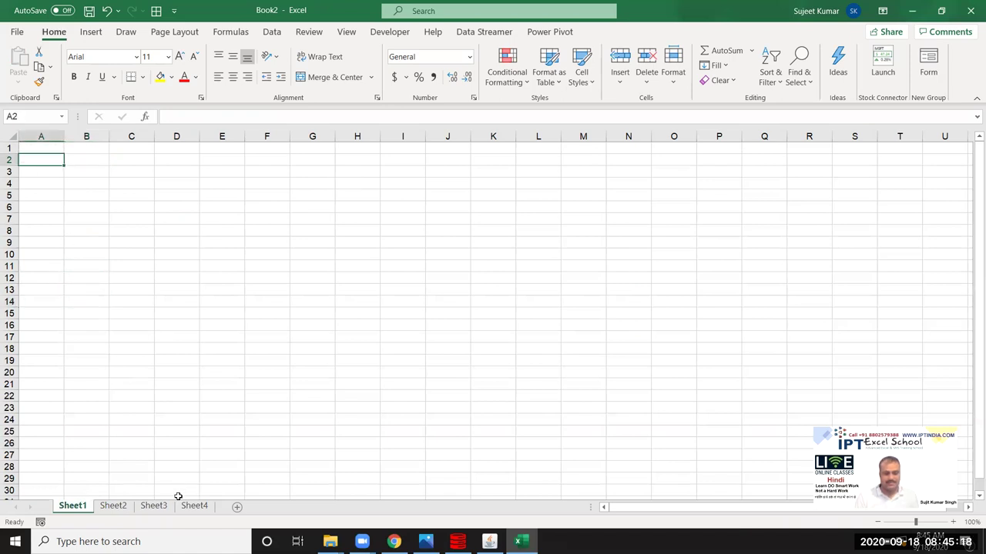
left_click(204, 506, "shift")
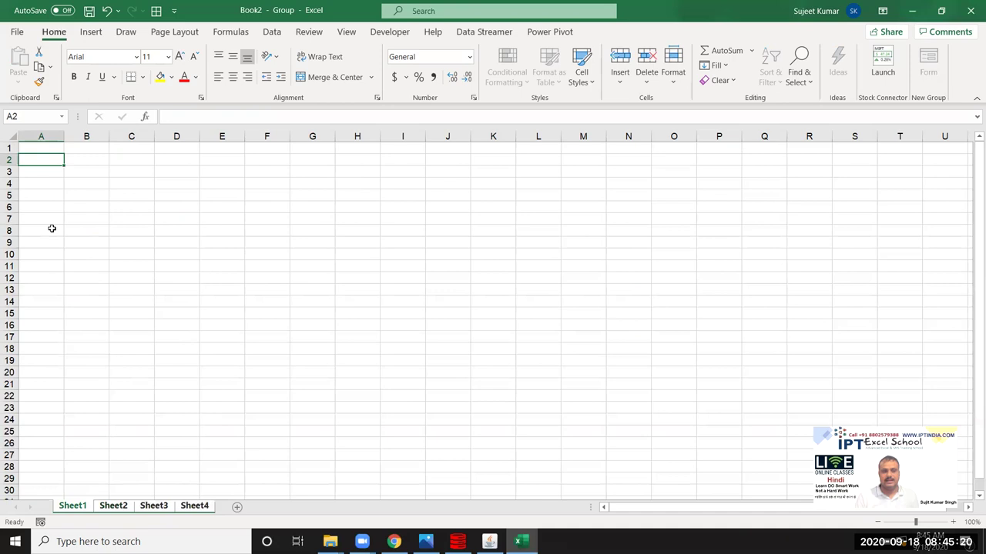
type("Date")
key("Tab")
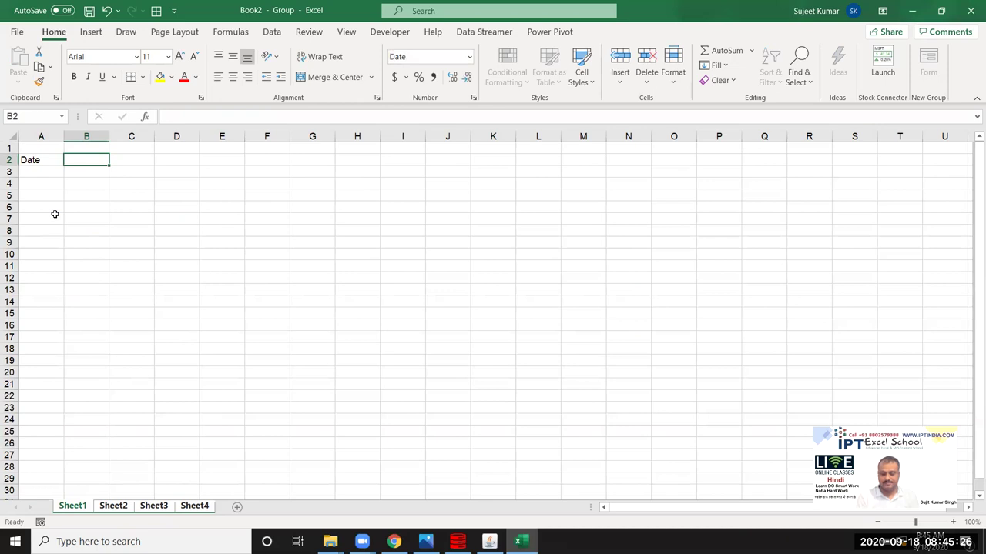
key("ctrl+semicolon")
key("Return")
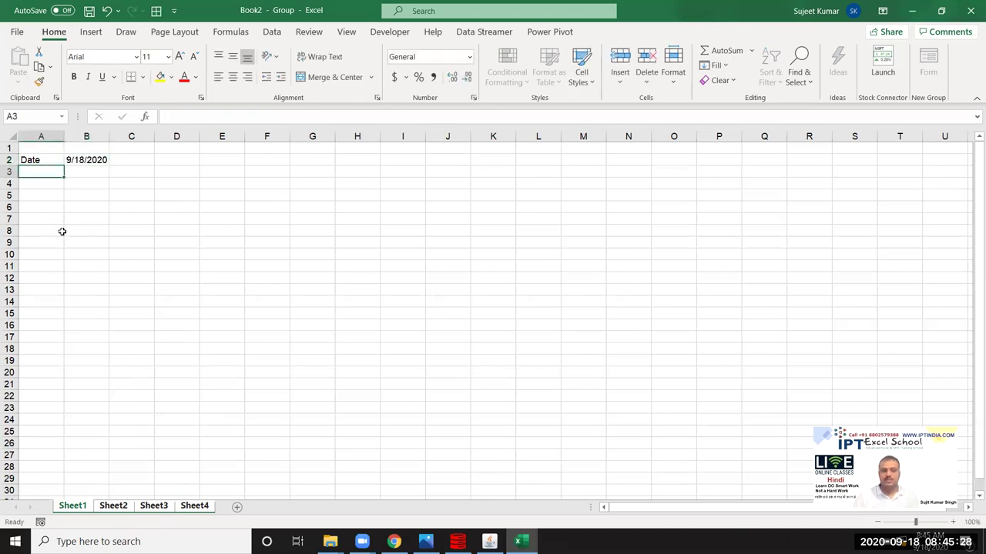
left_click(129, 511)
After checking Sheet3 and Sheet4, enter Time in A5 and the current time in B5 on Sheet1
left_click(158, 511)
left_click(203, 514)
left_click(73, 509)
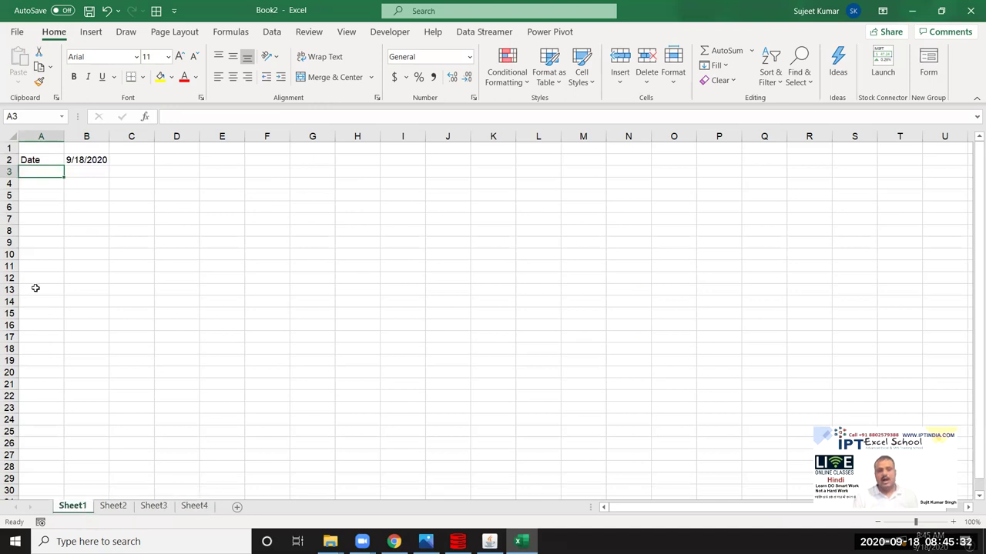
left_click(44, 194)
type("Time")
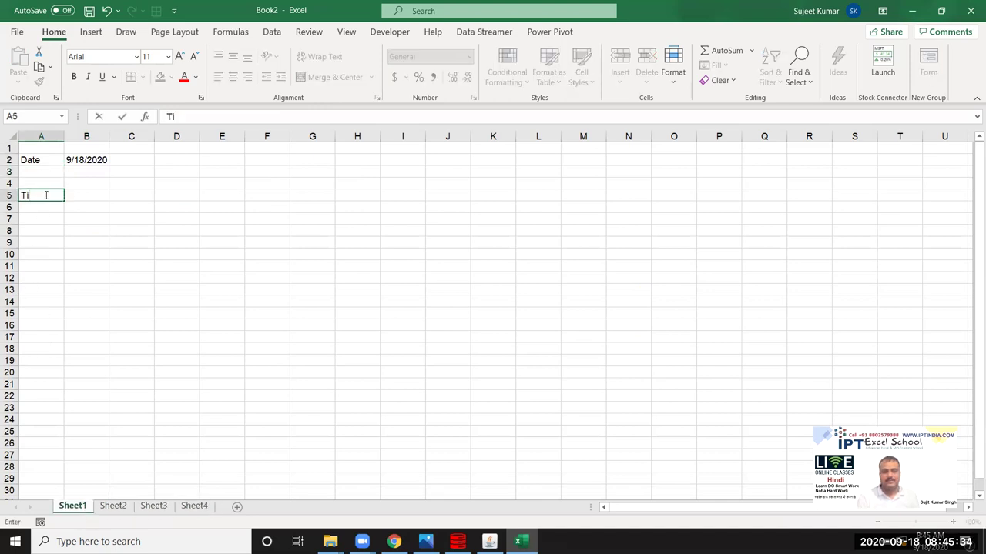
key("Tab")
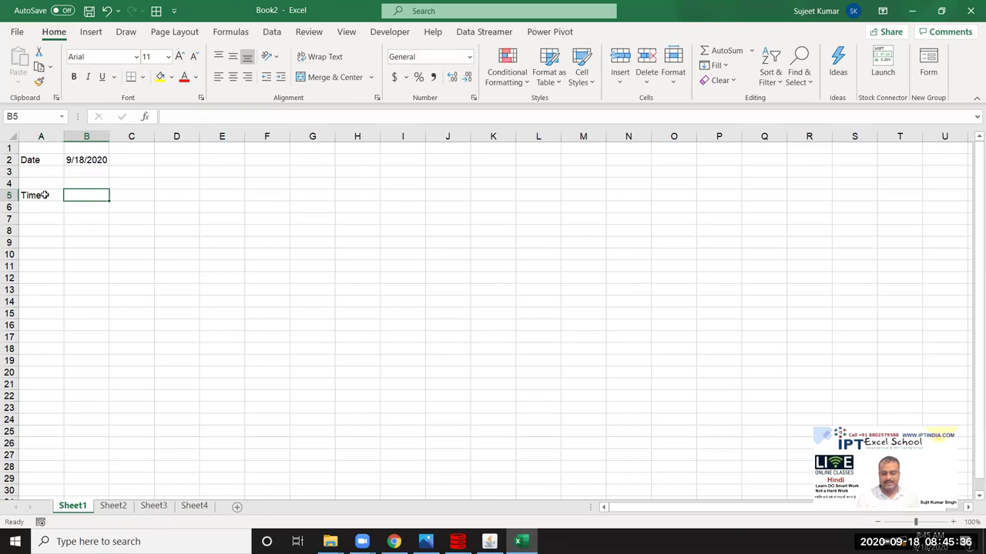
key("ctrl+shift+semicolon")
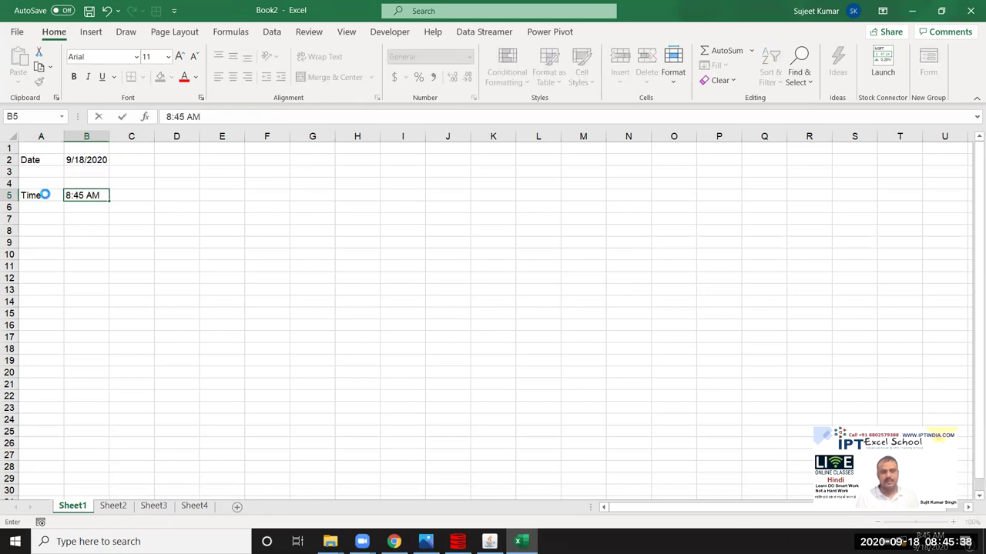
Give the Time row A5:B5 a yellow fill and All Borders
left_click(44, 194)
key("shift+Right")
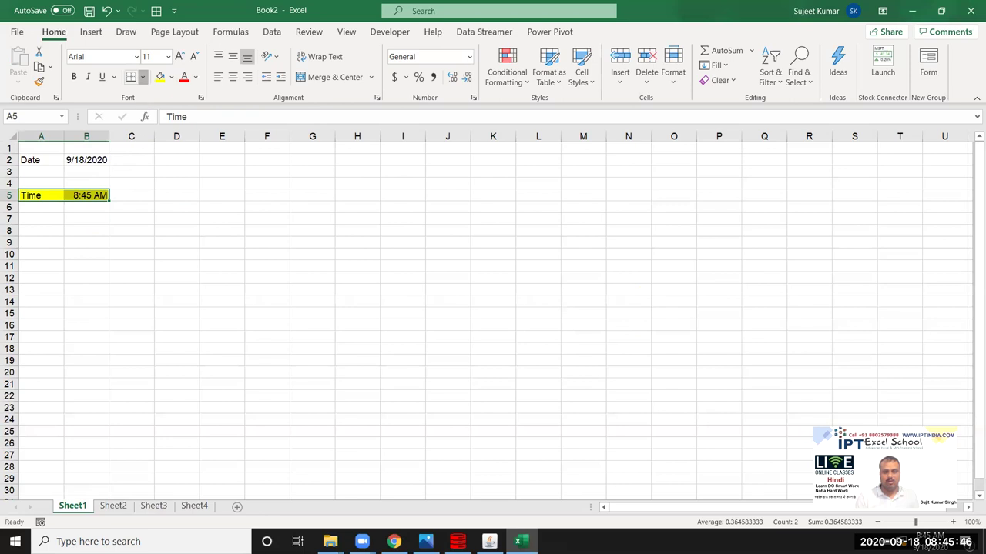
mouse_move(490, 541)
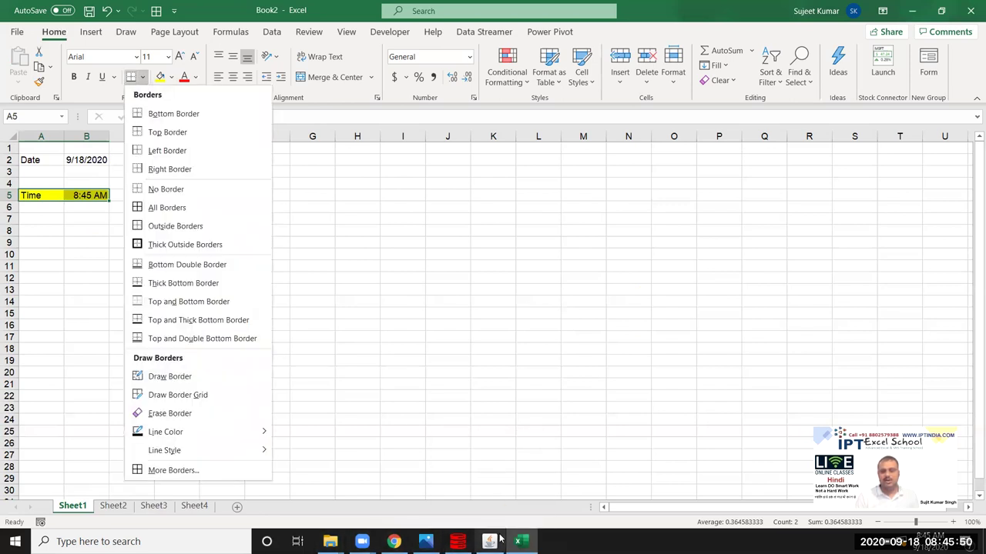
mouse_move(497, 525)
key("Escape")
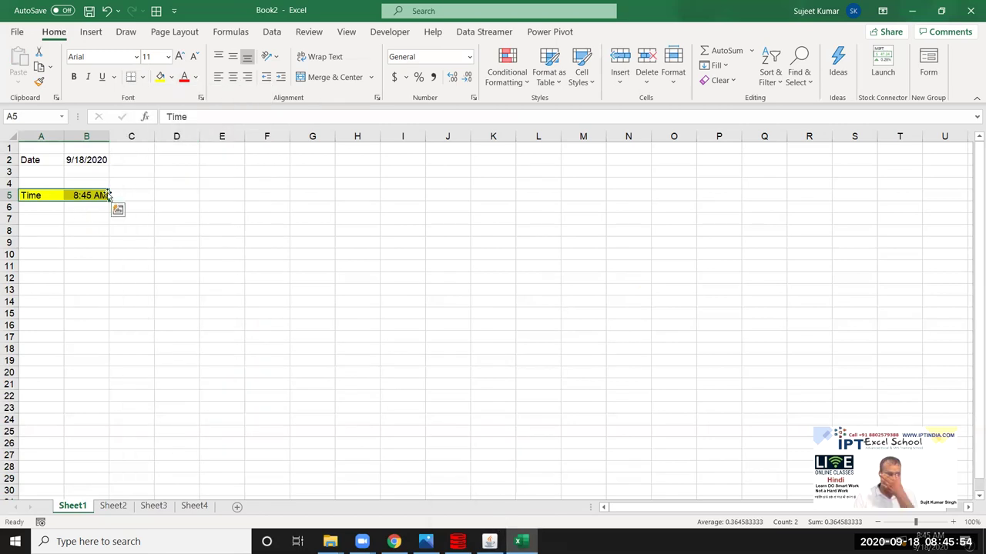
left_click(143, 78)
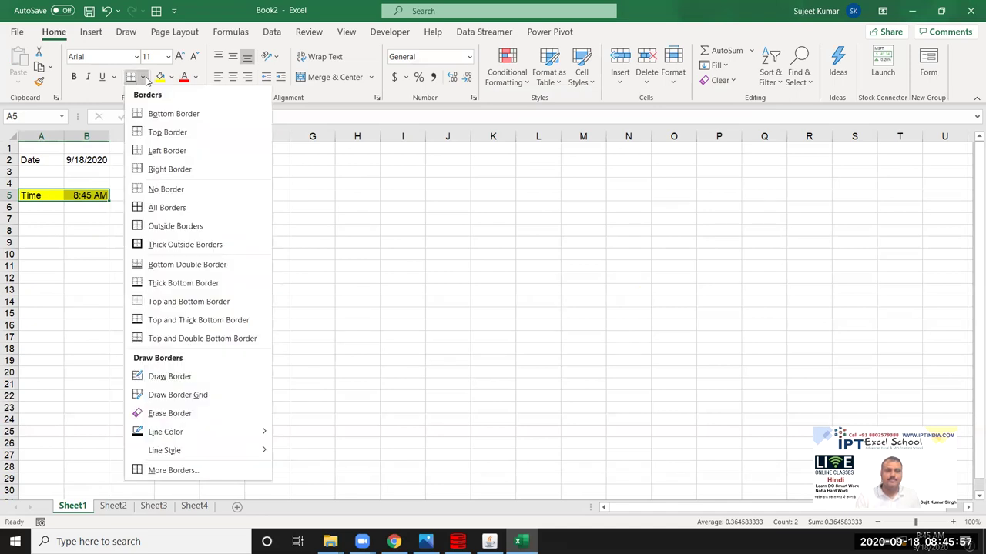
left_click(165, 214)
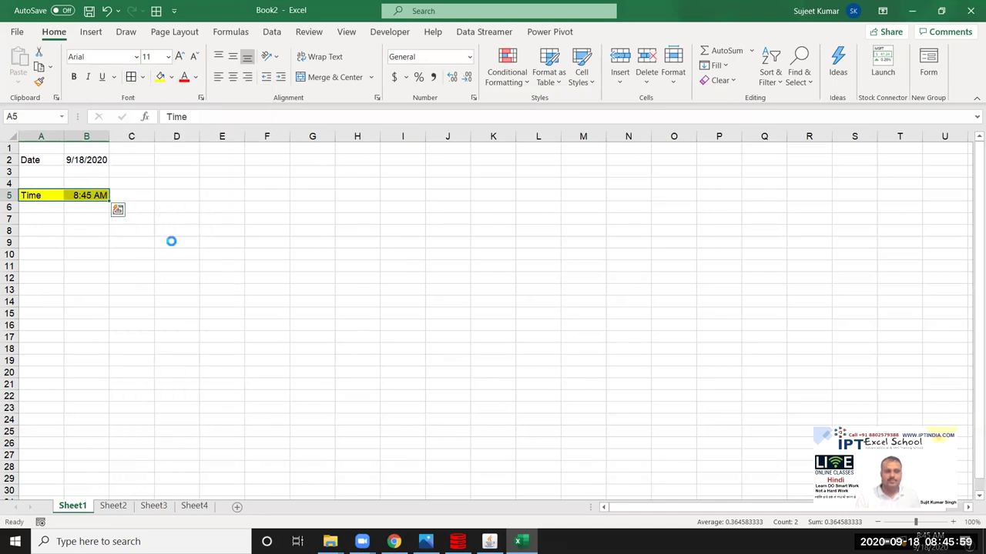
left_click(52, 229)
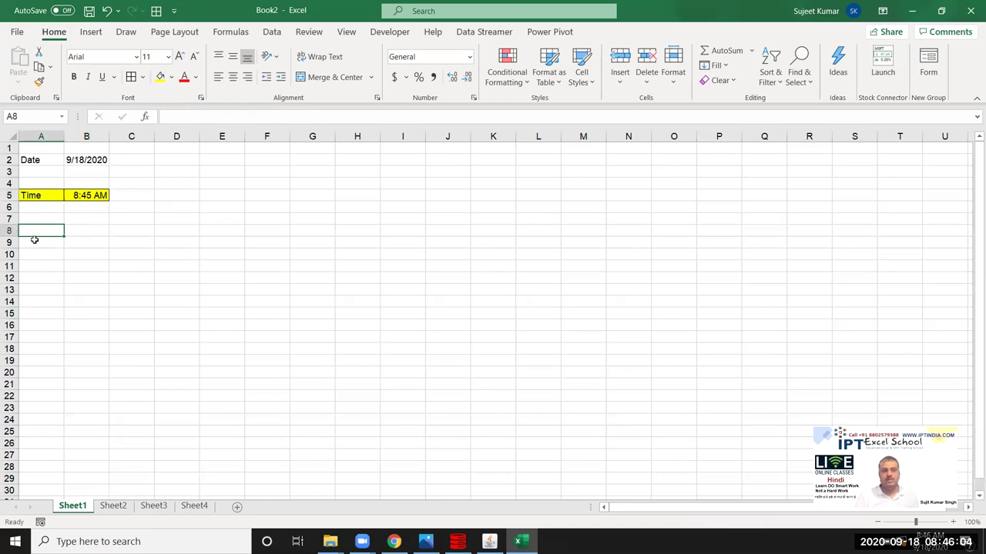
Group all four sheets and fill A5:B5 Across Worksheets with All selected
left_click(32, 196)
left_click_drag(32, 196, 76, 196)
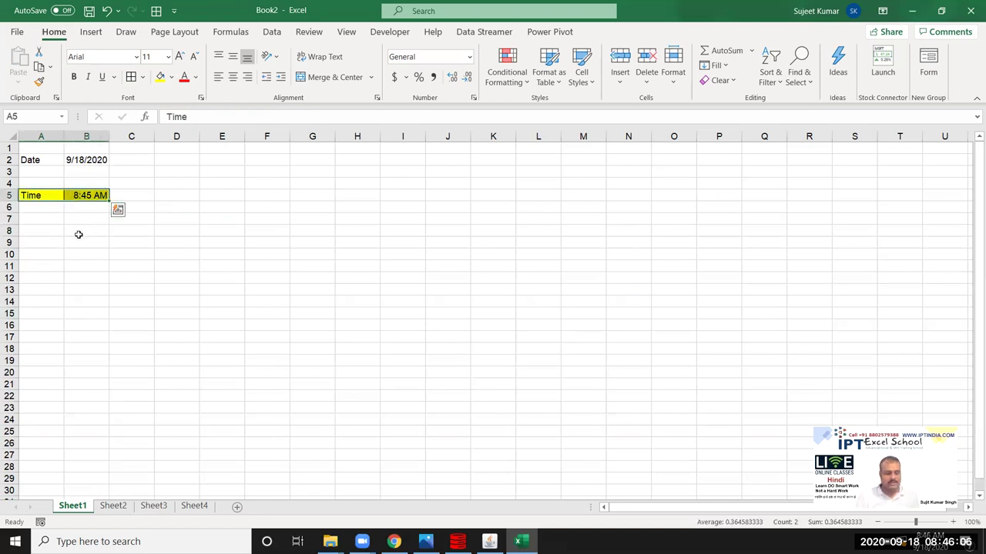
left_click(195, 506, "shift")
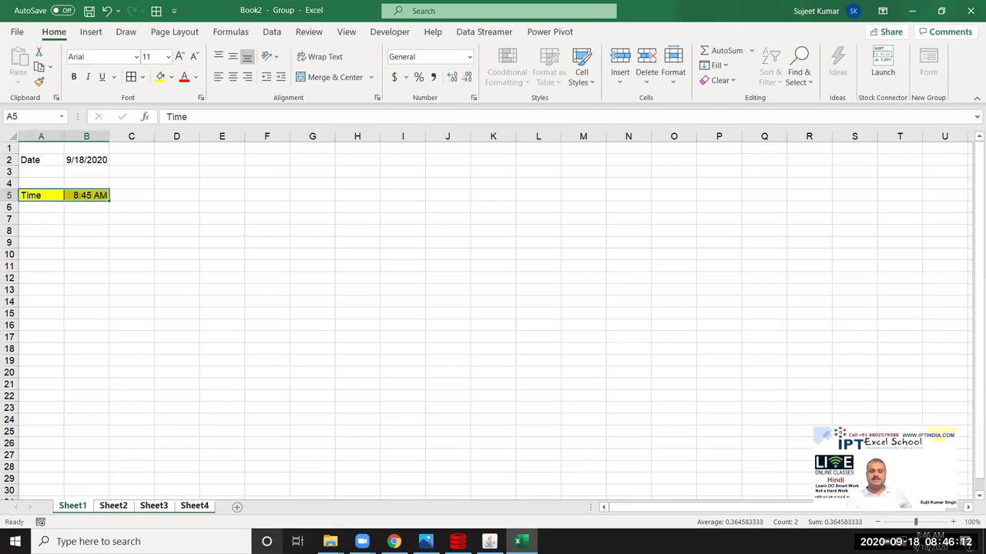
left_click(715, 66)
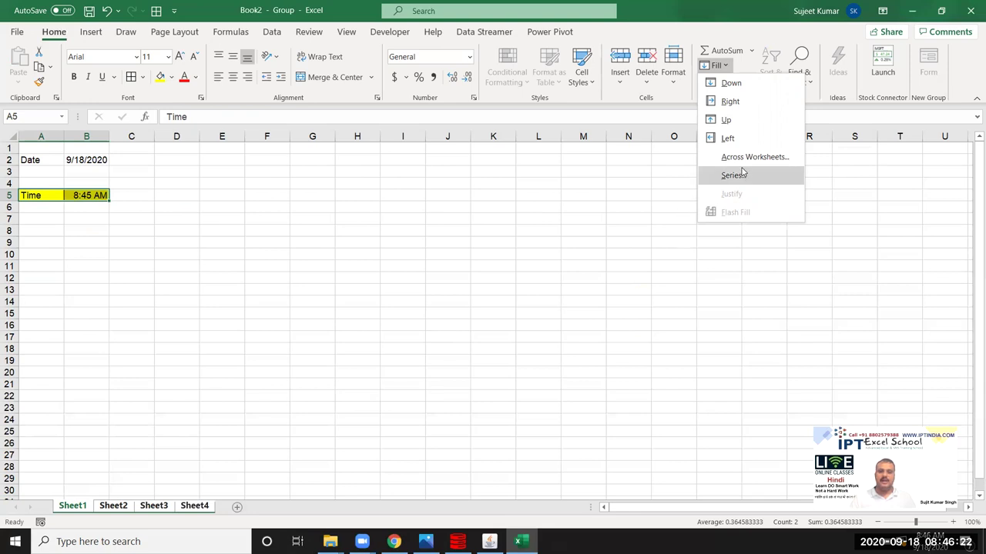
key("Escape")
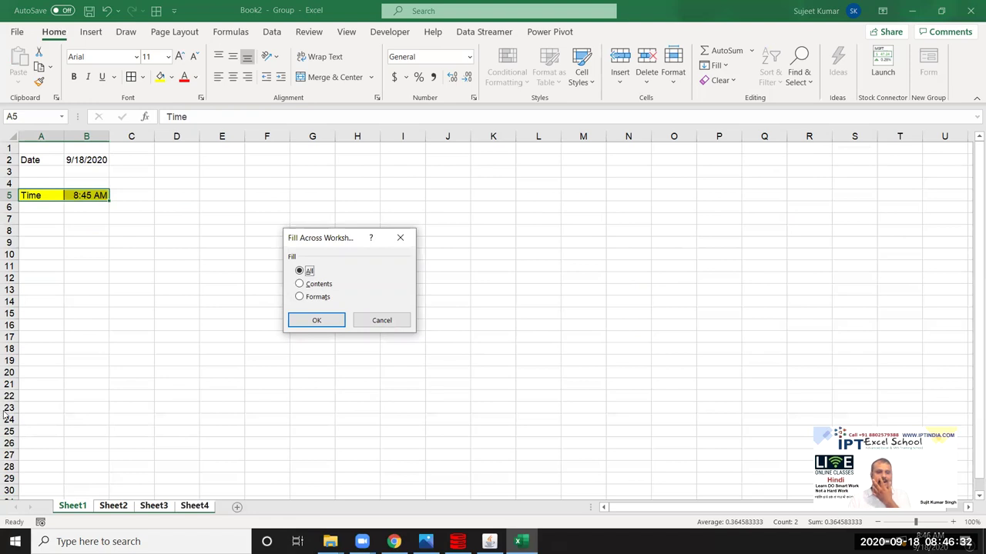
left_click(326, 284)
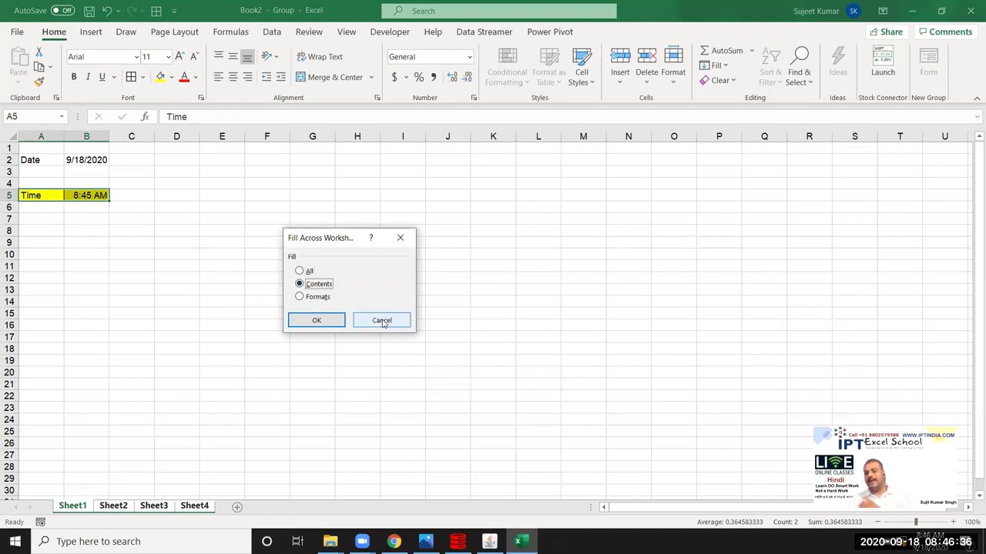
left_click(323, 299)
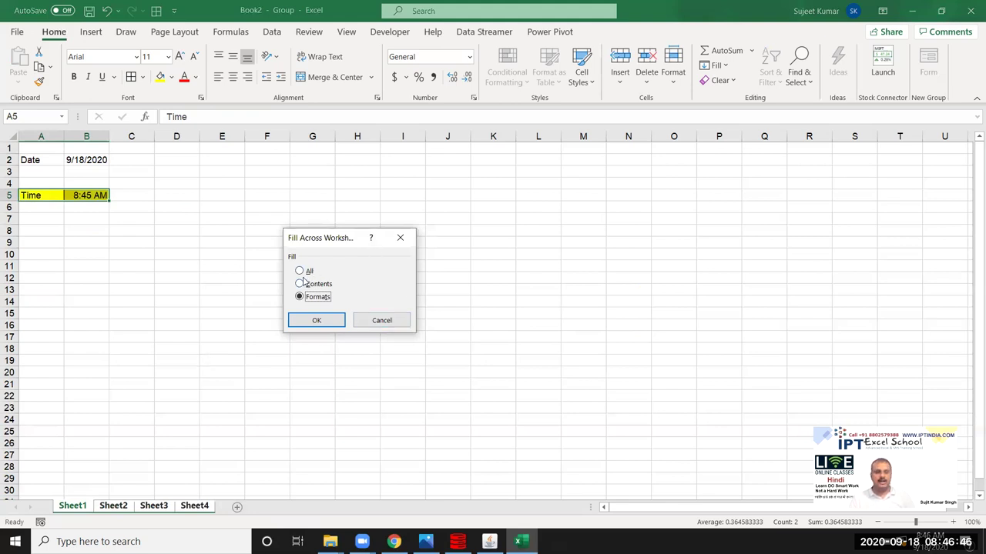
left_click(303, 273)
left_click(317, 327)
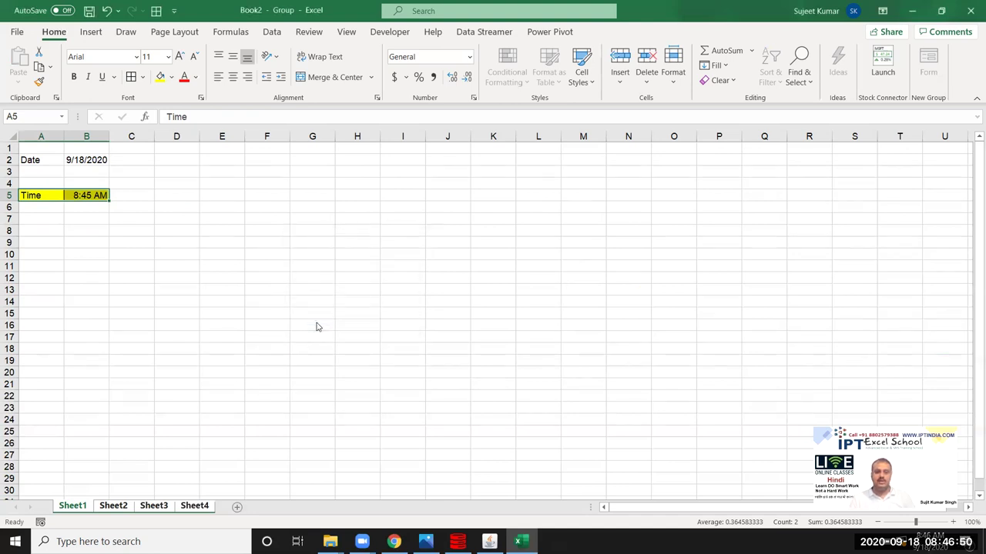
Check Sheet2, Sheet3 and Sheet4 for the copied yellow Time row
left_click(114, 508)
left_click(154, 508)
left_click(193, 508)
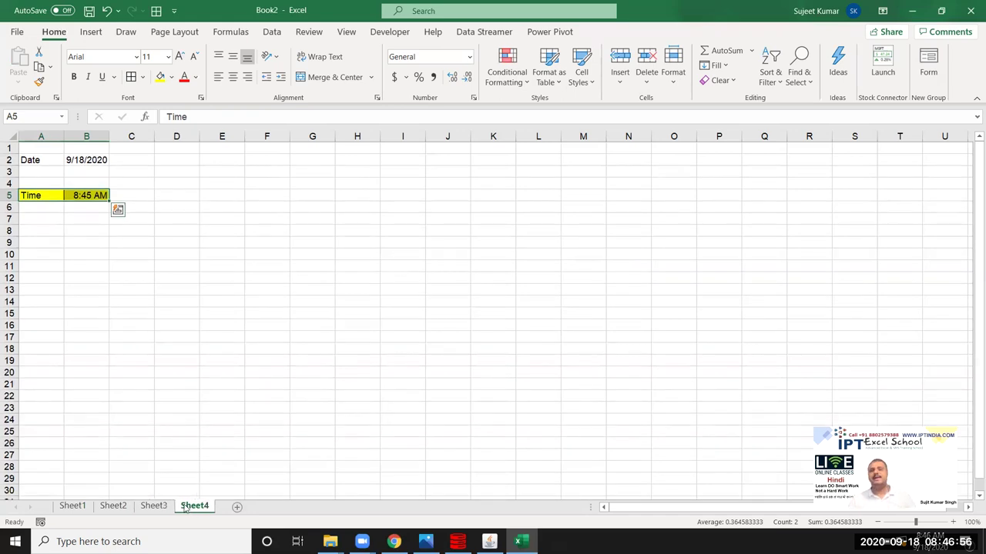
Dismiss the fill options, then group and ungroup all sheets, ending on Sheet1
left_click(716, 66)
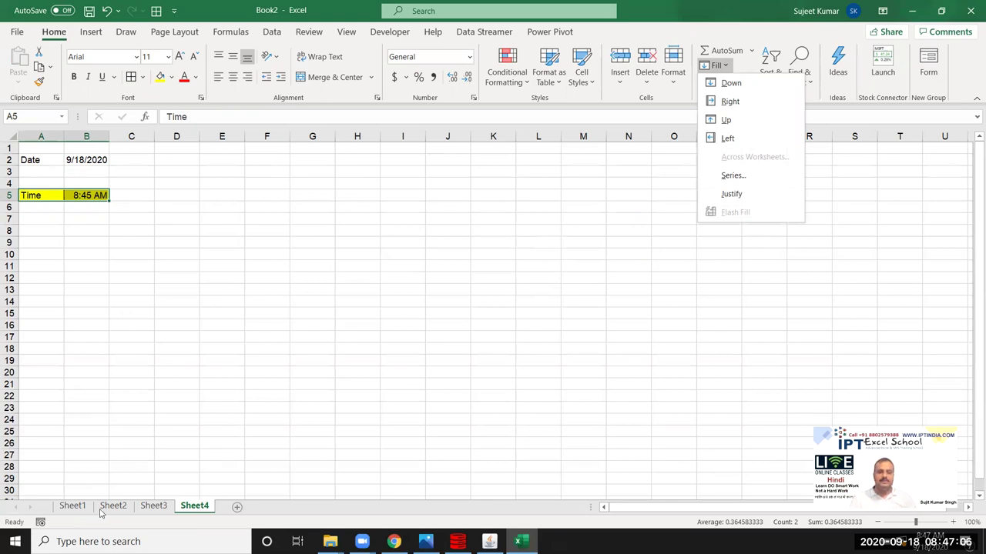
left_click(140, 373)
left_click(141, 362)
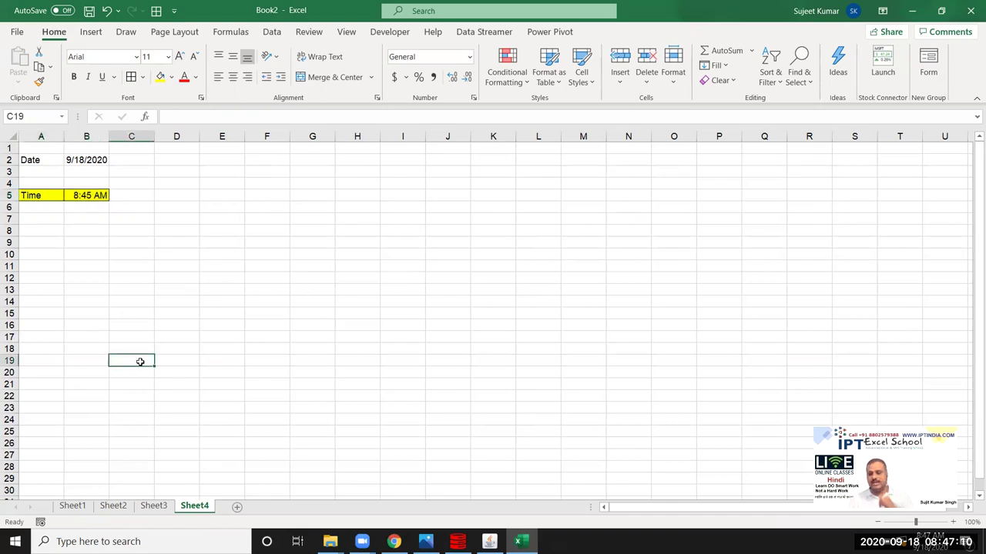
left_click(73, 506)
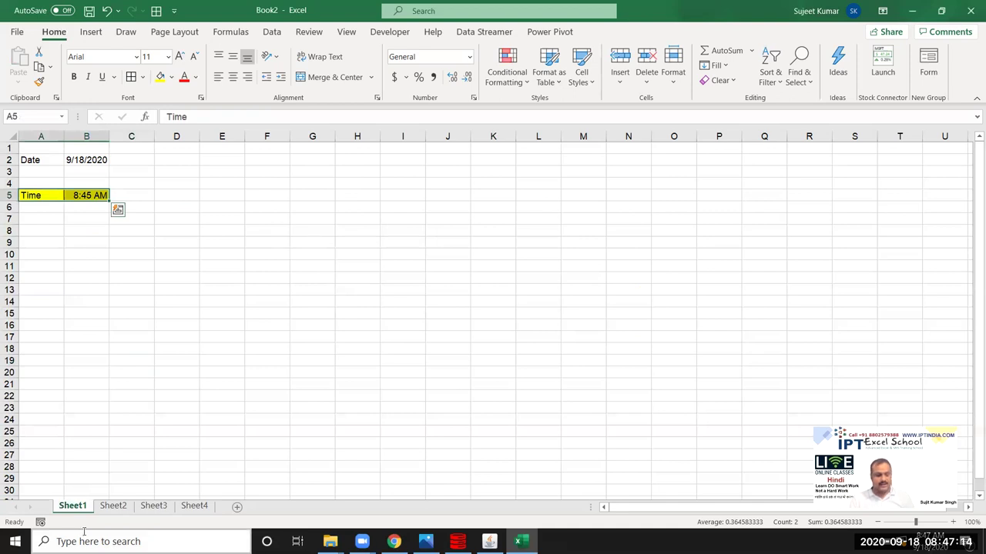
left_click(197, 508, "shift")
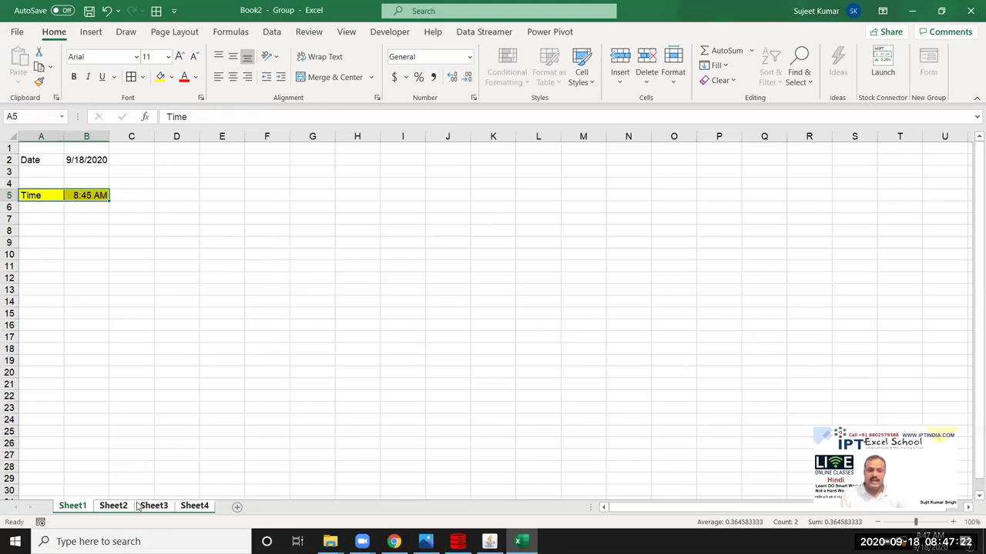
left_click(144, 456)
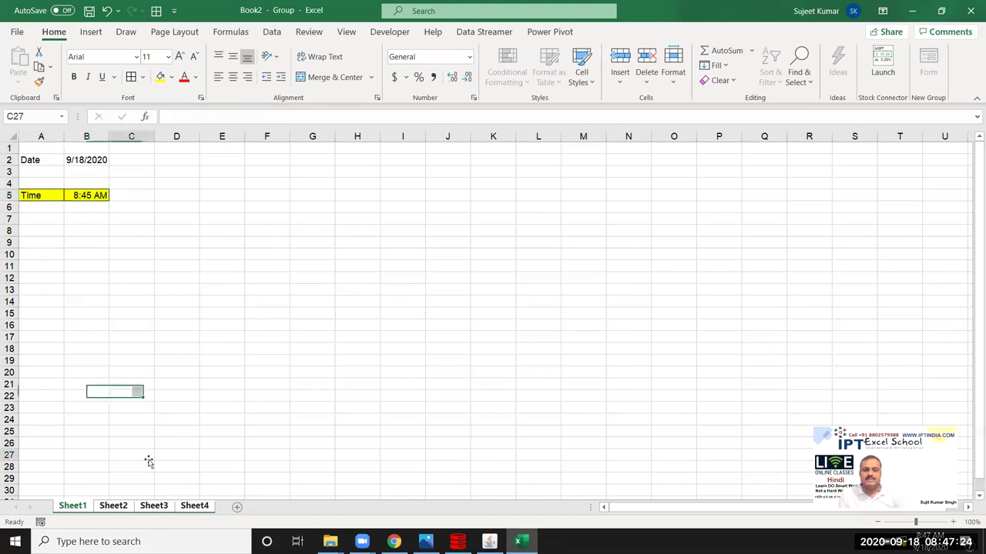
left_click(128, 508)
left_click(81, 505)
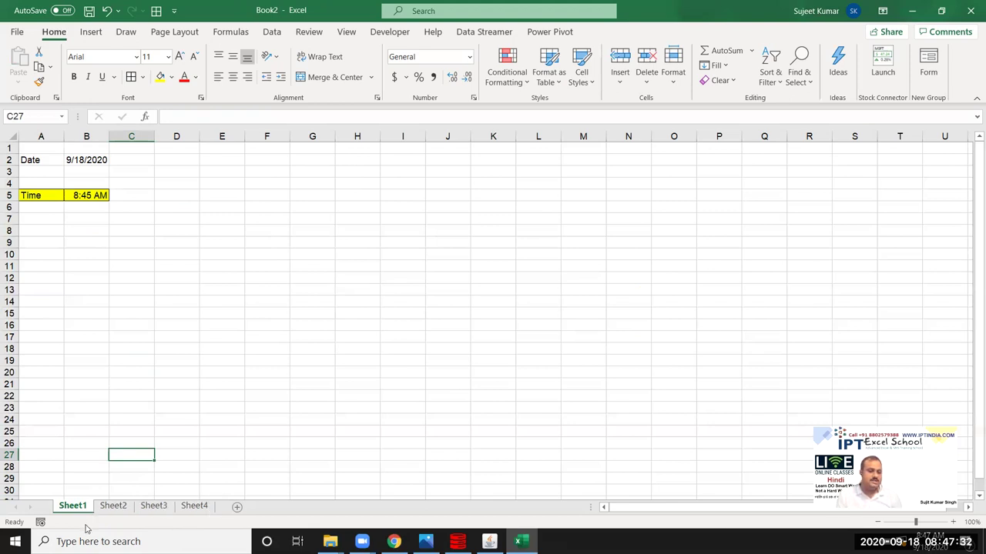
Group Sheet3 and Sheet4 with Sheet1, then ungroup and show Sheet1 alone
left_click(151, 512, "ctrl")
left_click(184, 512, "ctrl")
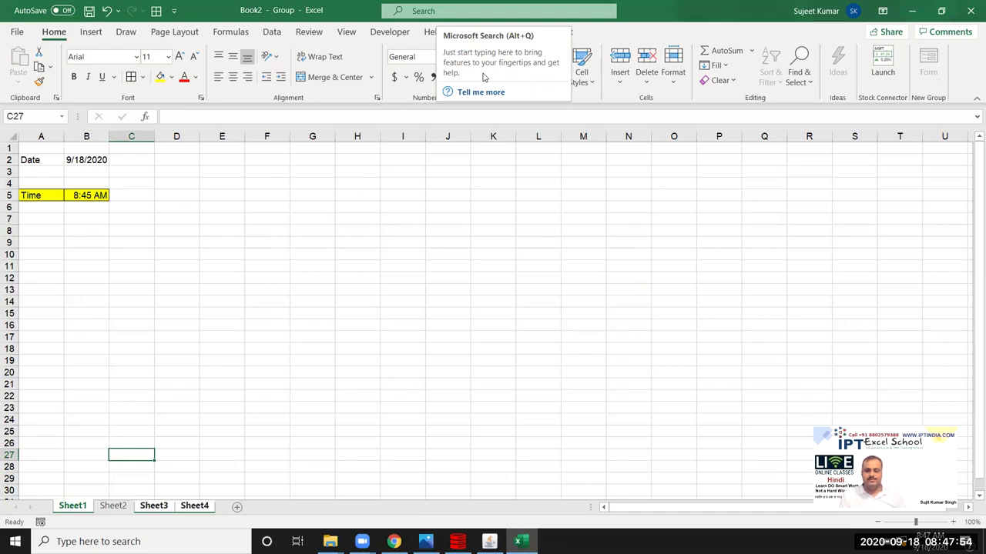
left_click(146, 324)
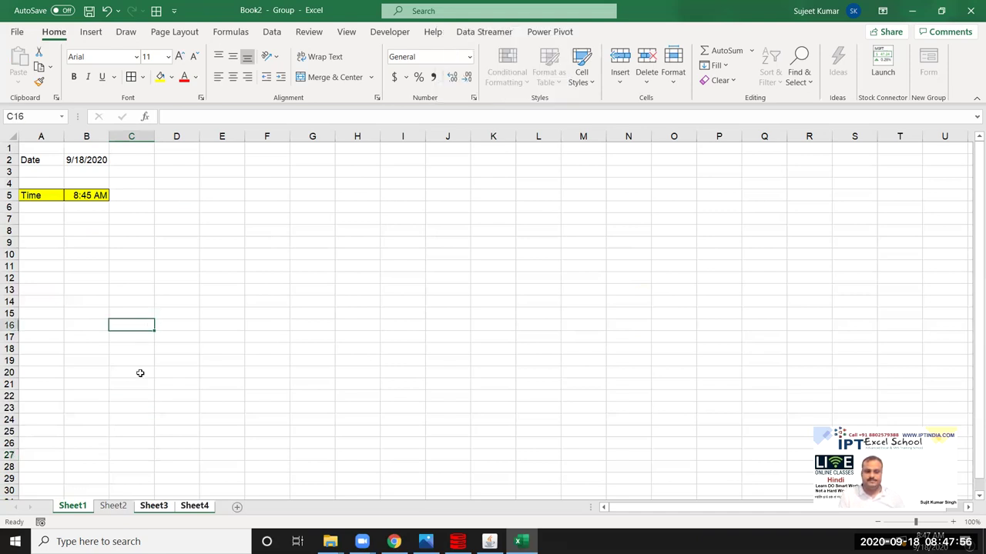
left_click(112, 507)
left_click(73, 507)
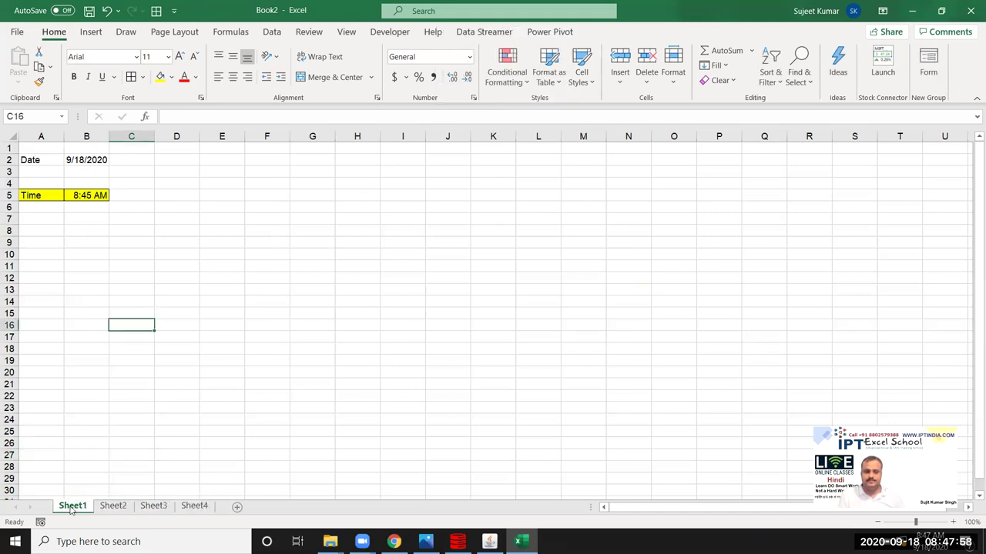
Clear the Date and Time contents from columns A and B
left_click_drag(88, 141, 41, 138)
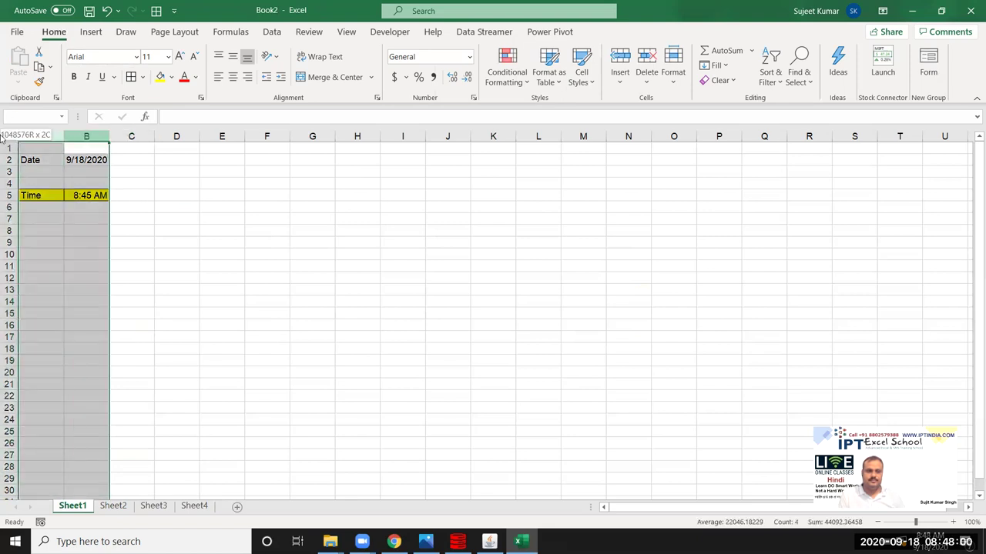
key("shift+F10")
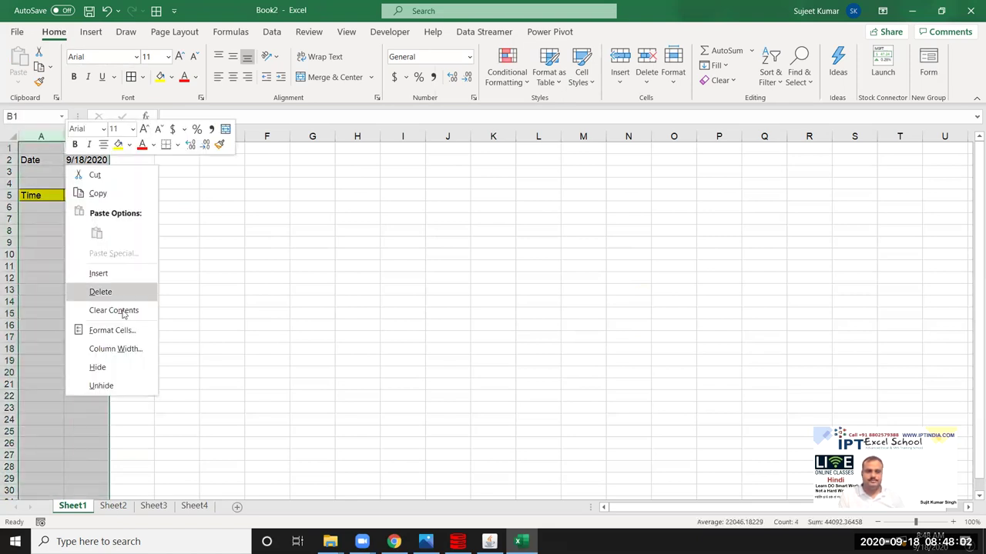
left_click(120, 301)
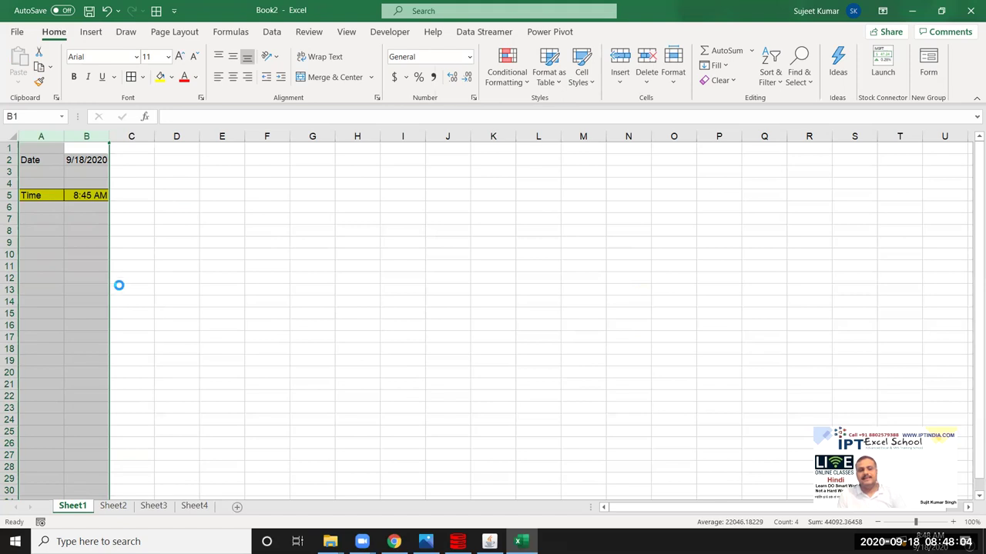
left_click(92, 170)
Enter 1 and 2 in A1:A2, AutoFill down to 15, then undo the fill
left_click(60, 147)
double_click(61, 147)
key("Return")
type("2")
key("Return")
left_click_drag(60, 147, 61, 316)
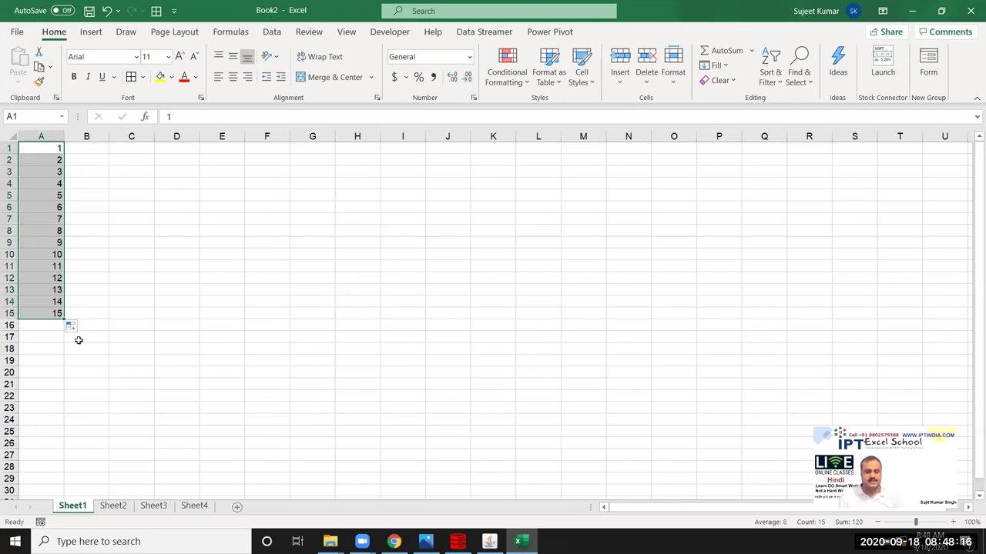
key("ctrl+z")
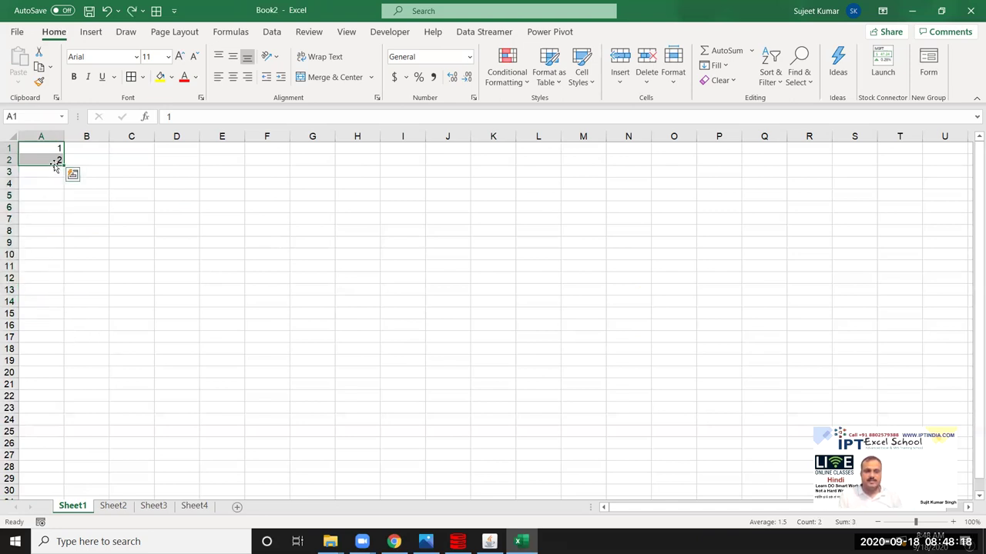
Change A2 to 3, AutoFill the odd-number series, then undo it and select A1
left_click(57, 158)
type("3")
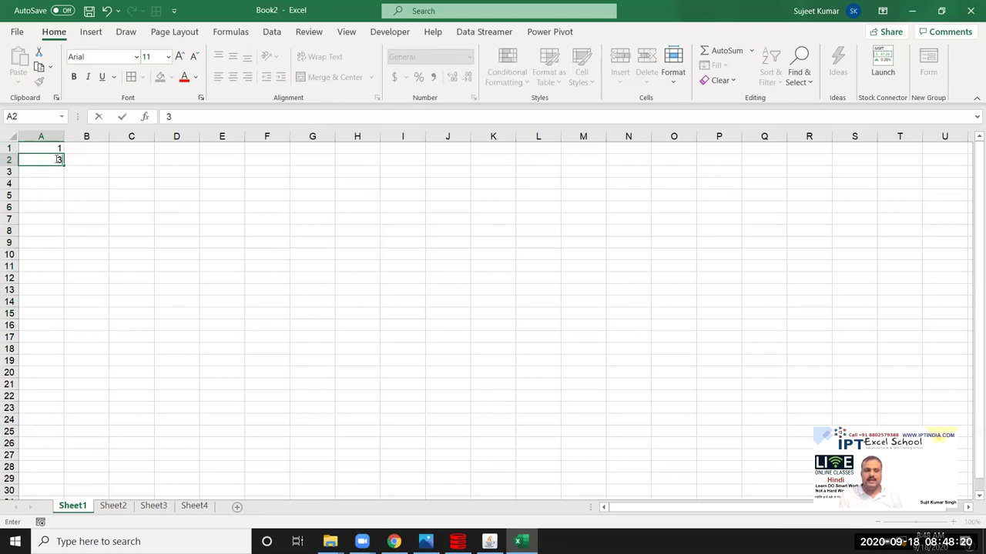
left_click(86, 174)
left_click(48, 151)
left_click_drag(49, 151, 59, 350)
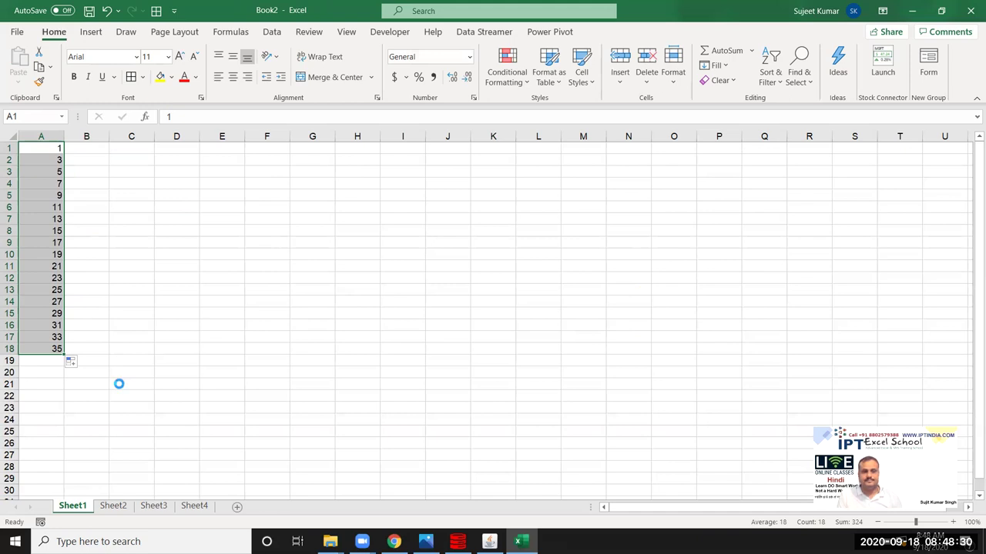
key("ctrl+z")
key("ctrl+z")
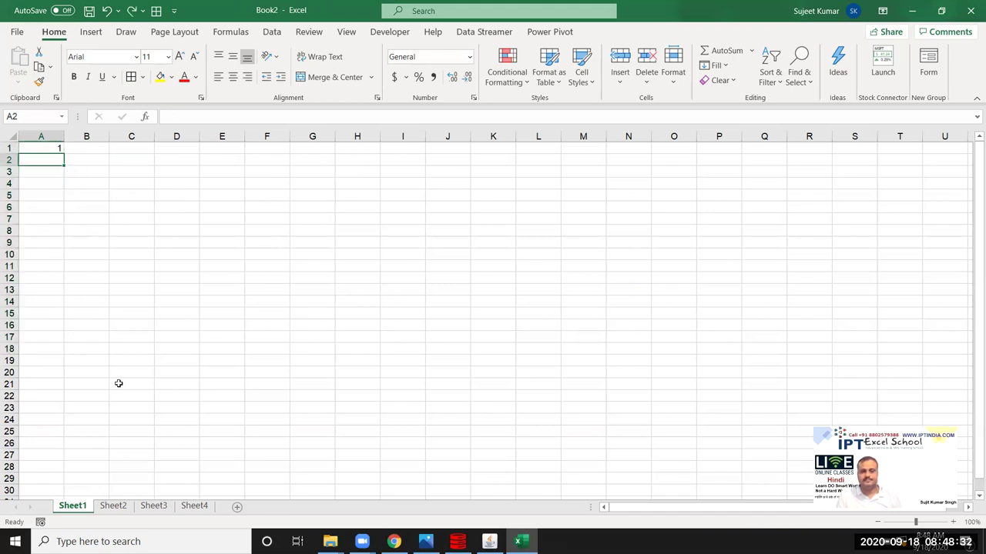
left_click(50, 148)
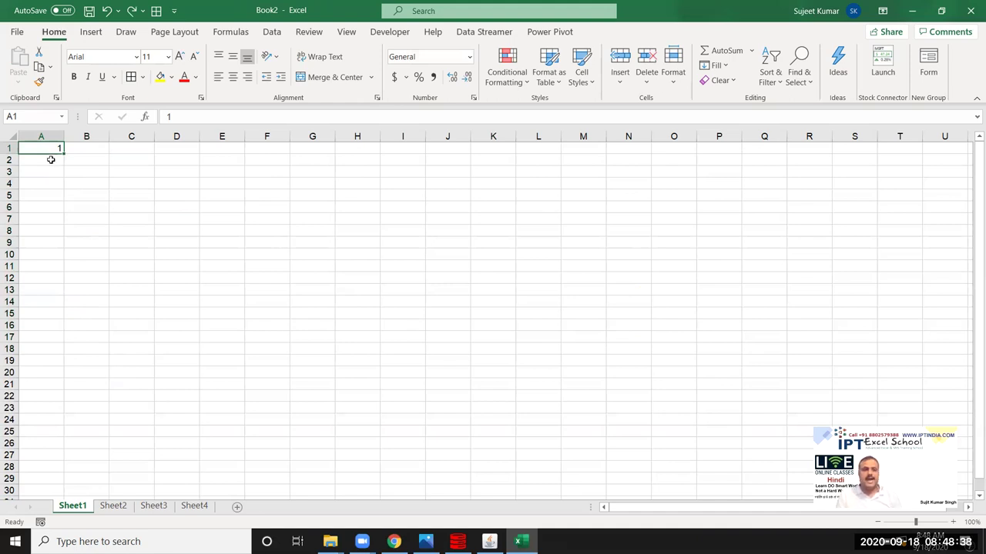
Select A1:A29 and run Fill > Series with stop value 15 to fill 1 to 15
left_click_drag(46, 151, 28, 410)
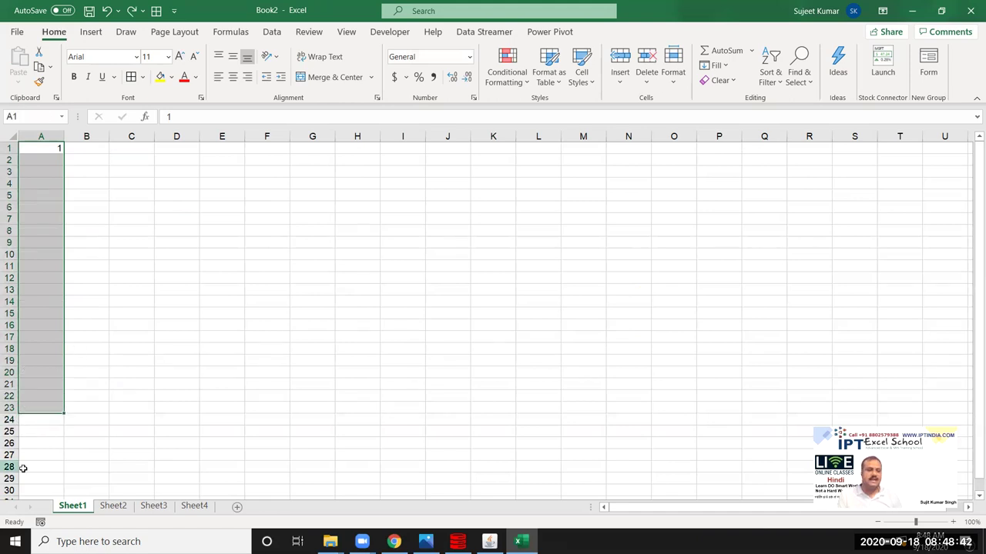
left_click_drag(42, 480, 48, 148)
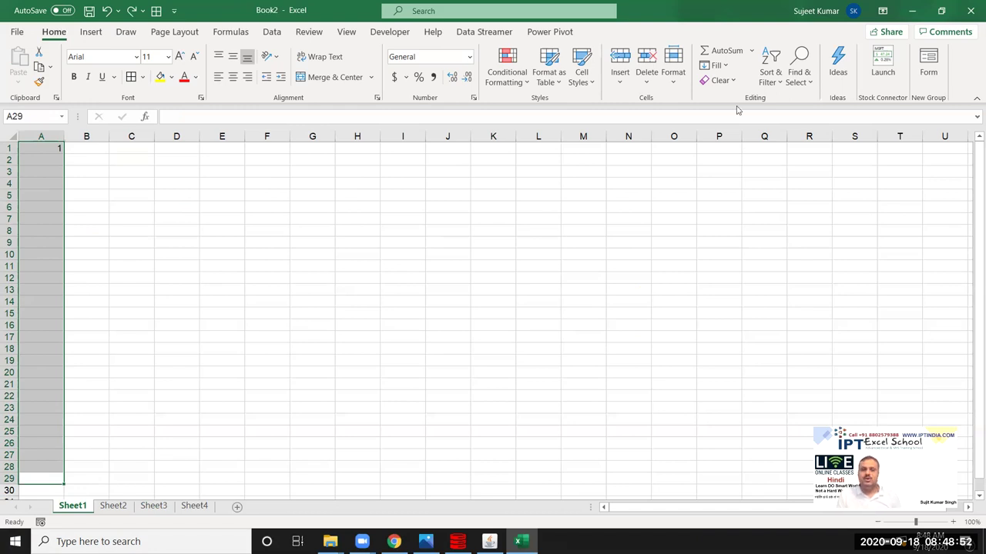
left_click(728, 68)
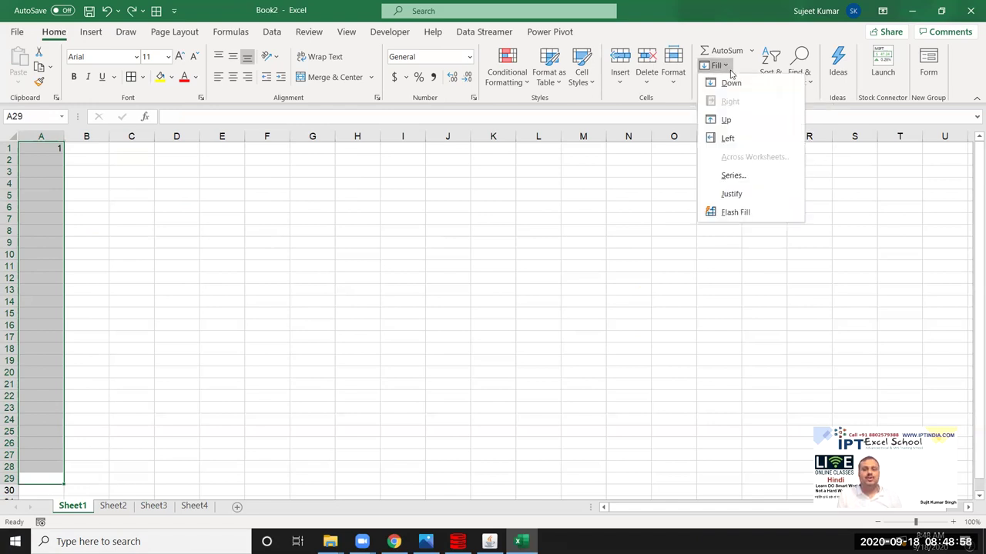
left_click(732, 176)
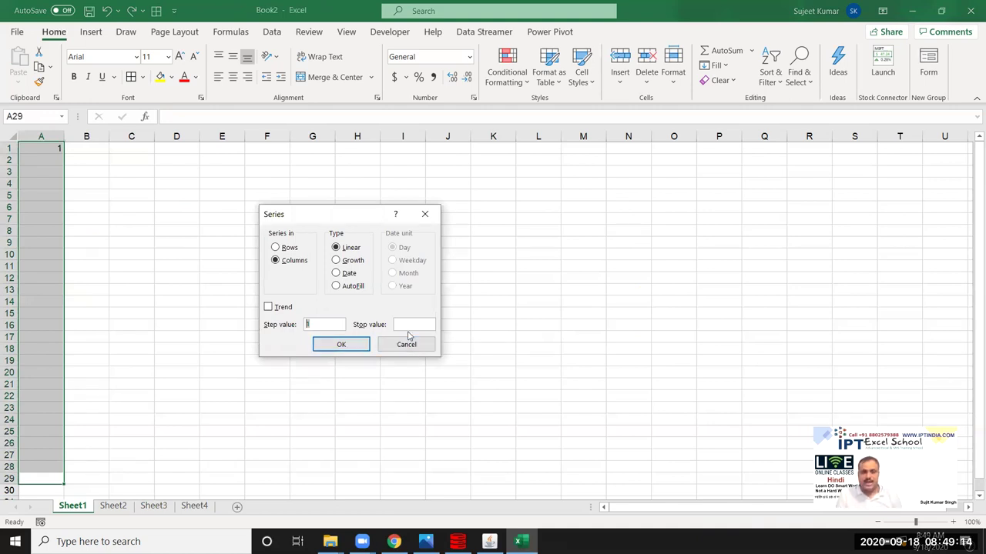
left_click(410, 329)
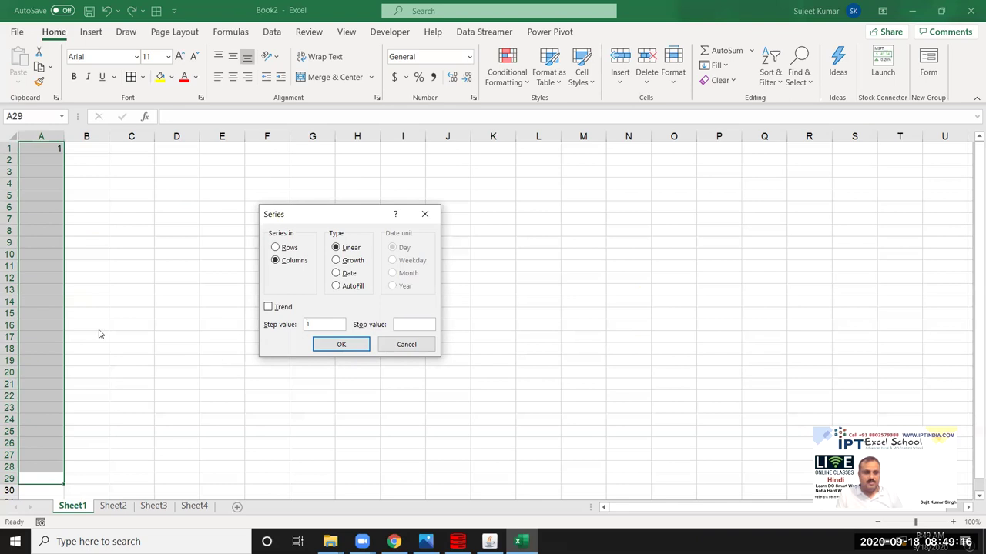
type("15")
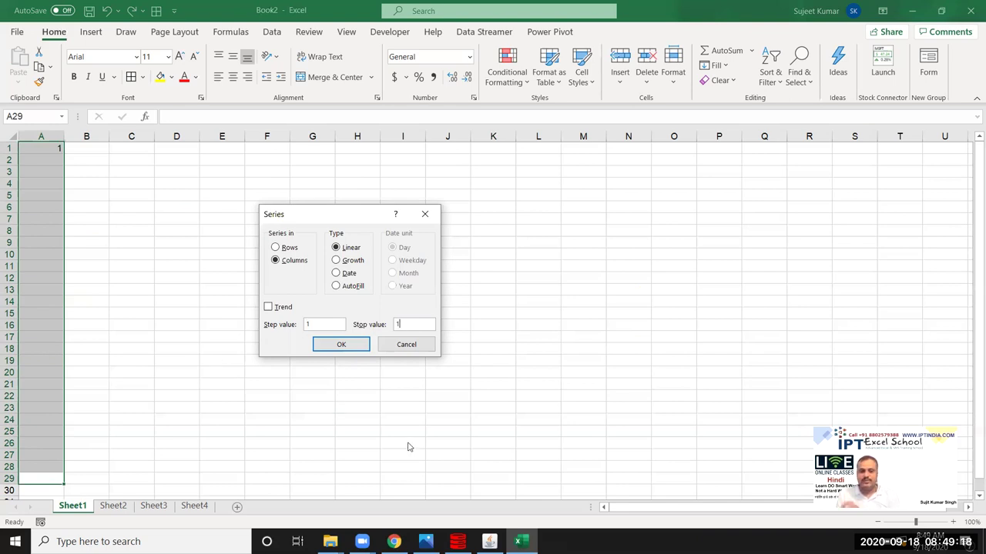
key("Return")
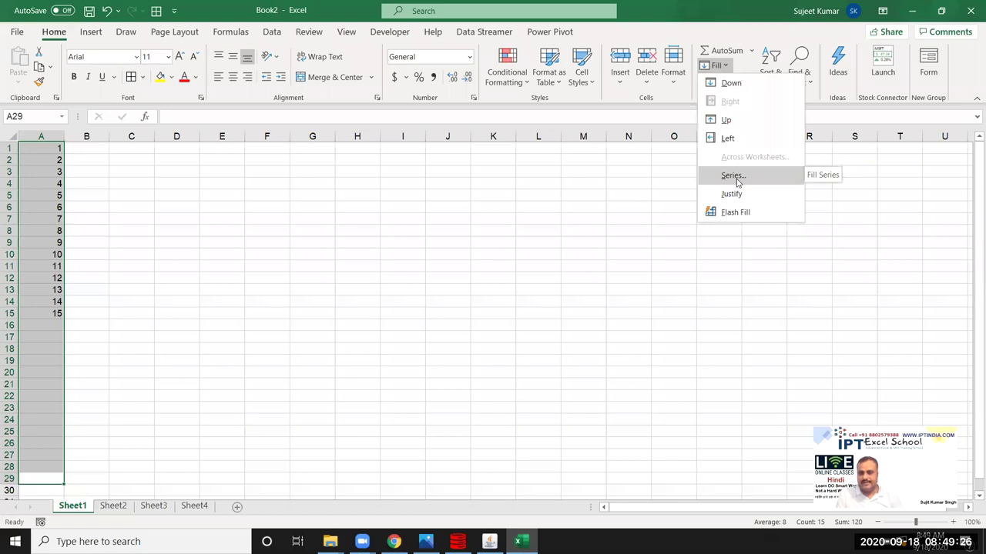
Rerun Fill > Series on A1:A29 with step value 2, giving 1, 3, 5 … 57
left_click(733, 176)
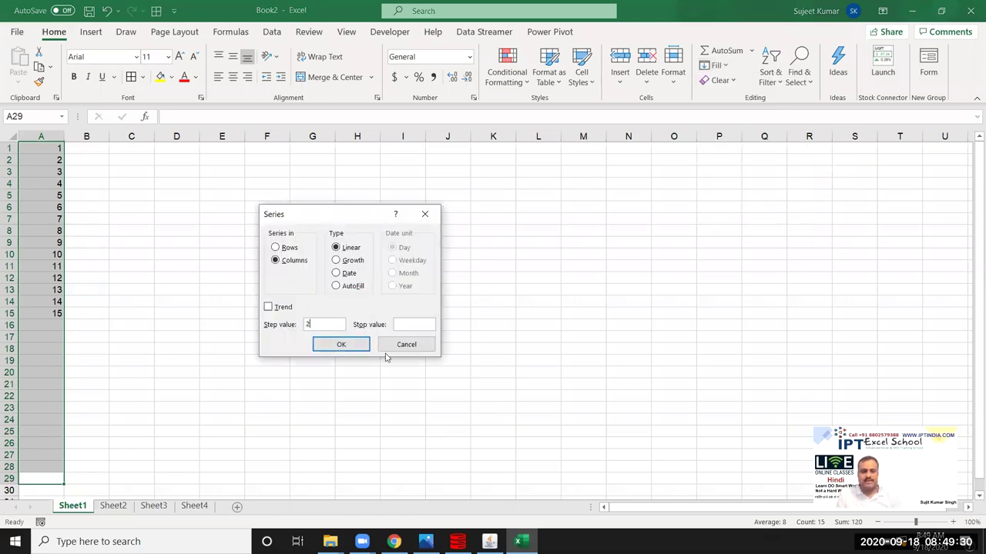
type("2")
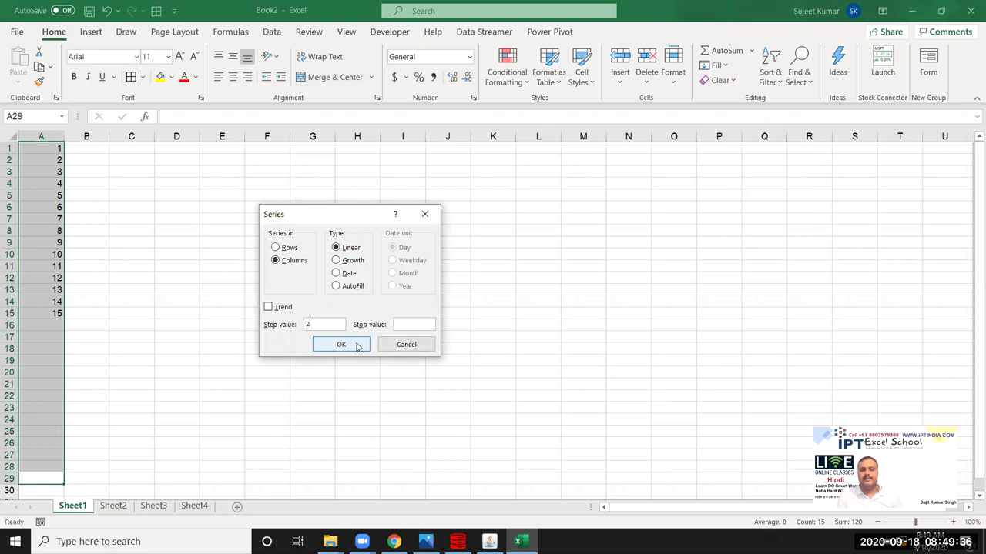
key("Return")
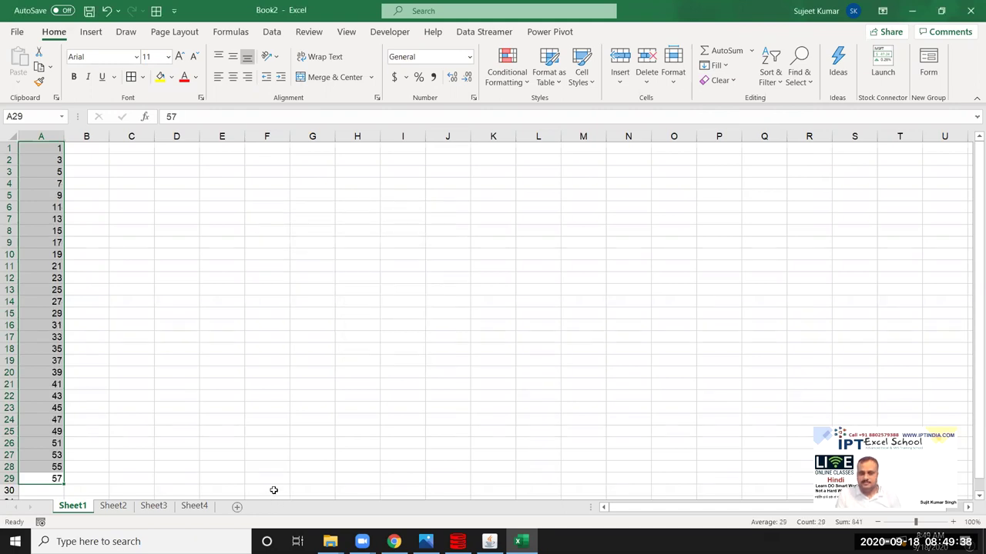
Apply a Growth series with step 2 to A1:A29 and autofit column A to show 268435456
left_click(724, 67)
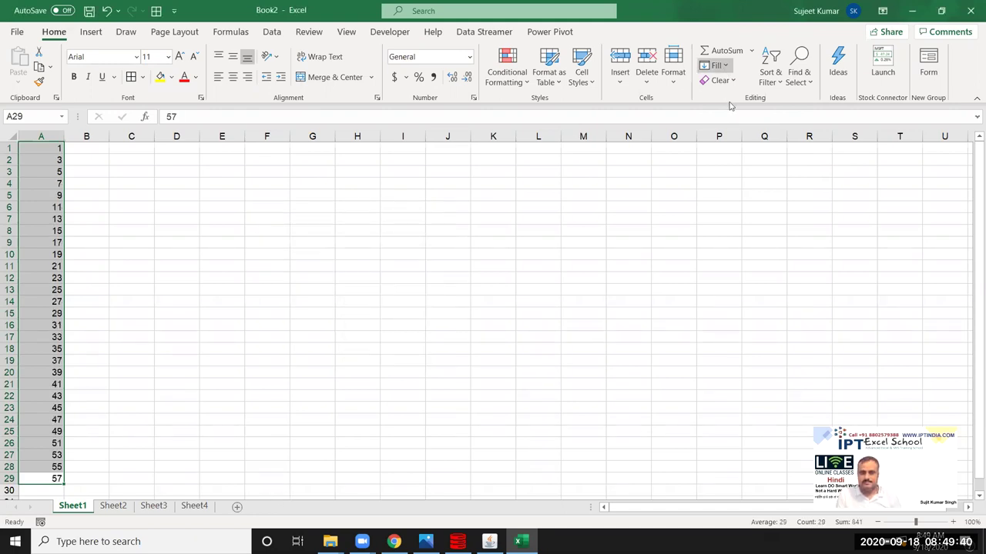
key("Return")
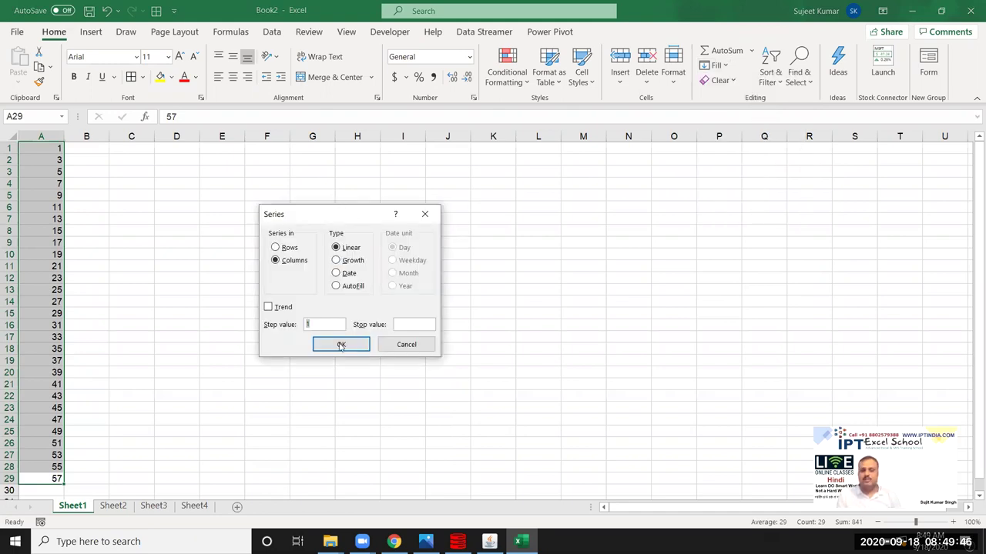
key("alt+g")
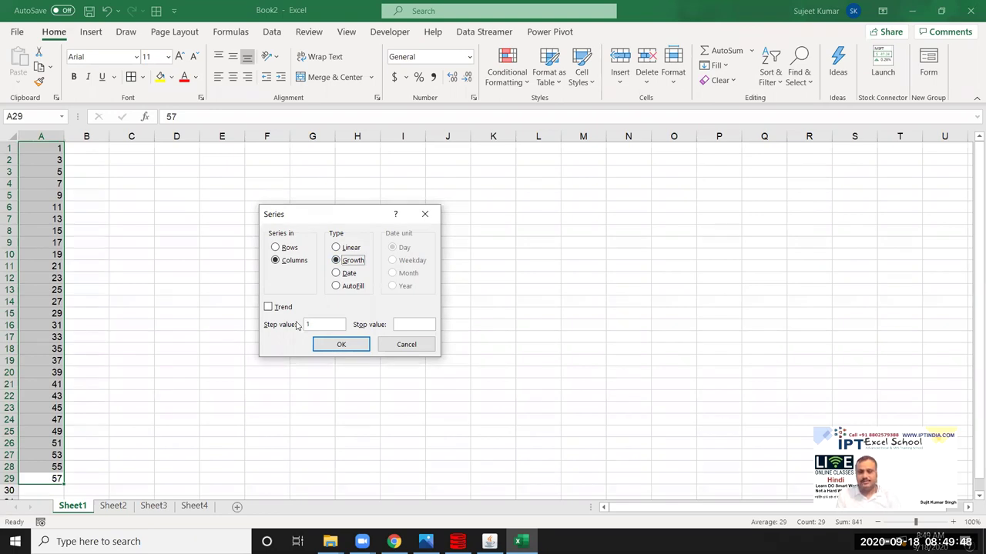
type("2")
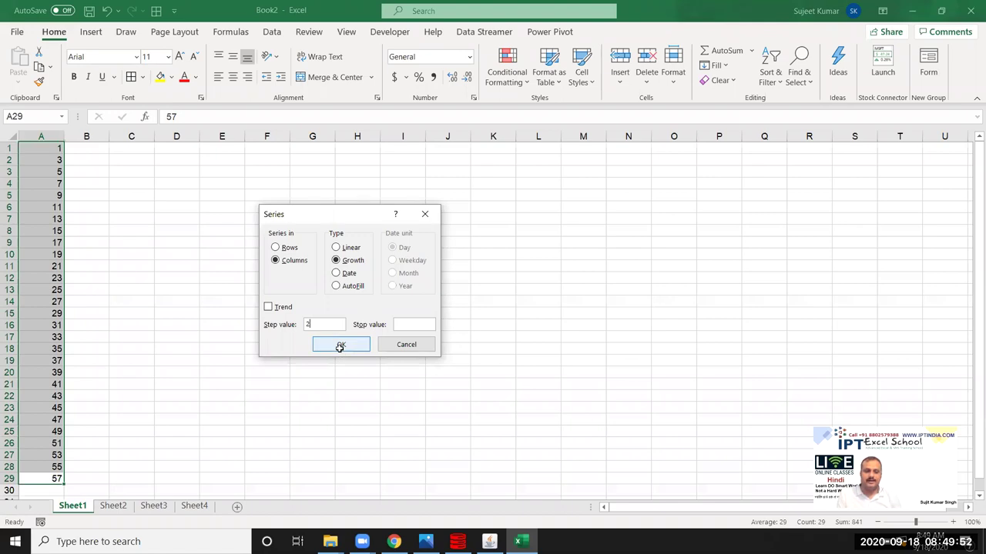
left_click(334, 349)
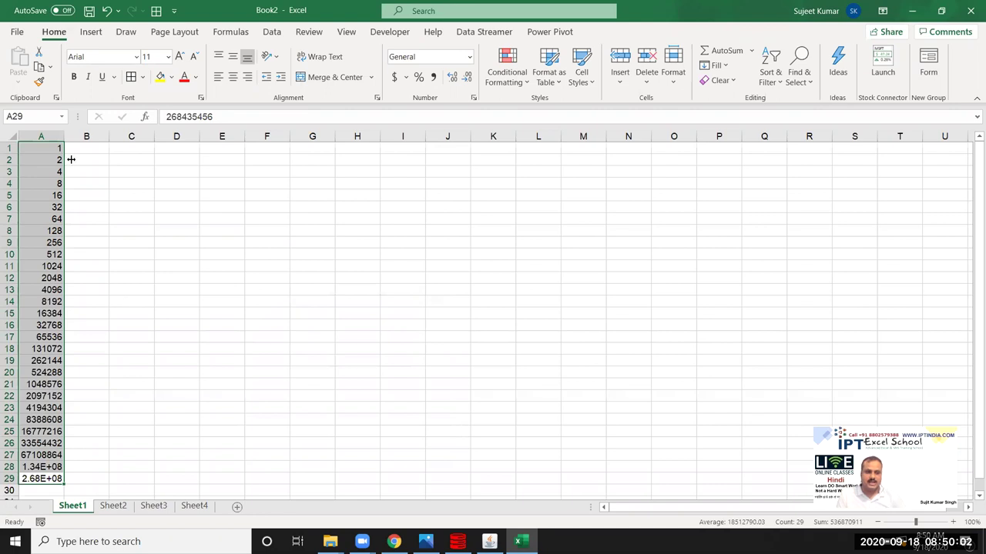
double_click(64, 135)
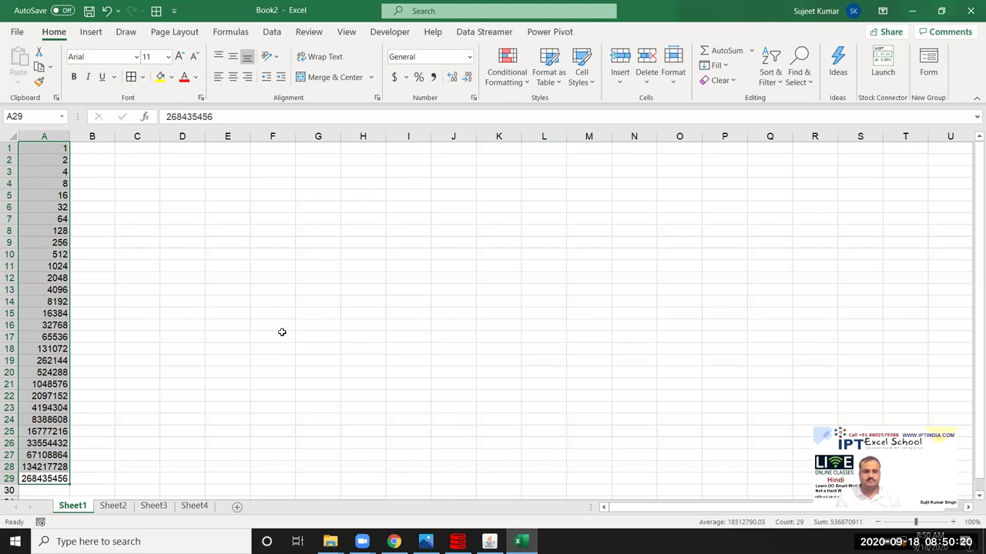
Cancel the Series dialog, then delete the column A numbers and return to A1
scroll(137, 352, "down", 2)
scroll(136, 350, "up", 2)
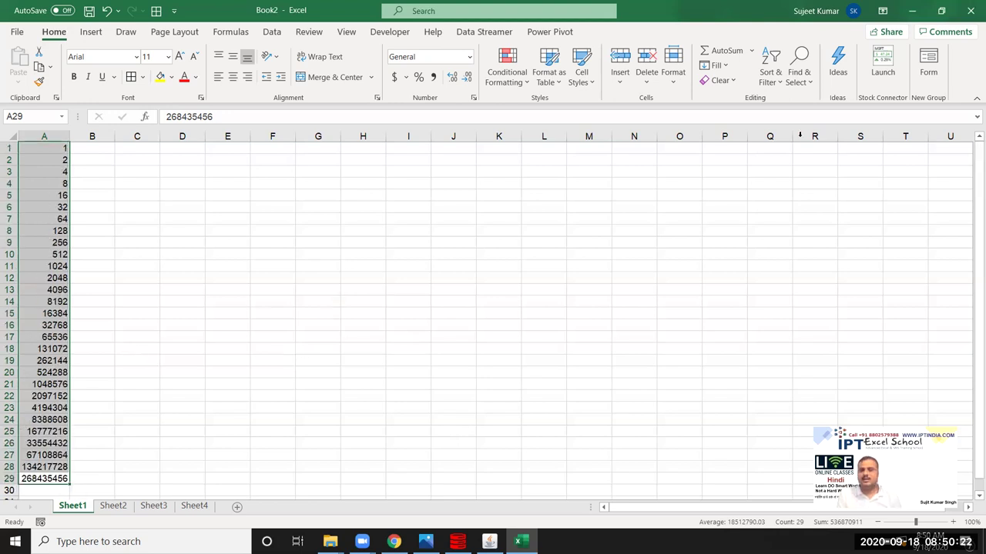
left_click(713, 66)
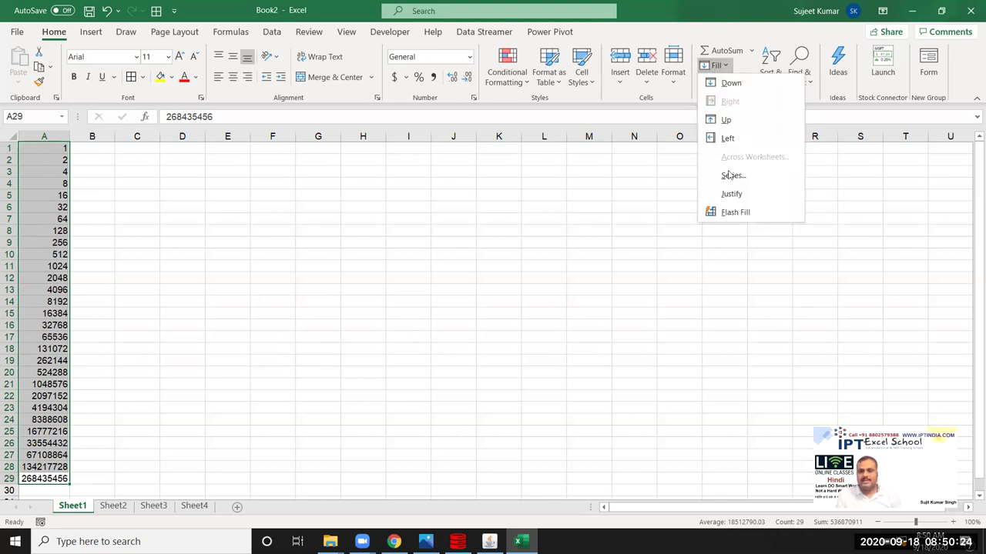
left_click(730, 174)
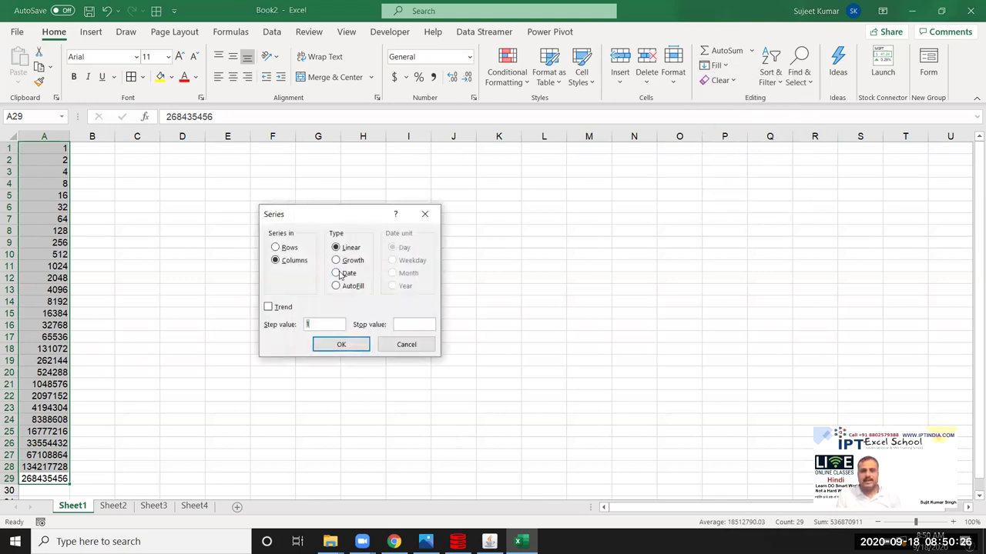
left_click(424, 214)
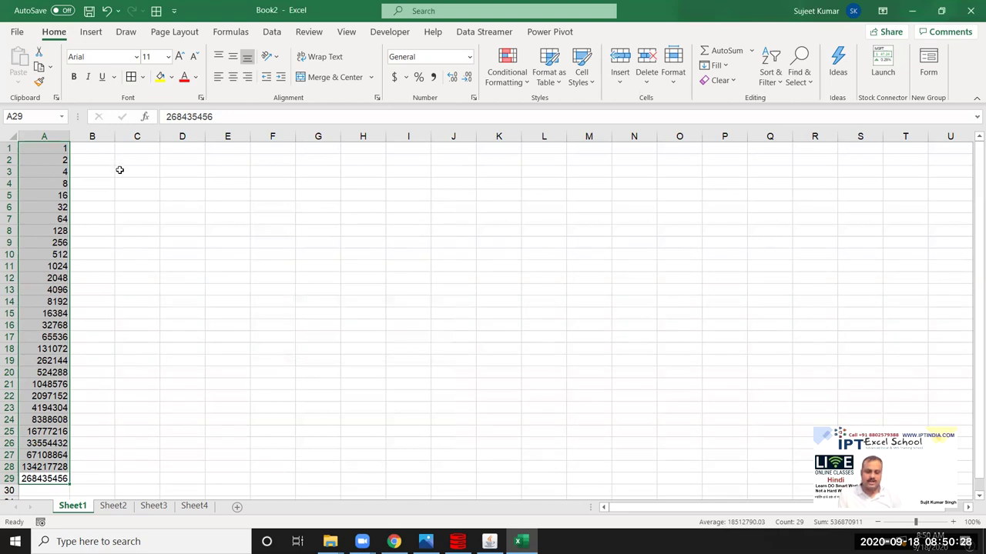
key("Delete")
key("ctrl+Home")
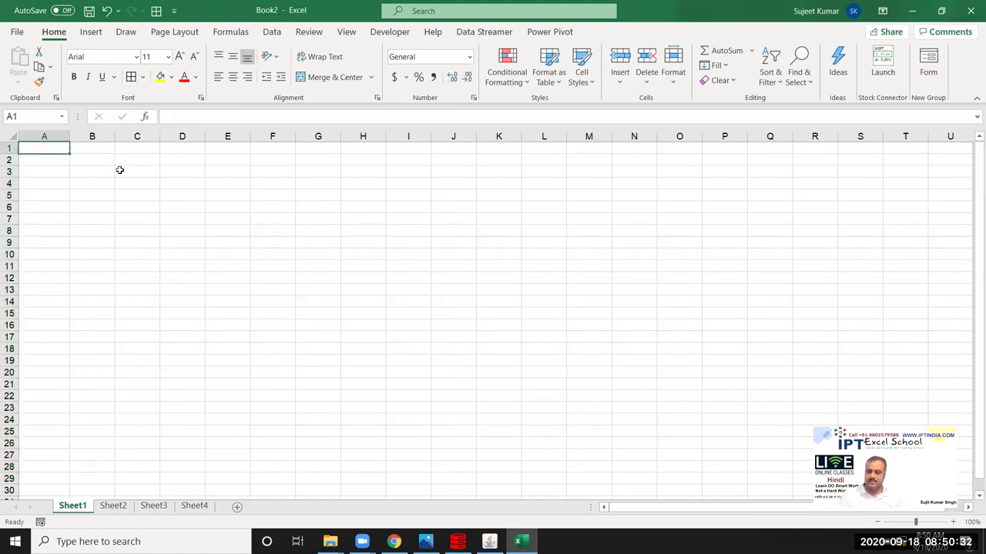
Enter 1-Sep in A1 and fill the daily dates down to 21-Sep in A21
type("1-Sep")
key("Return")
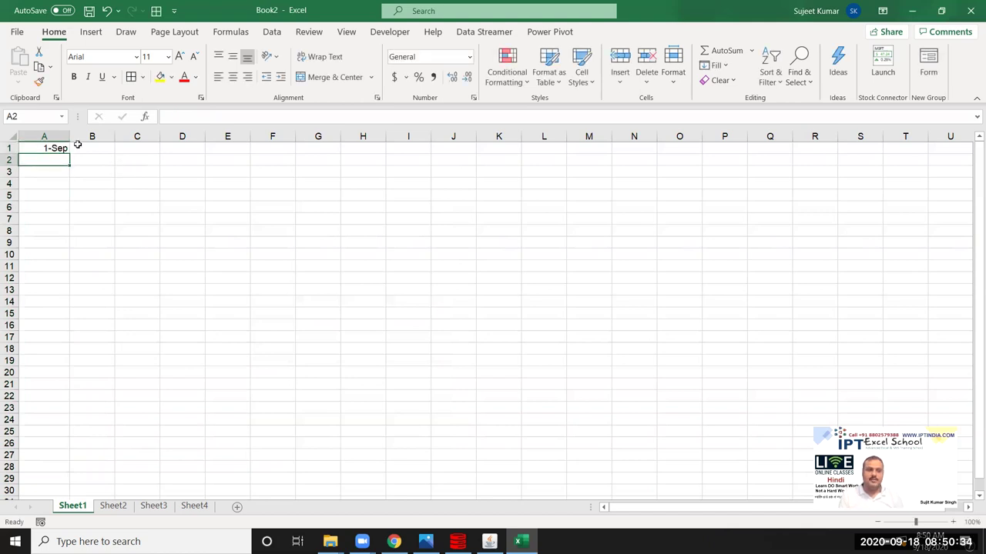
left_click(65, 151)
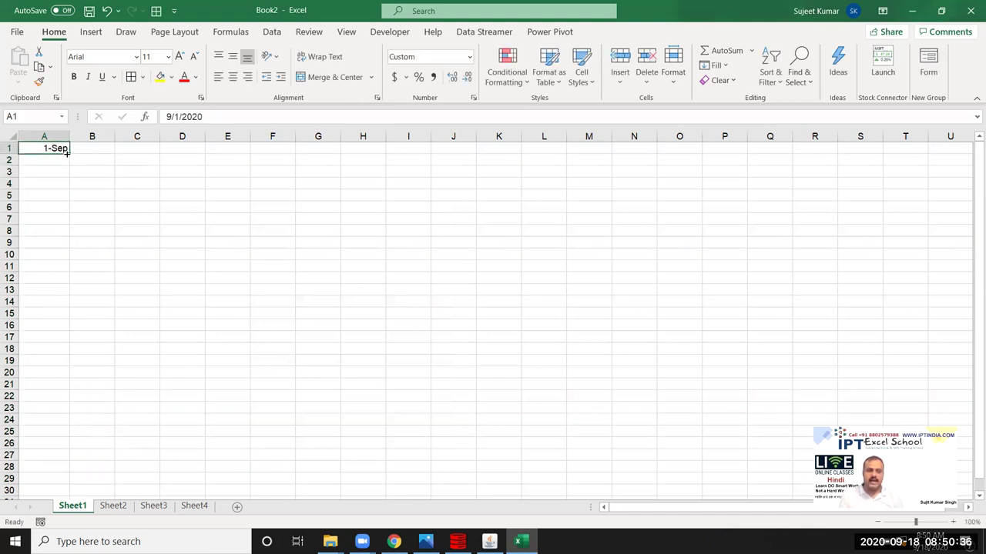
left_click_drag(70, 153, 71, 389)
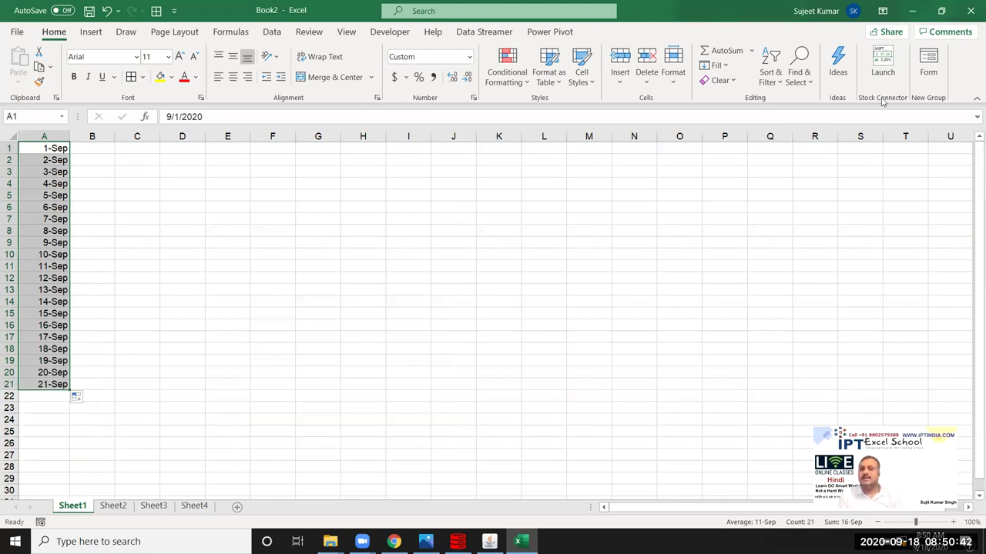
Open the Fill Series settings and choose the Weekday date unit
left_click(733, 66)
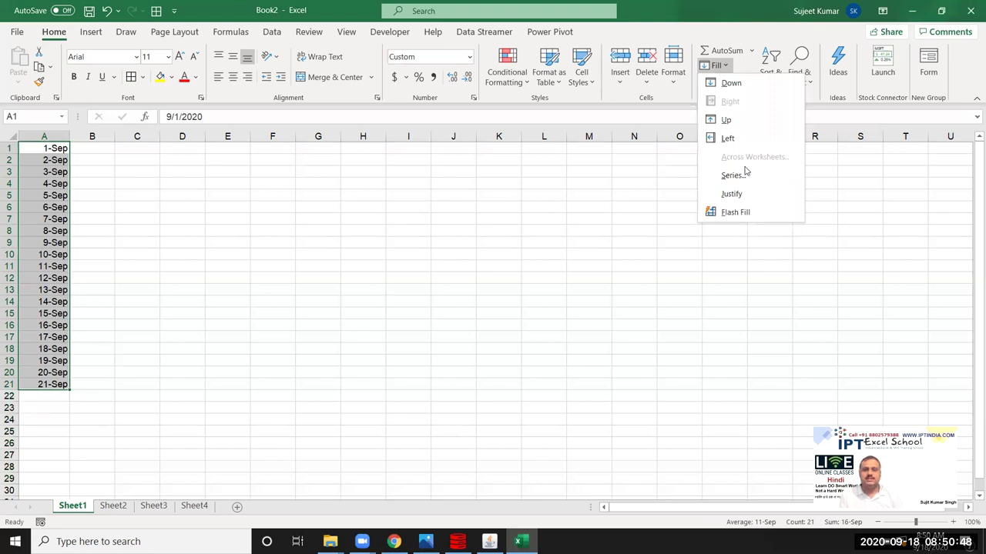
key("Return")
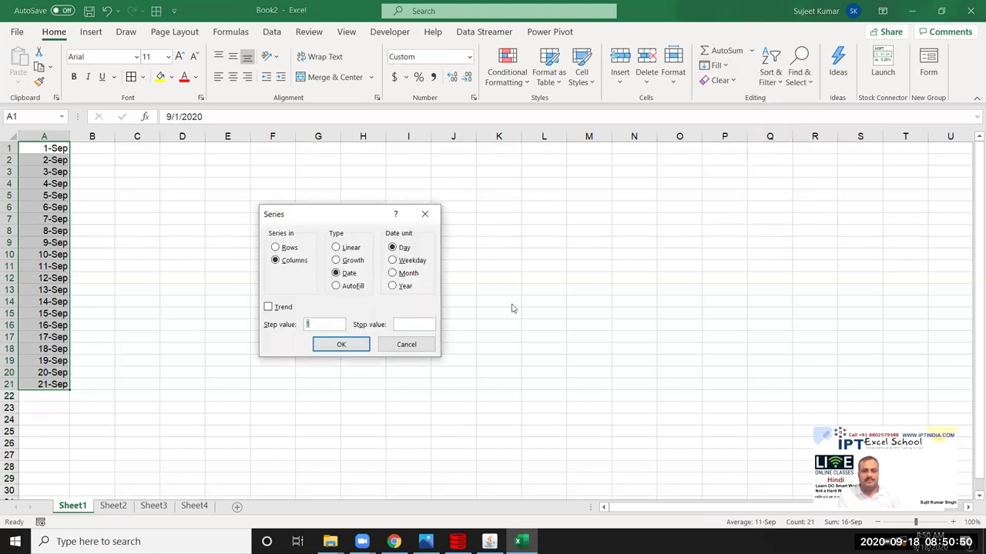
left_click(393, 261)
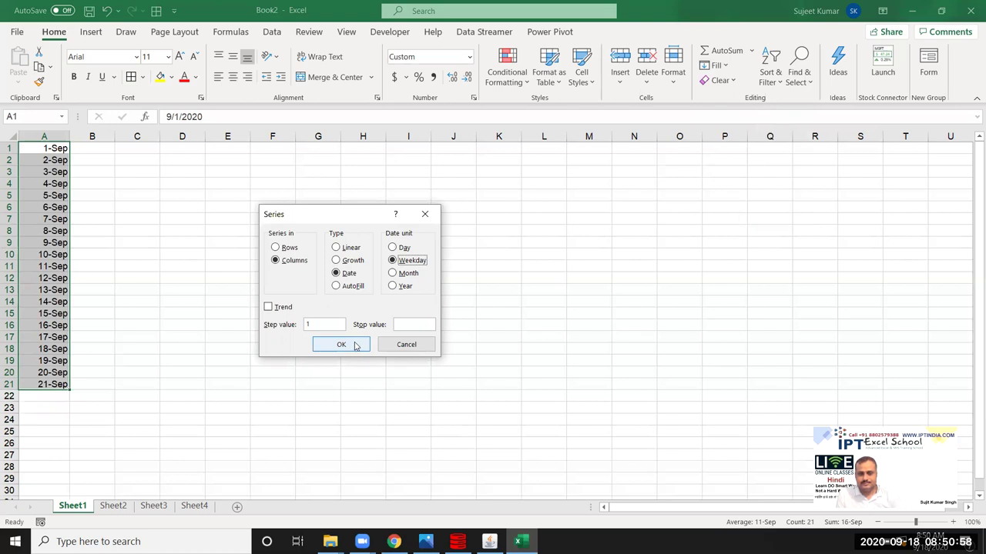
Apply the Weekday series so A1:A21 runs 1-Sep to 29-Sep without weekends
left_click(355, 345)
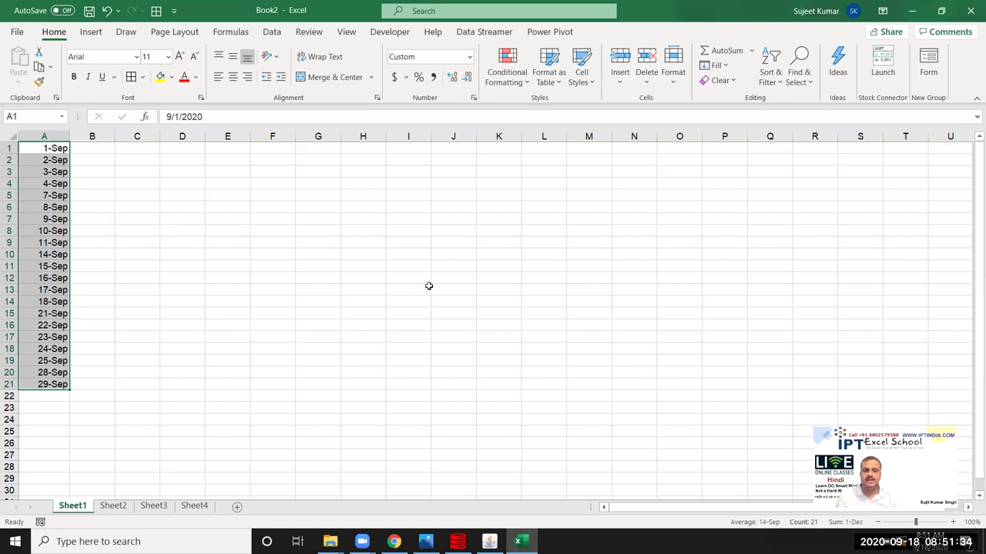
left_click(771, 86)
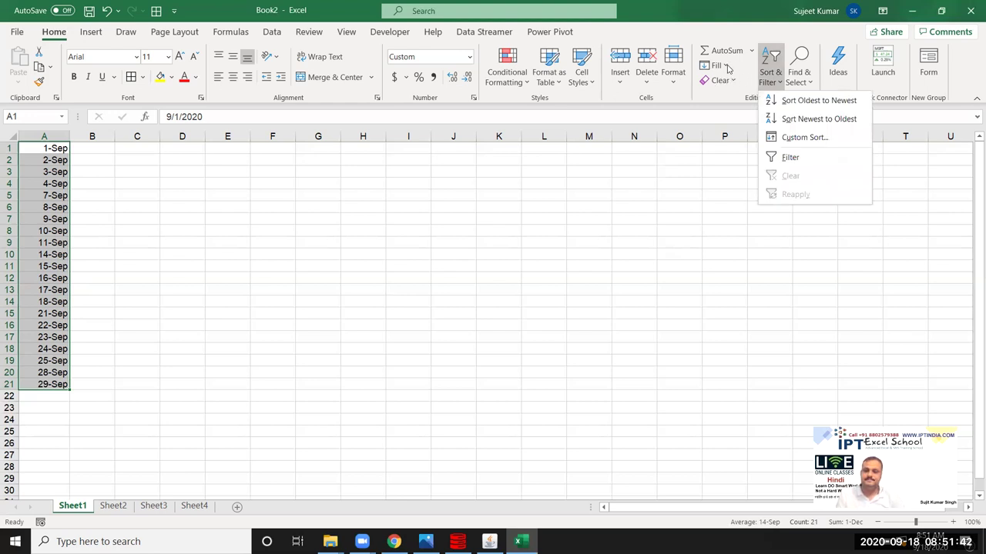
left_click(728, 68)
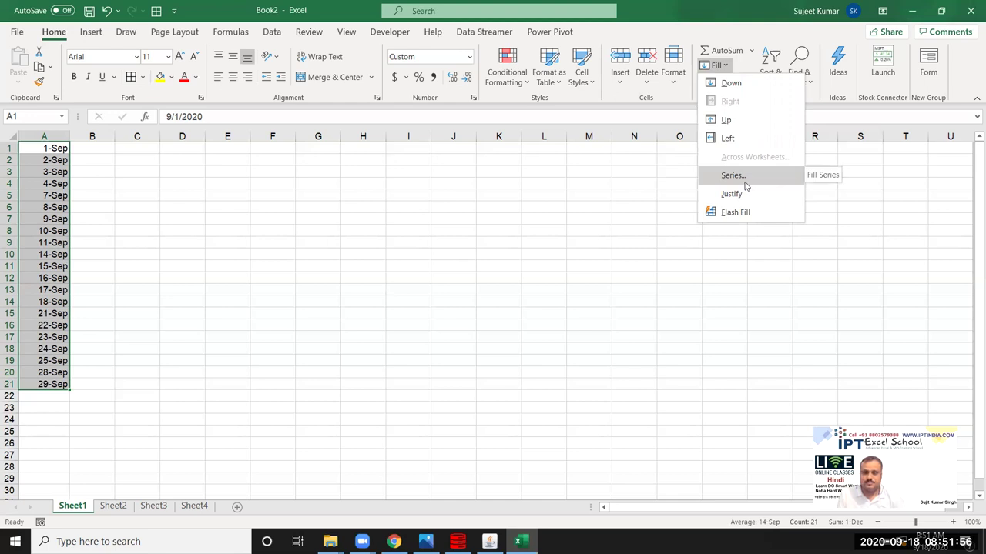
Change column A to a monthly date series, 1-Sep through 1-May
left_click(735, 176)
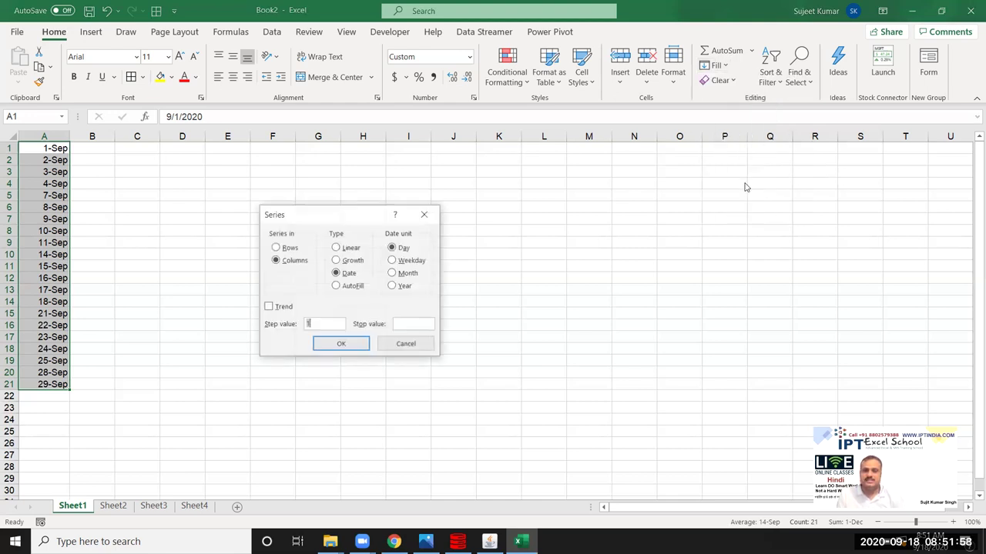
left_click(393, 272)
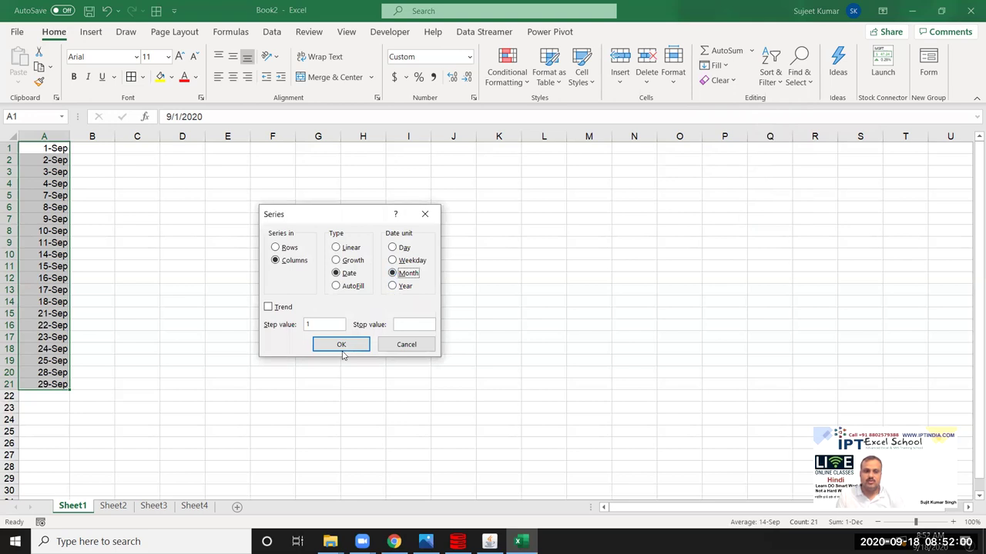
left_click(345, 343)
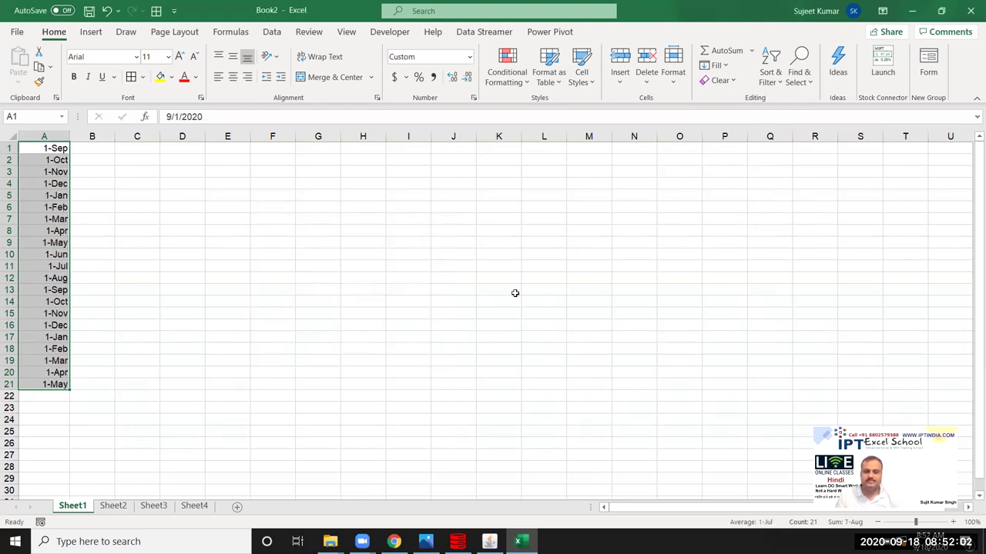
Delete all the dates from column A, leaving A1 selected
left_click(763, 84)
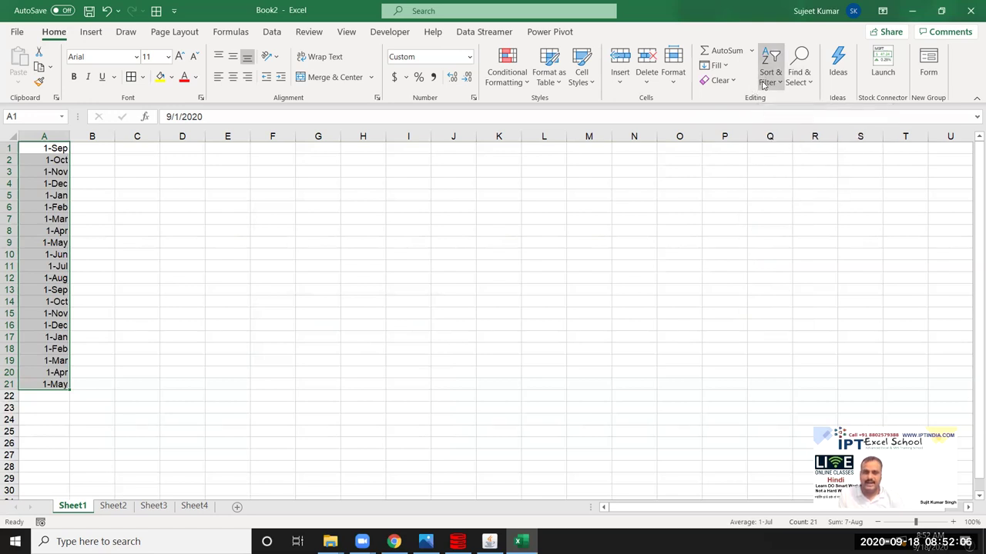
left_click(715, 66)
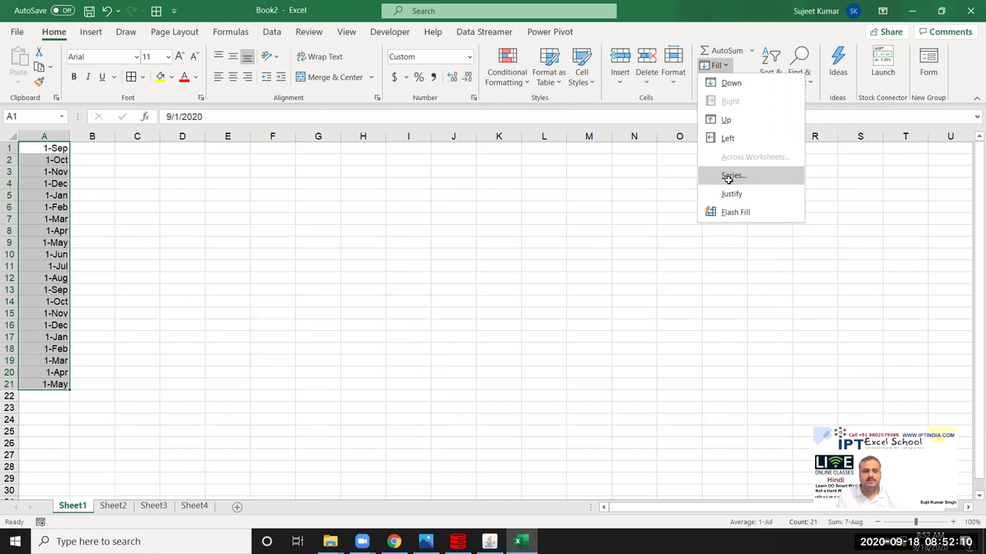
left_click(729, 178)
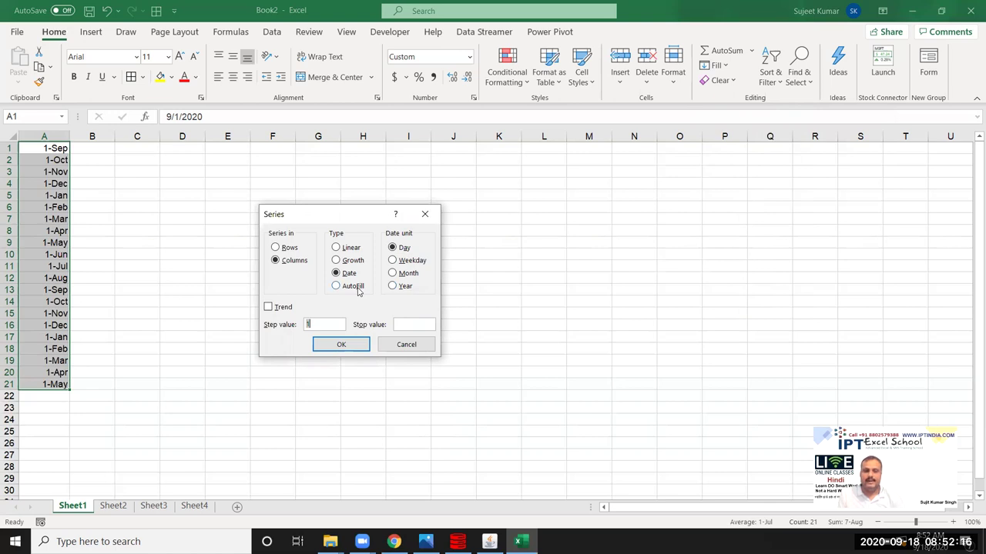
left_click(407, 345)
key("Delete")
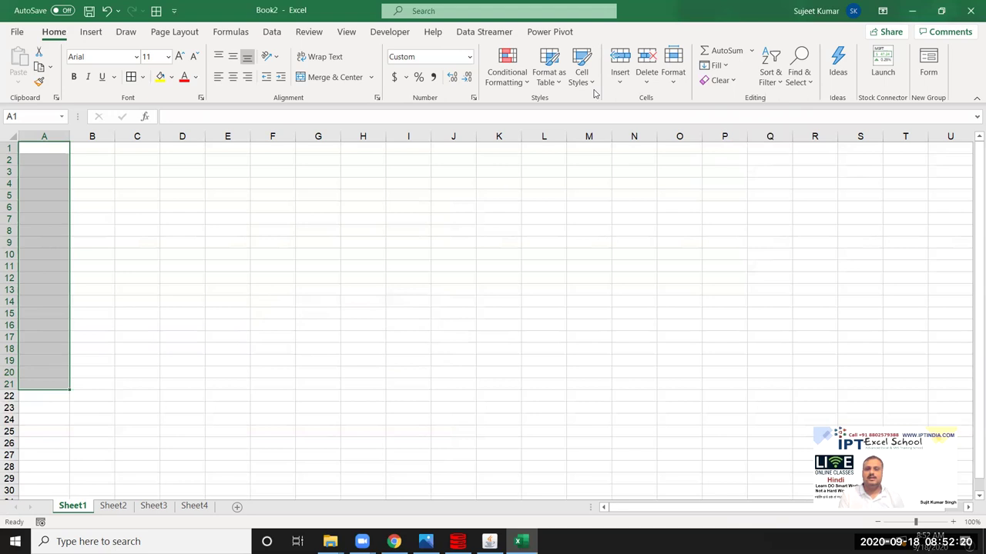
left_click(714, 66)
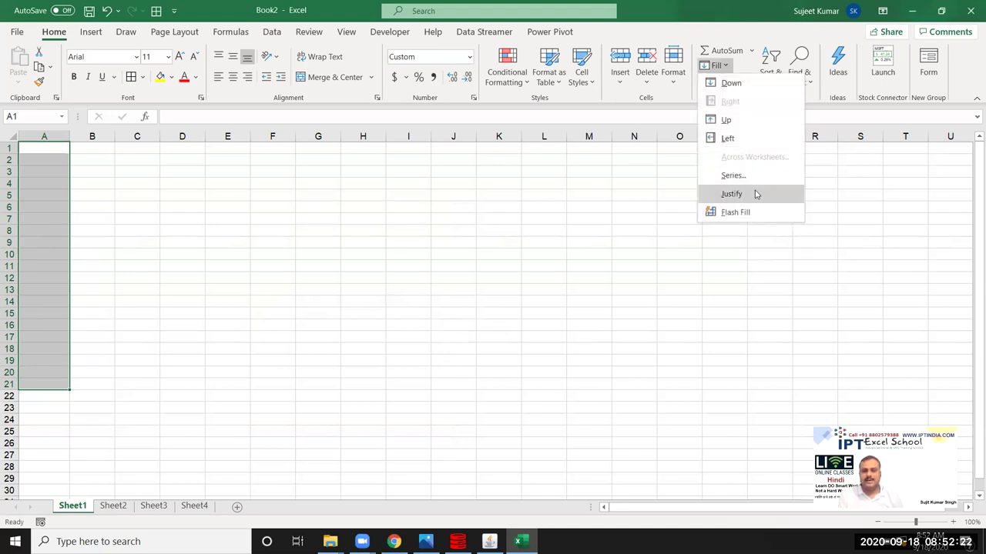
left_click(54, 148)
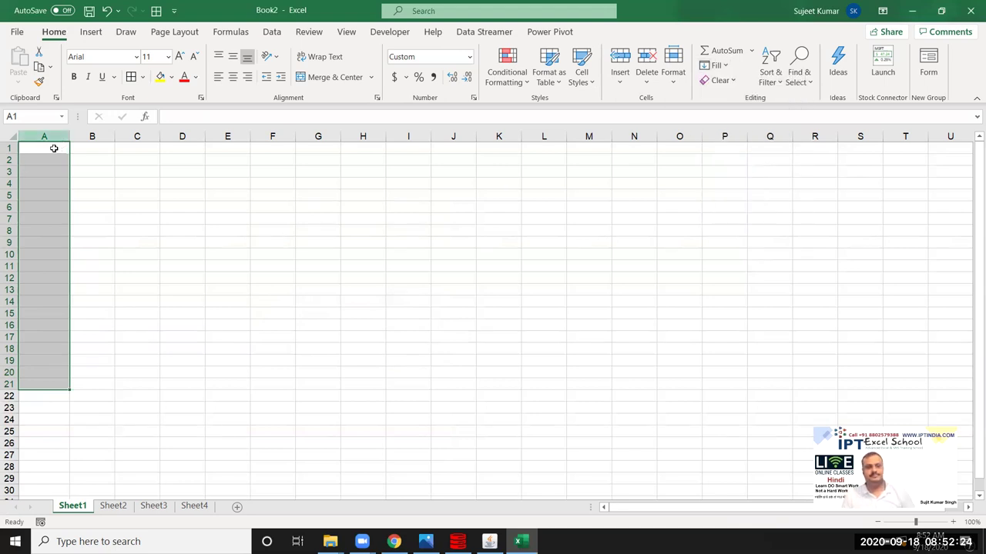
left_click(54, 147)
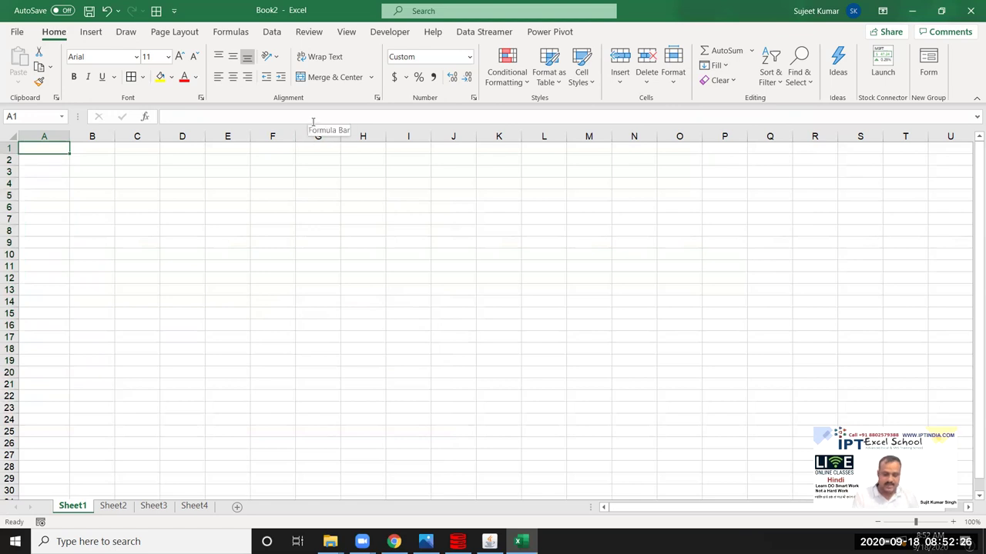
Type a first name in A1 and fill-drag the custom name list down to A23
type("Puja")
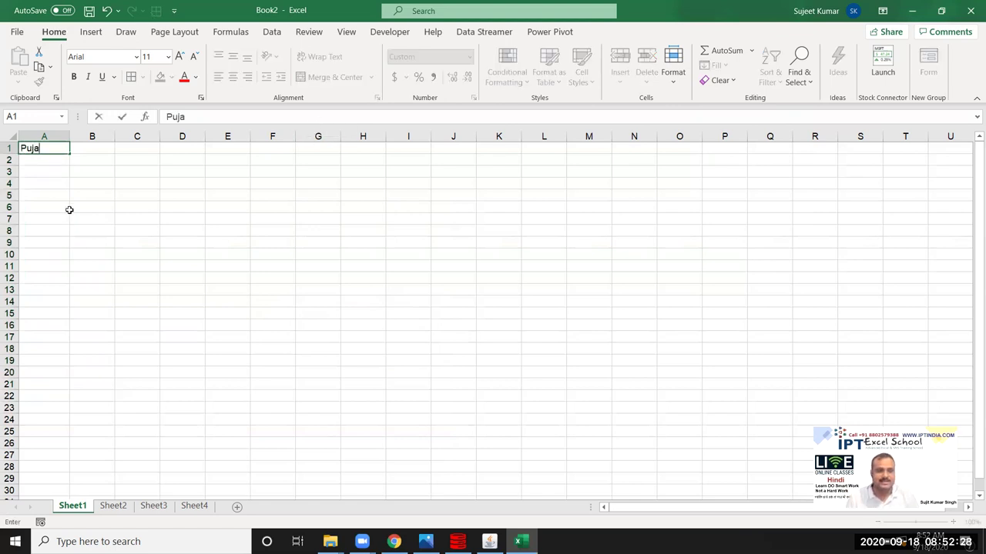
left_click(68, 209)
left_click(68, 154)
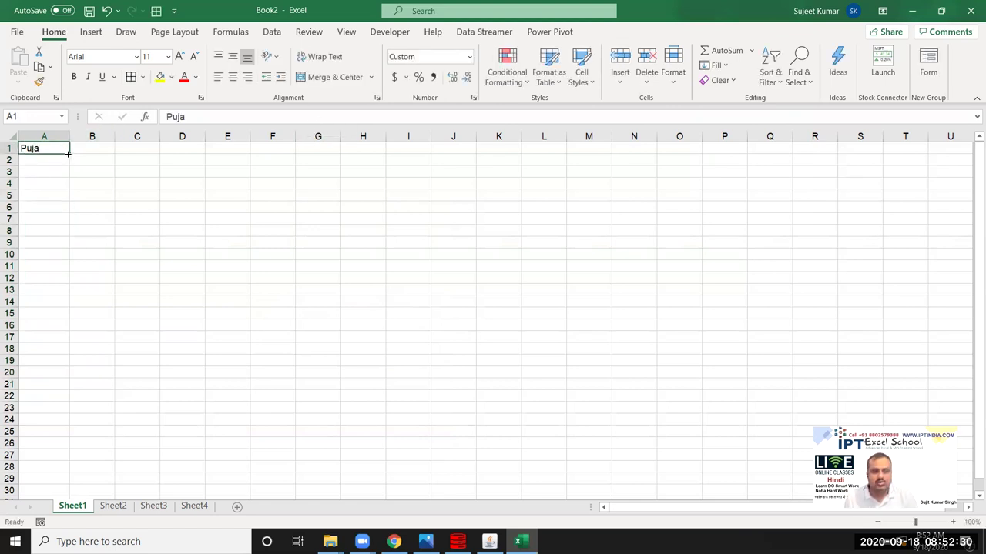
mouse_move(68, 156)
left_mouse_down()
mouse_move(56, 403)
mouse_move(42, 408)
mouse_move(63, 390)
left_mouse_up()
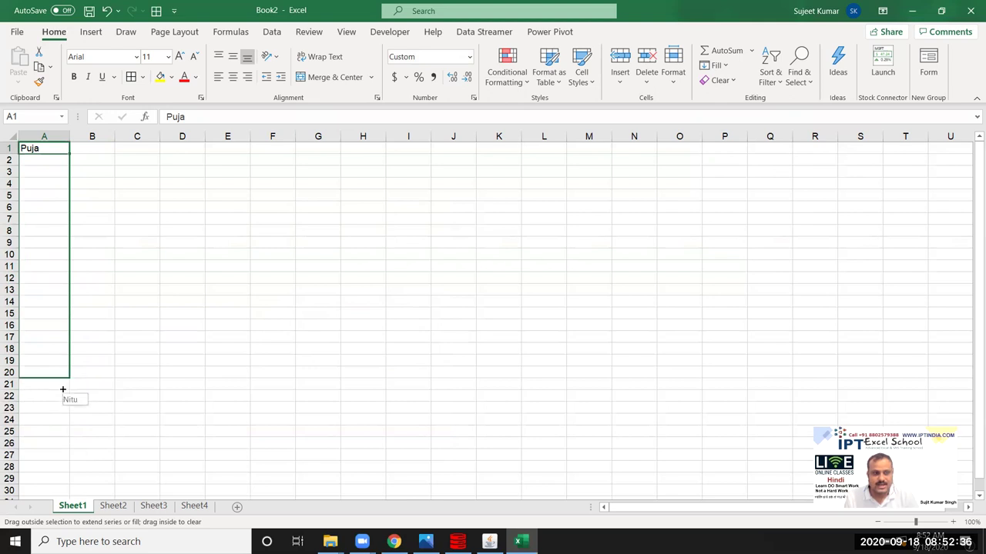
left_click_drag(66, 405, 65, 409)
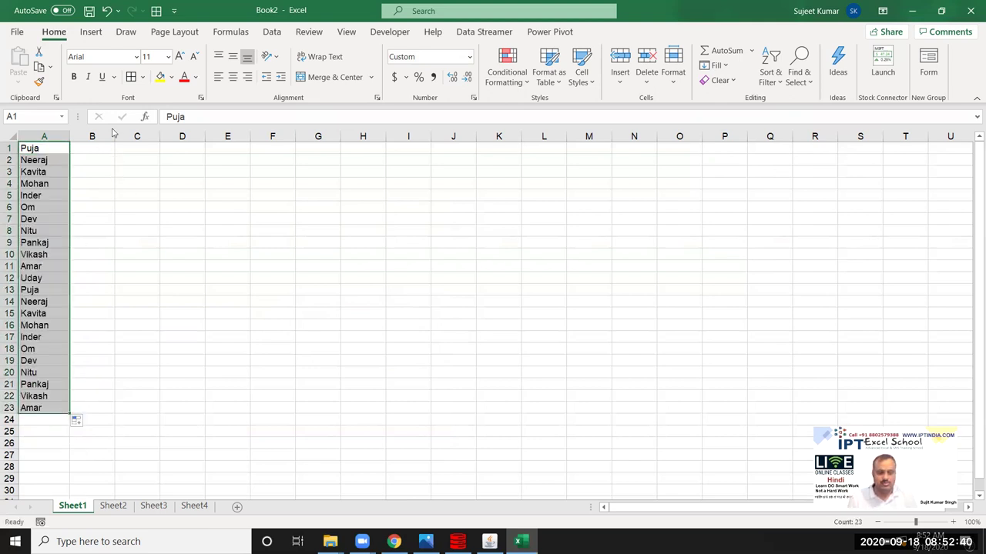
key("Right")
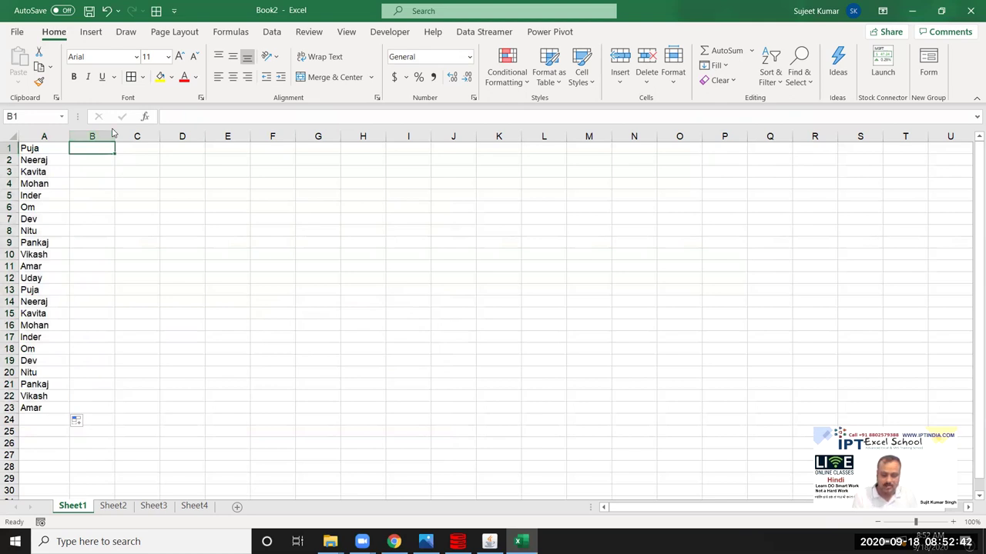
type("Puja,")
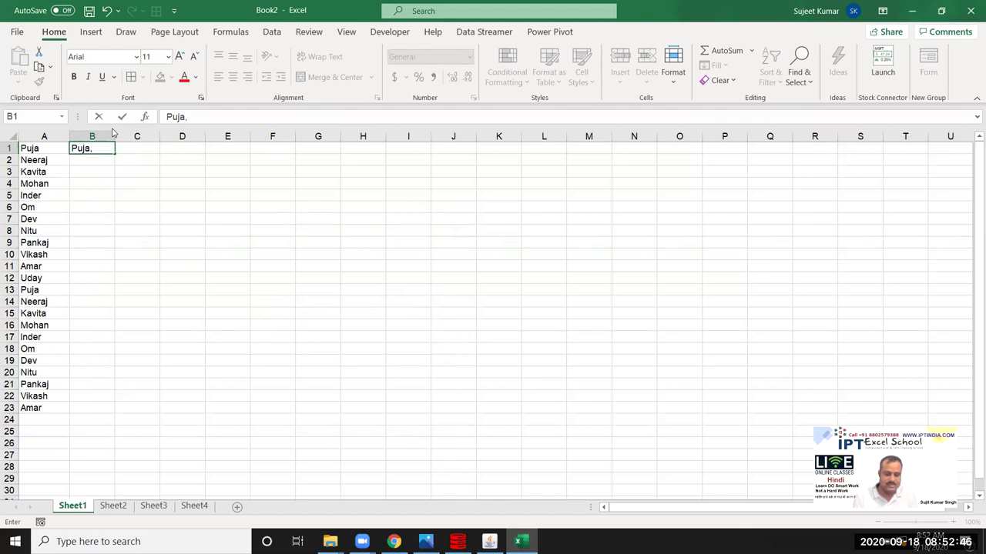
type("Neeraj")
key("Escape")
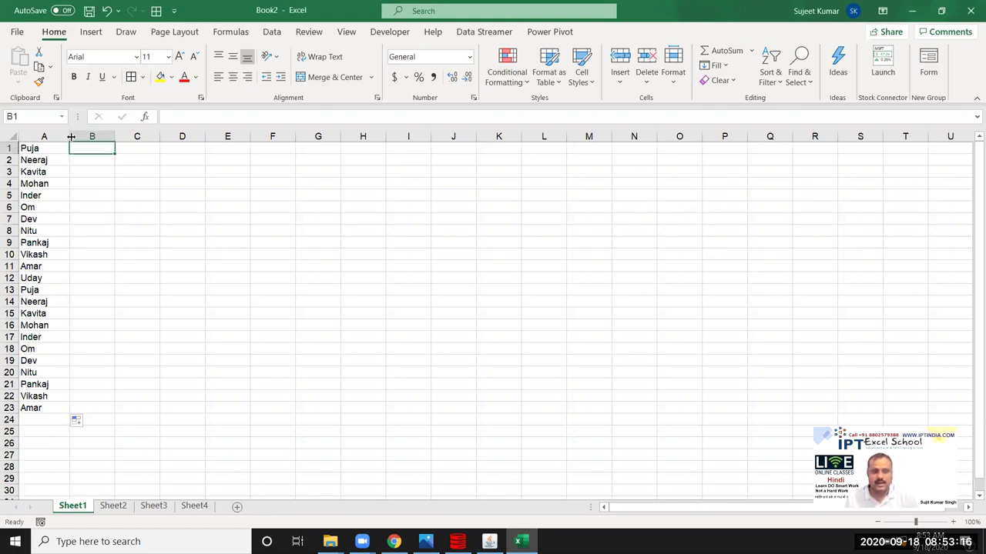
Widen column A to about 99.30 (1000 pixels)
mouse_move(71, 136)
left_mouse_down()
mouse_move(542, 142)
mouse_move(466, 407)
left_mouse_up()
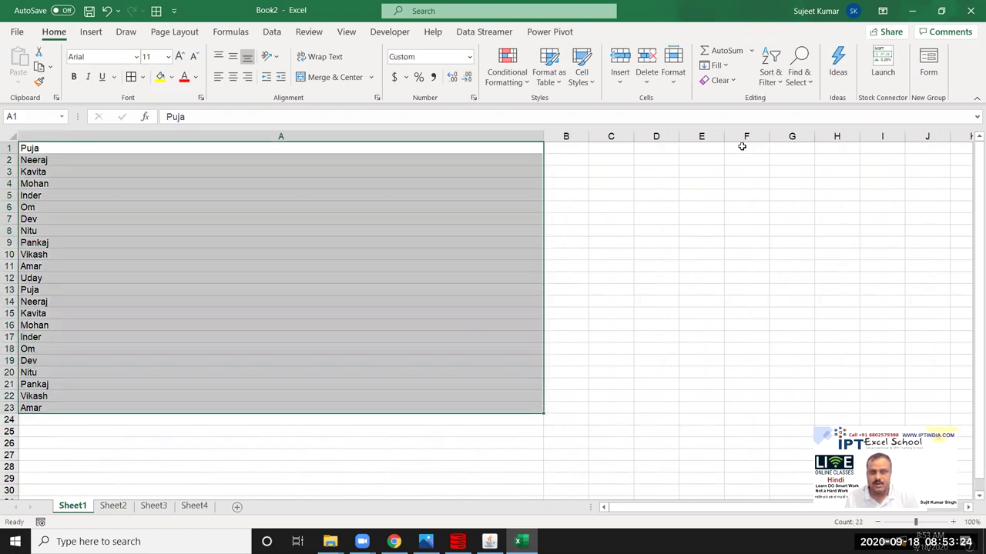
Justify column A's names with Fill > Justify, widening the column until all join in A1
left_click(716, 65)
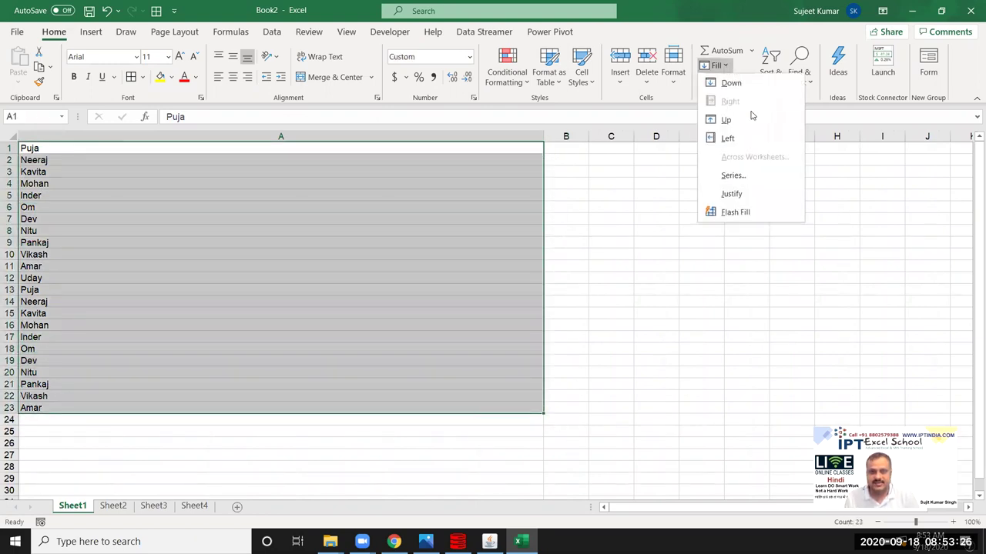
left_click(746, 194)
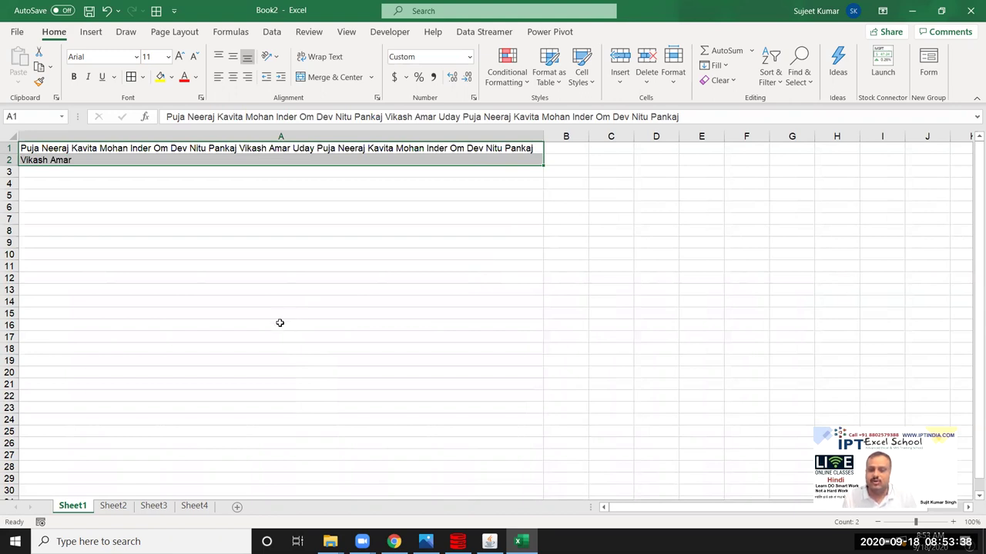
left_click_drag(543, 136, 673, 139)
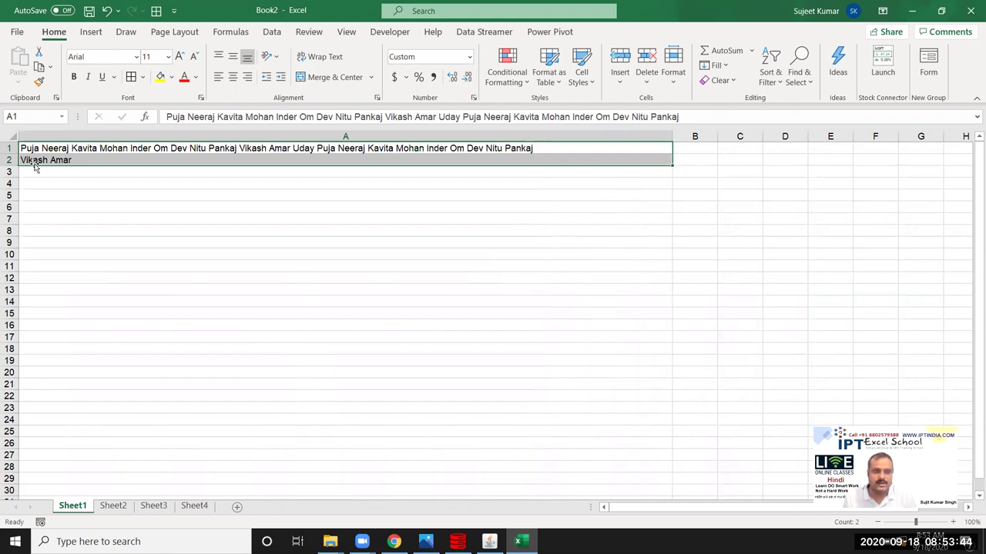
left_click(723, 66)
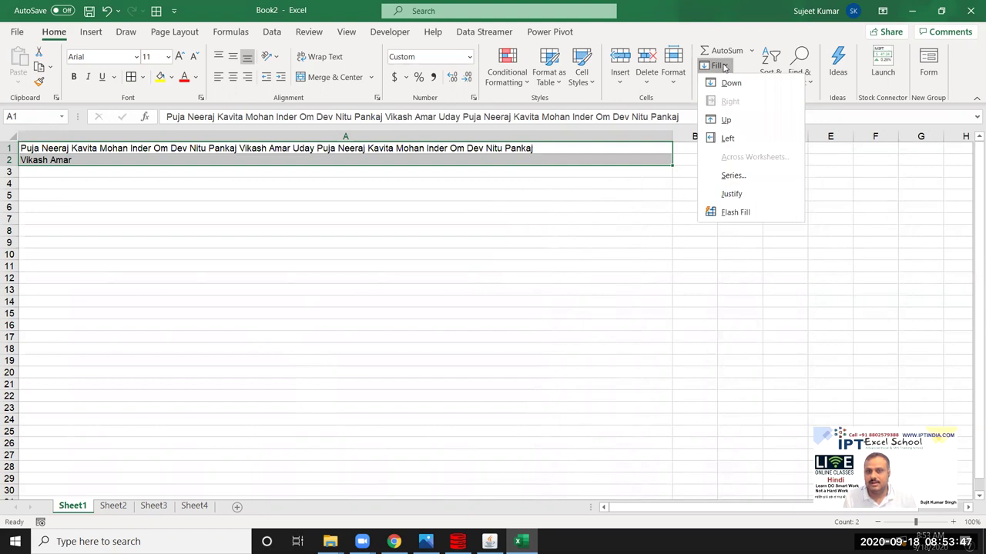
left_click(738, 194)
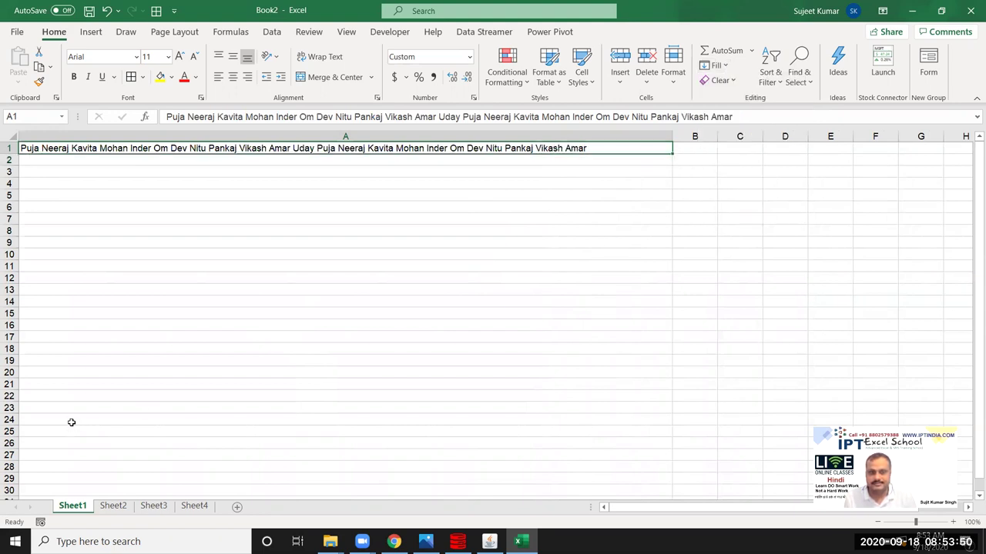
Narrow column A and Justify again to split the names one per row, then autofit
mouse_move(670, 141)
left_mouse_down()
mouse_move(43, 142)
mouse_move(30, 160)
left_mouse_up()
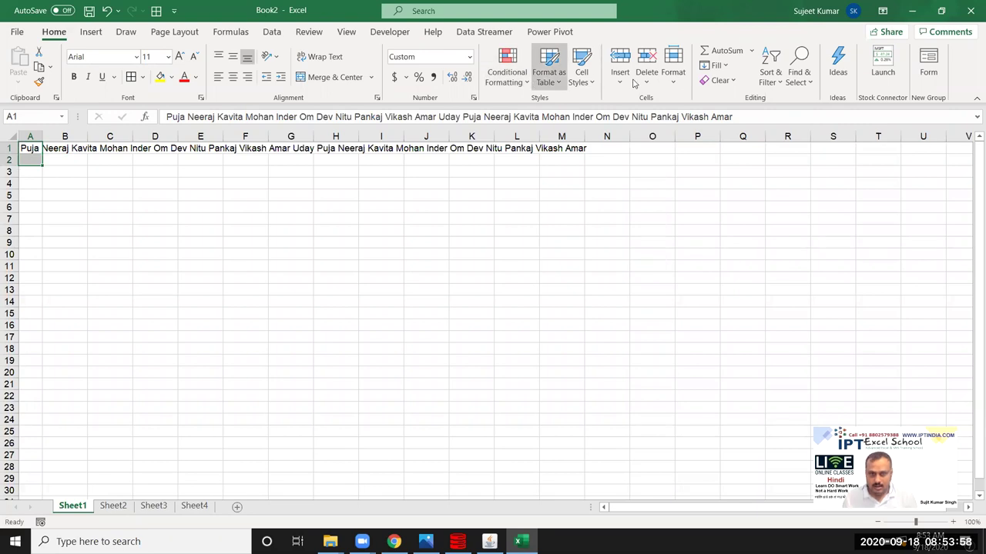
left_click(715, 65)
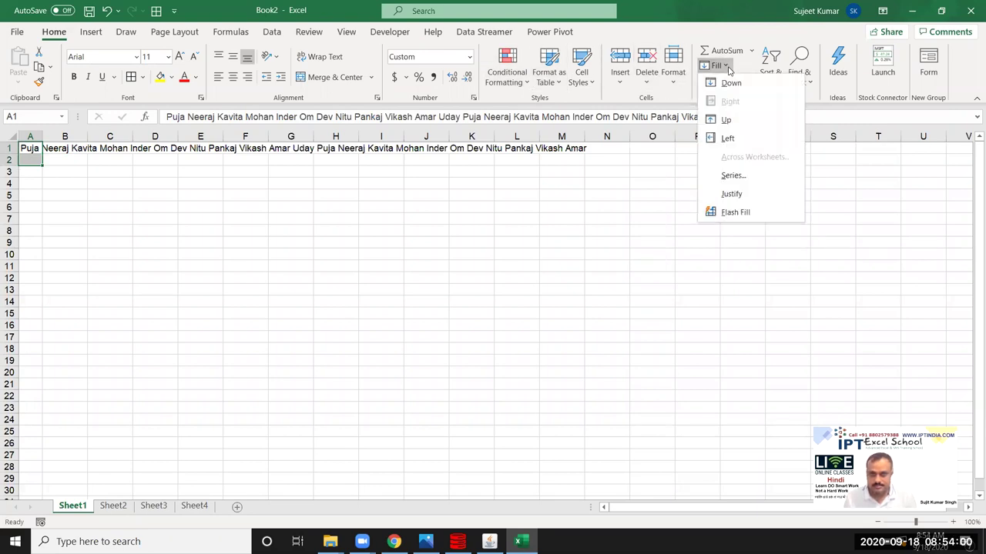
left_click(742, 195)
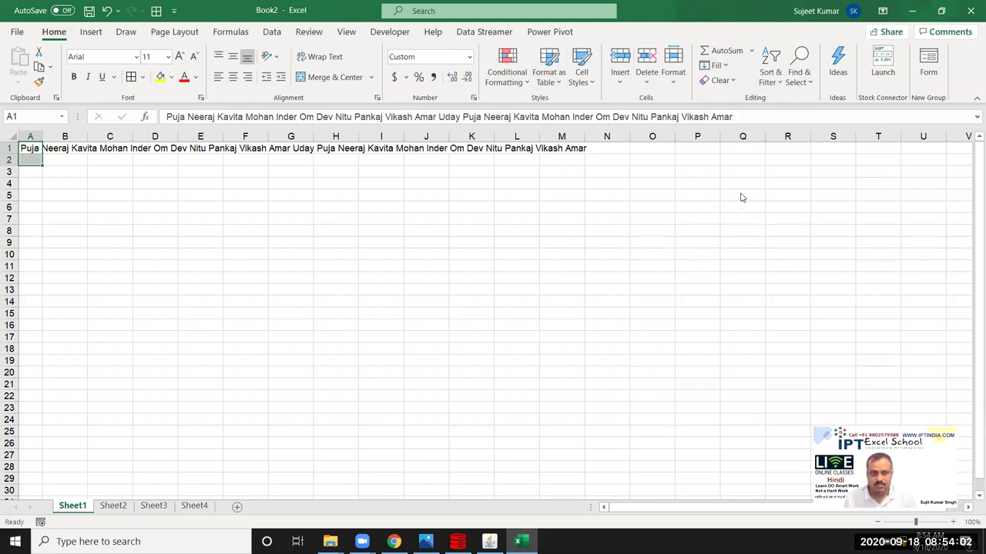
left_click(473, 307)
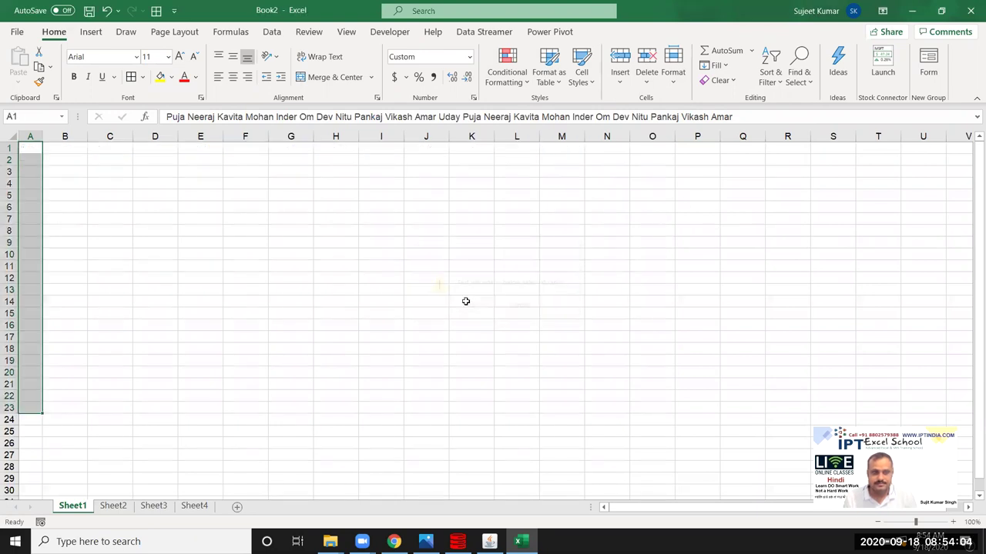
left_click(23, 231)
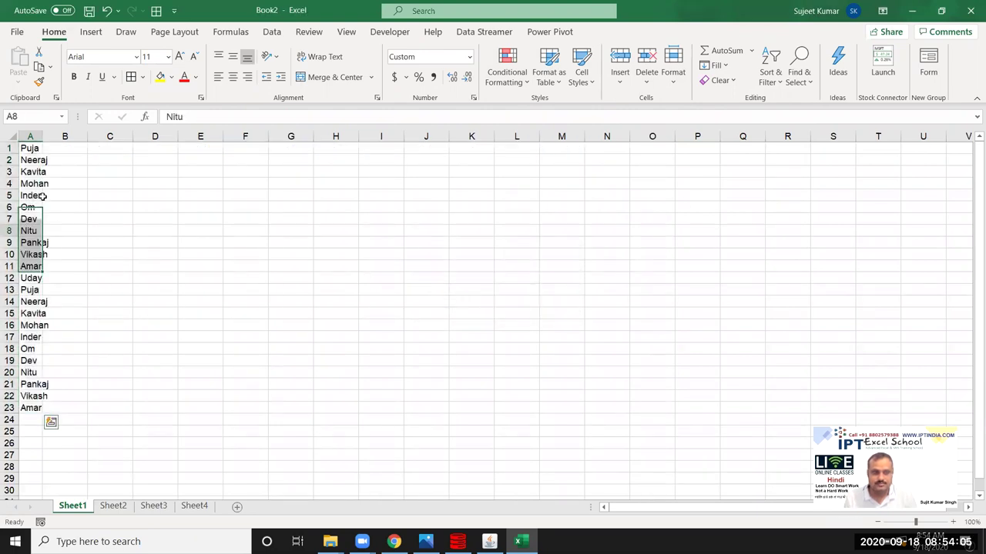
double_click(43, 137)
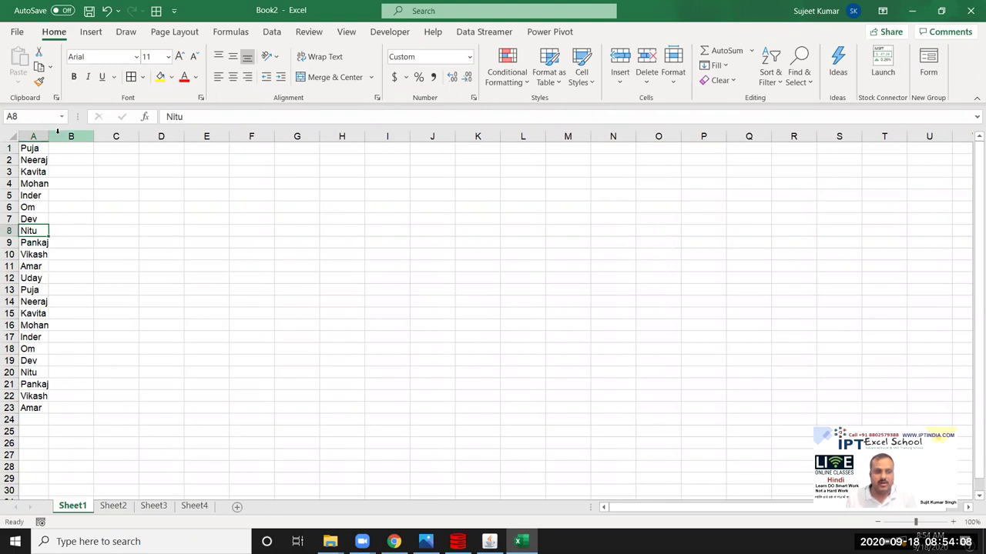
left_click_drag(48, 137, 64, 136)
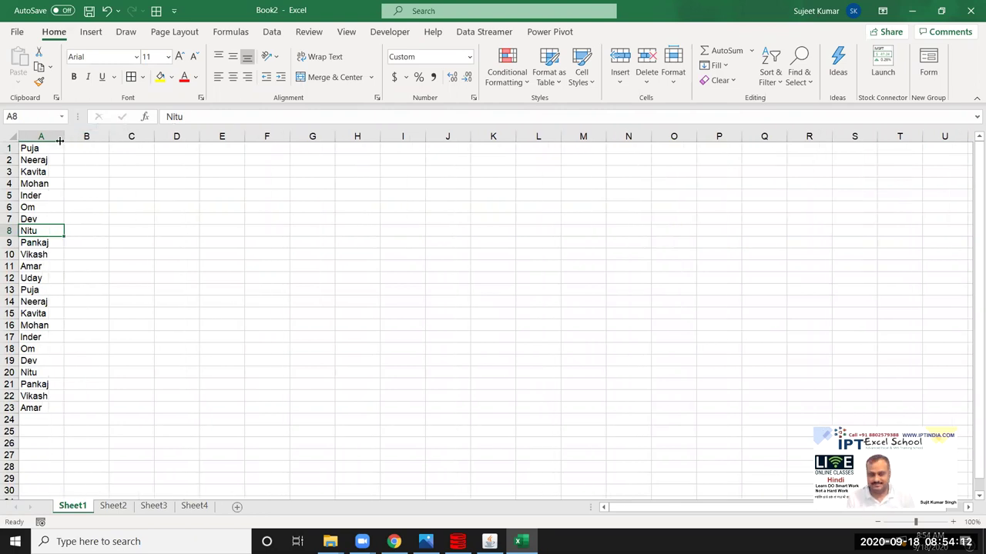
Clear all the names from column A
left_click(720, 66)
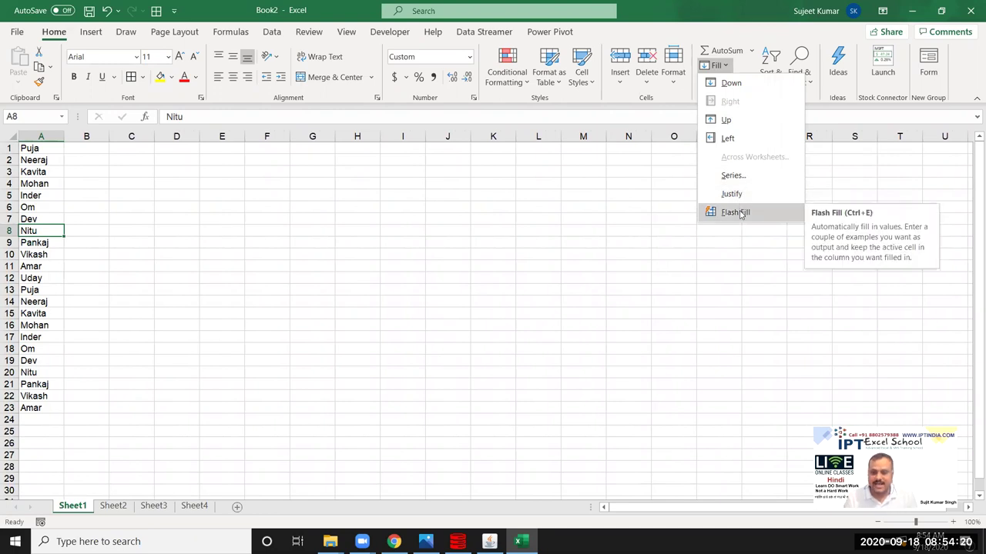
key("Escape")
left_click(34, 135)
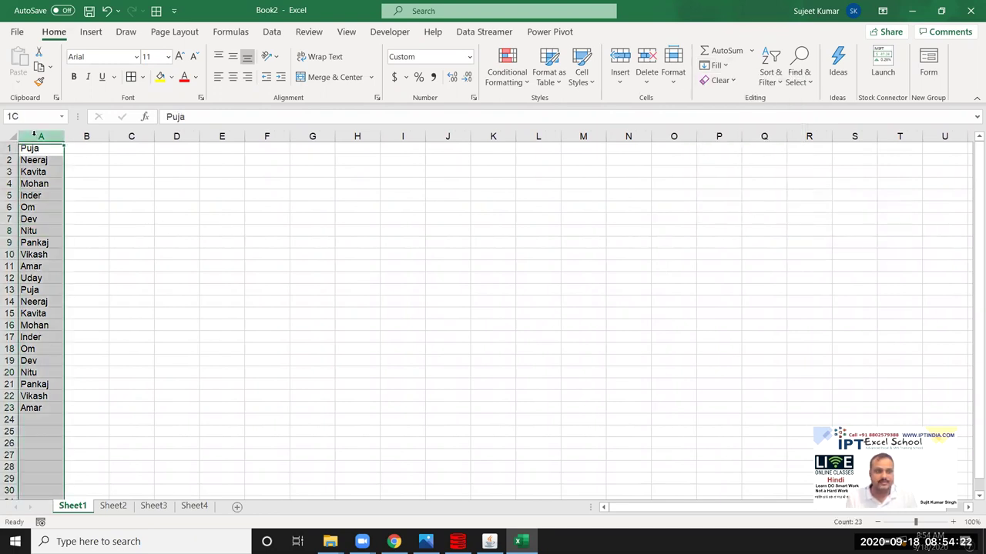
key("Delete")
left_click(51, 150)
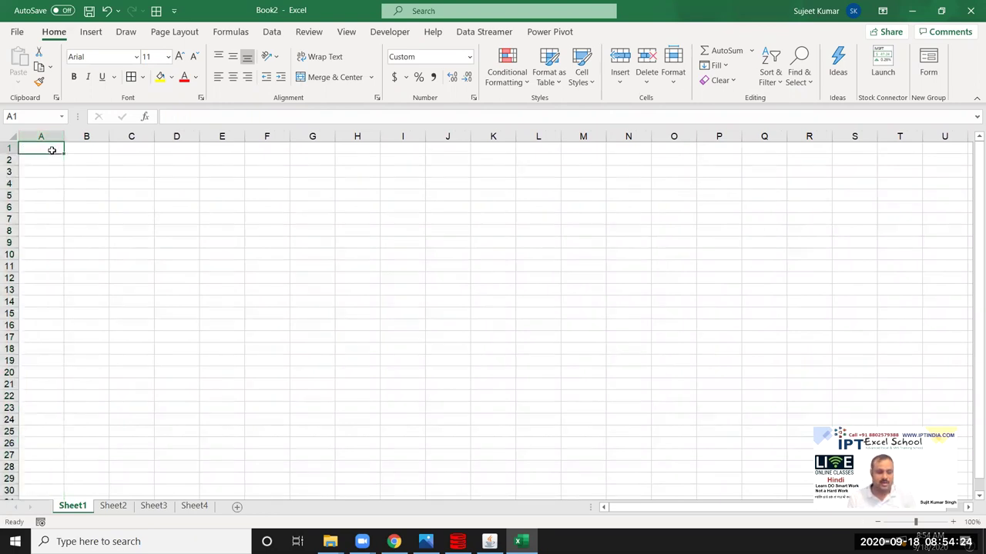
Enter a Name heading in A1 and four people's full names in A2:A5
type("Name")
key("Return")
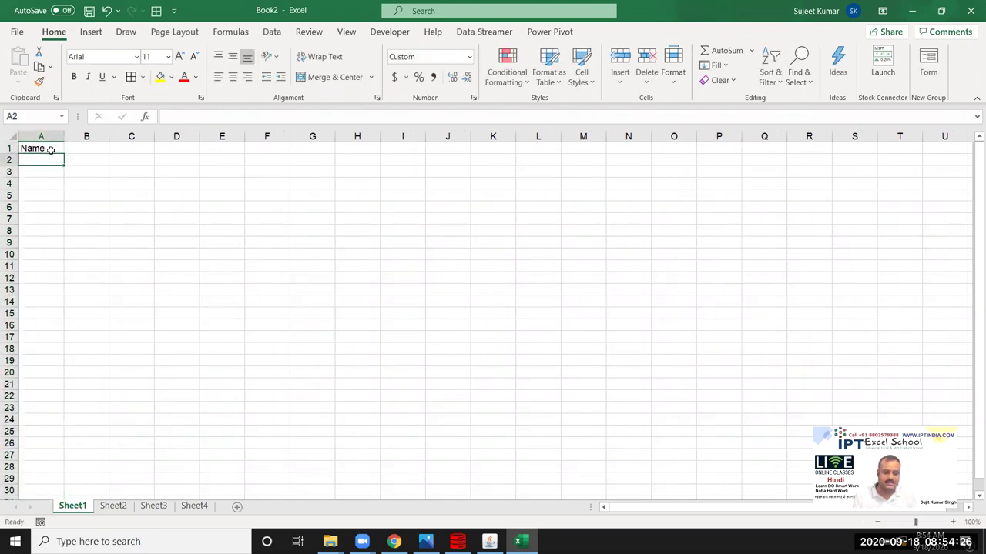
type("P")
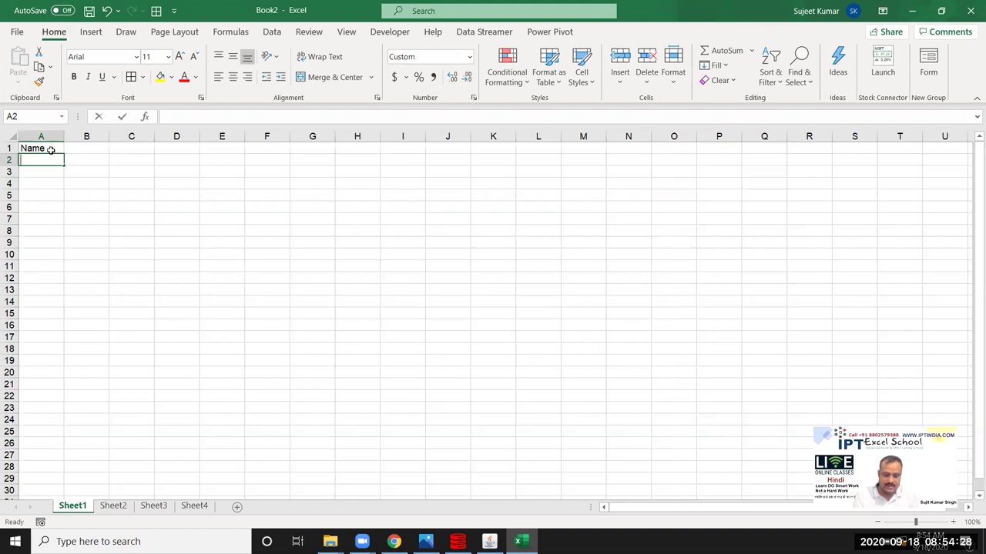
type("uja Singh")
key("Return")
type("Manish Kumar Varma")
key("Return")
type("Mohan Singh")
key("Return")
type("De")
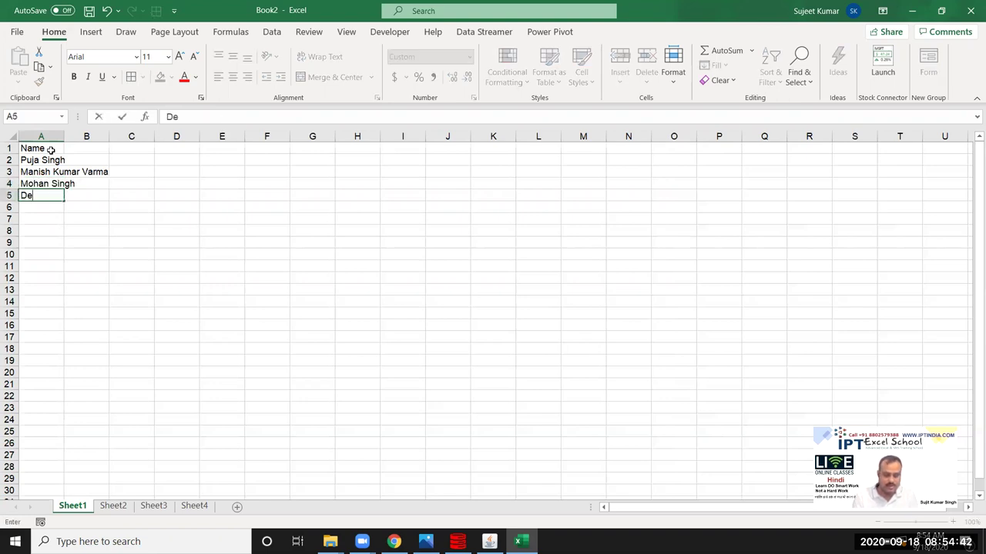
type("v Kumar Singh")
left_click(100, 225)
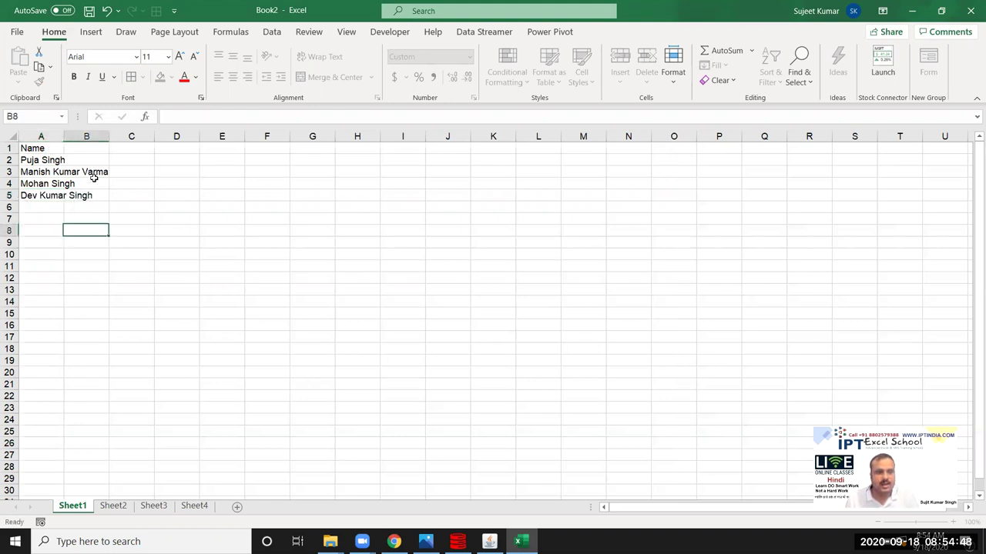
Autofit column A and add headings F in B1 and L in C1
double_click(64, 137)
left_click(127, 161)
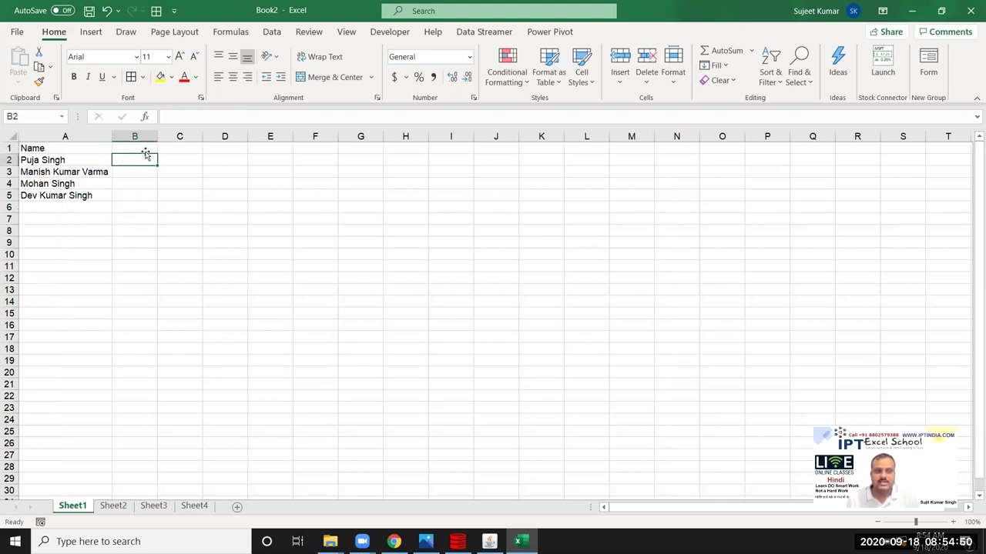
left_click(165, 148)
left_click(140, 149)
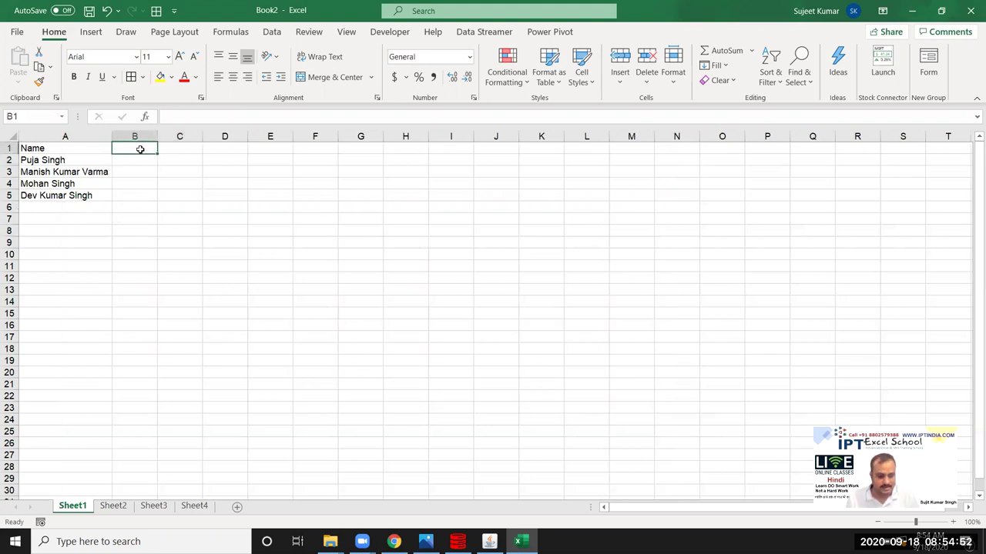
type("F")
key("Tab")
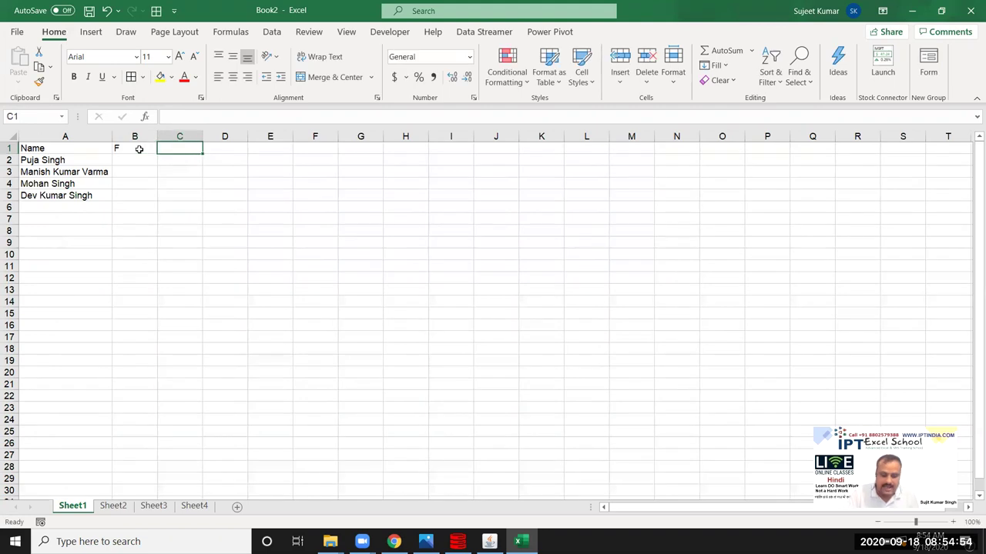
type("L")
key("Return")
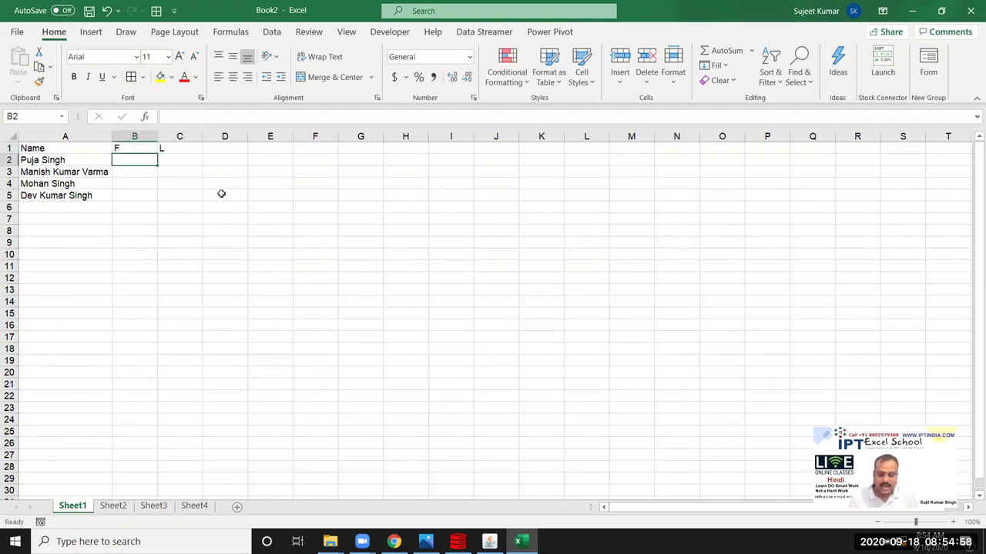
Discard the =LEFT formula and type the first person's first name in B2
type("=")
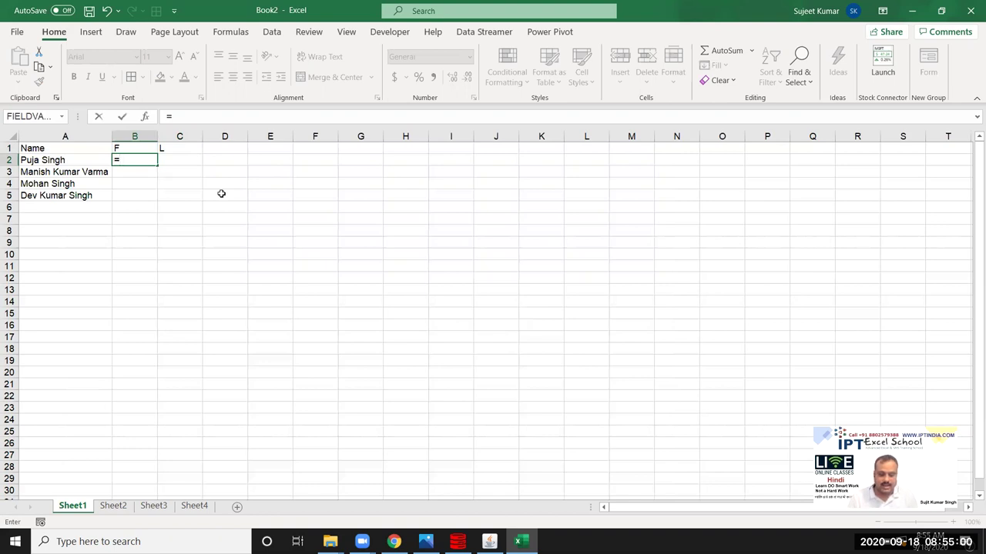
type("left")
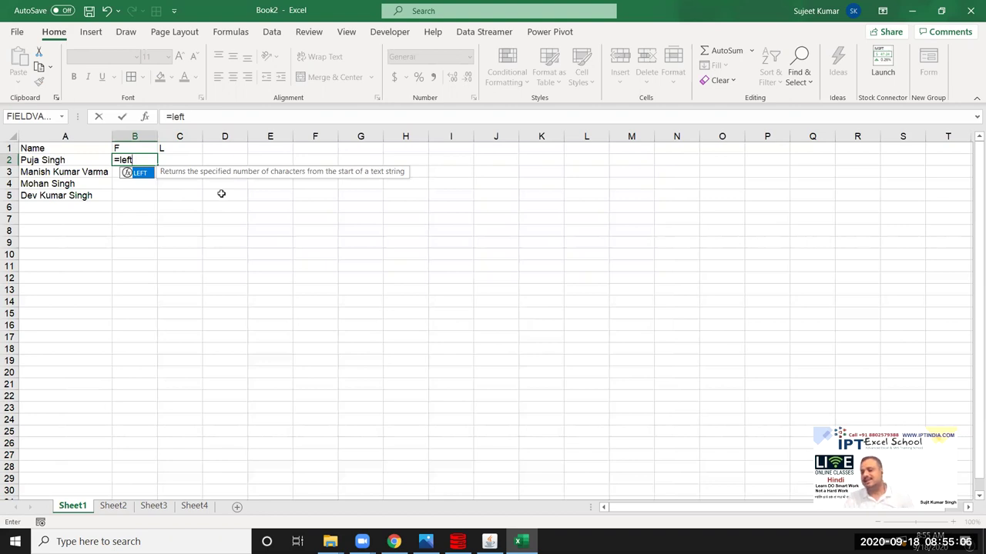
key("Escape")
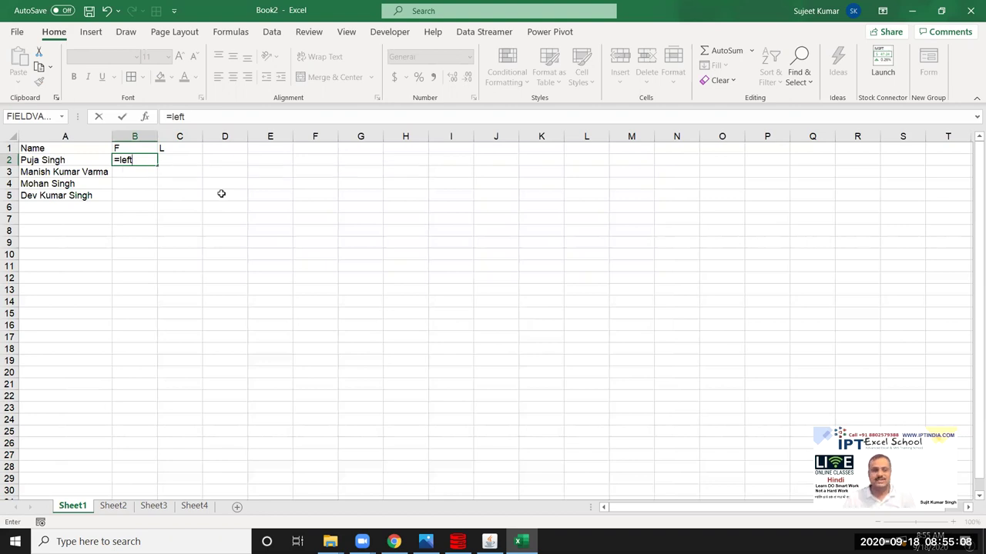
key("Escape")
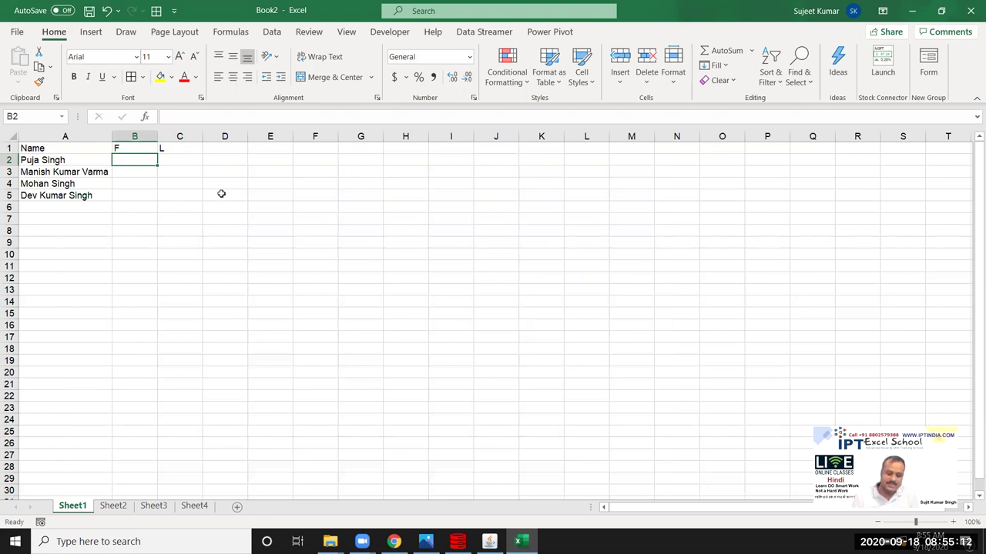
type("Puja")
key("Return")
key("Up")
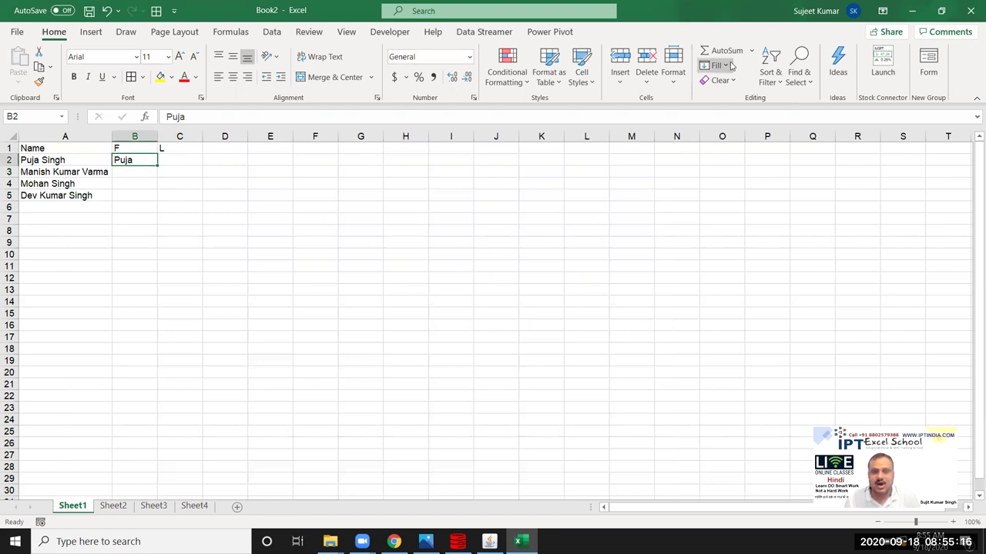
Flash Fill the remaining first names into B3:B5 and check the results
left_click(715, 65)
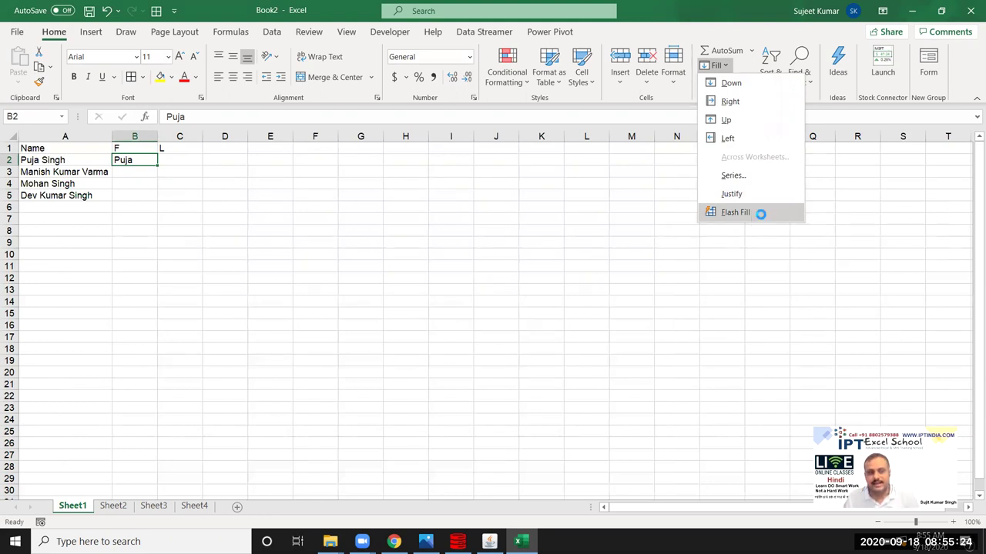
left_click(761, 219)
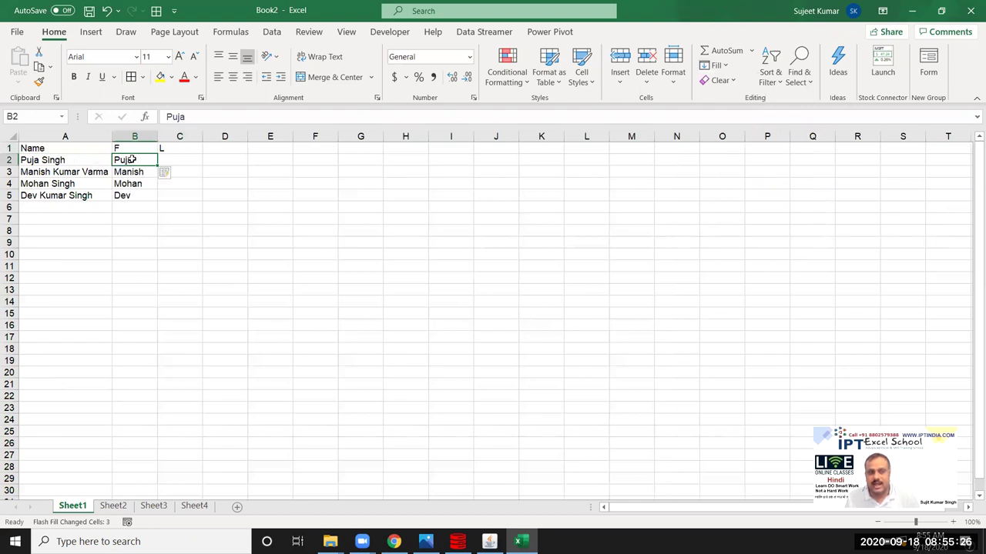
left_click(132, 172)
left_click(133, 185)
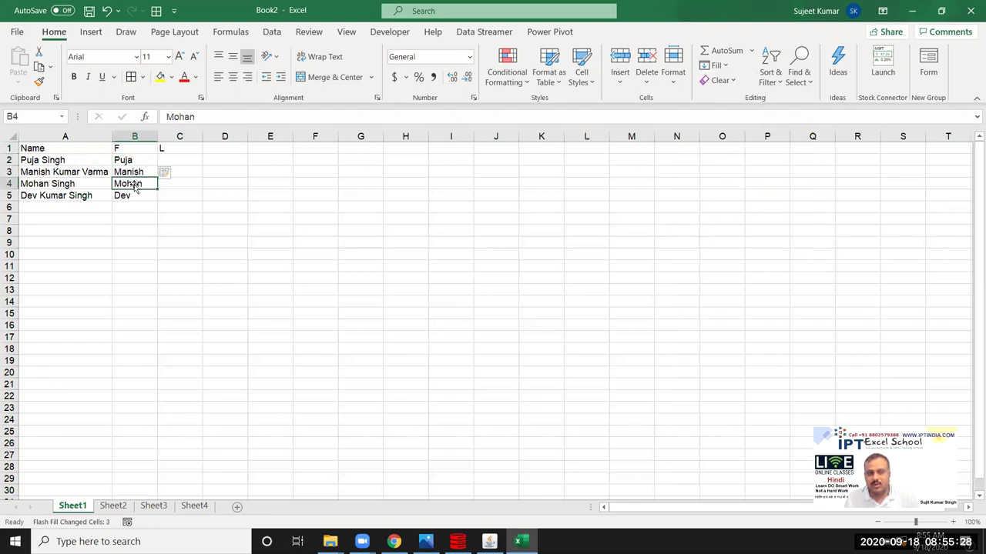
left_click(134, 197)
left_click_drag(134, 197, 123, 160)
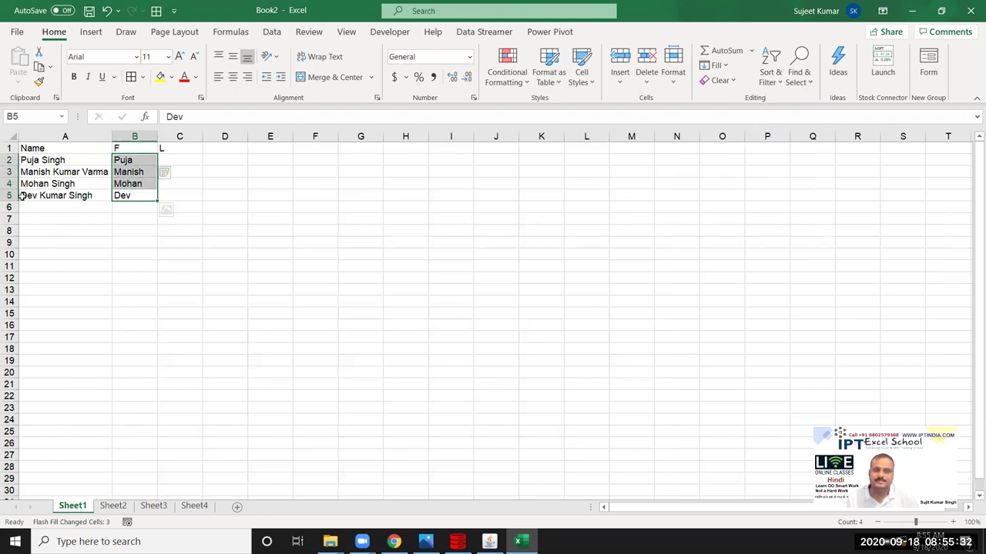
Enter Singh in C2 and Flash Fill C2:C5 with the surnames Singh, Varma, Singh, Singh
left_click(178, 161)
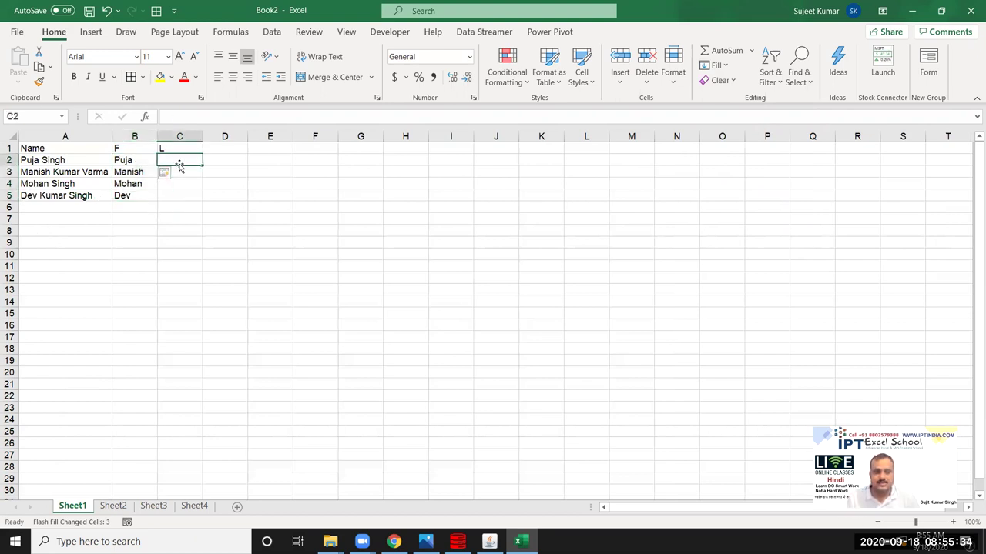
type("Sn")
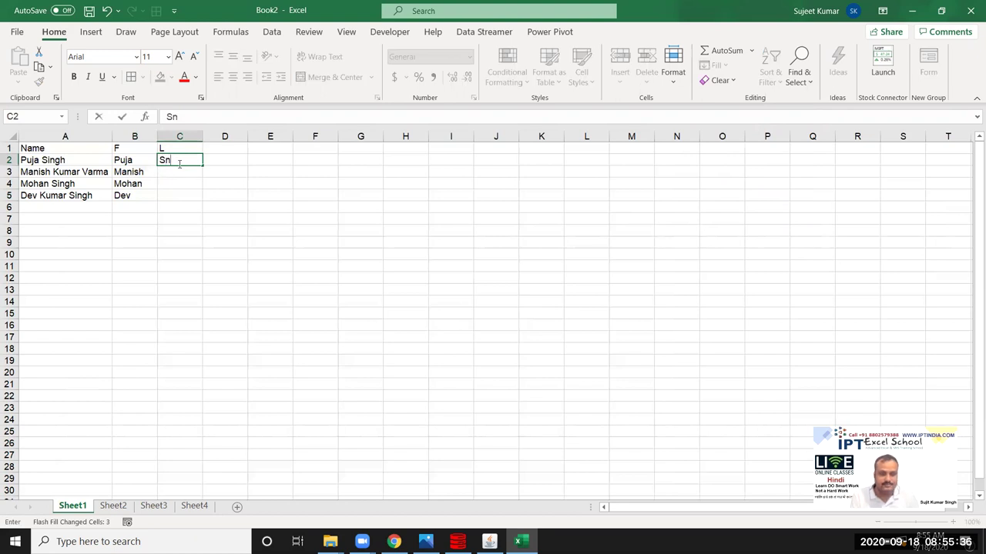
type("ingh")
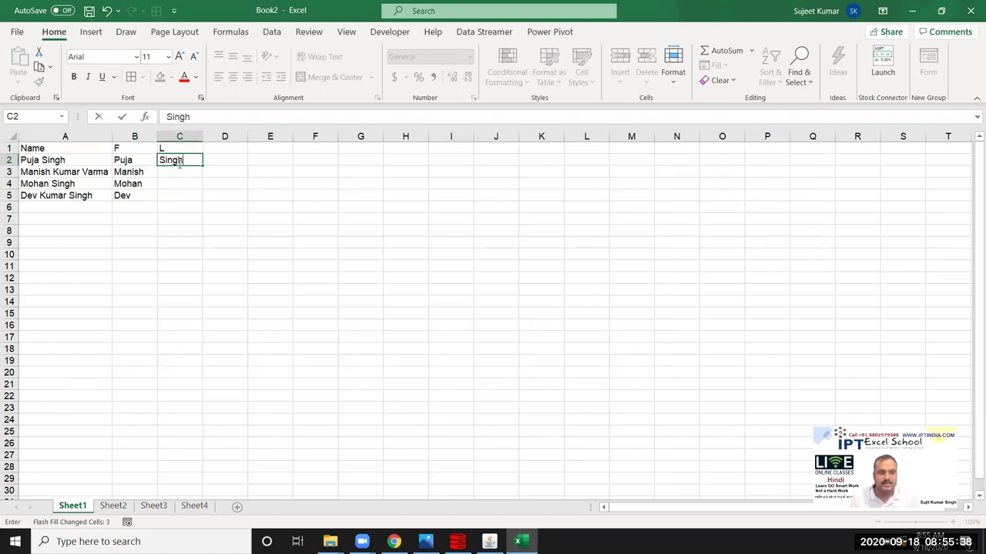
key("Return")
left_click_drag(189, 160, 191, 194)
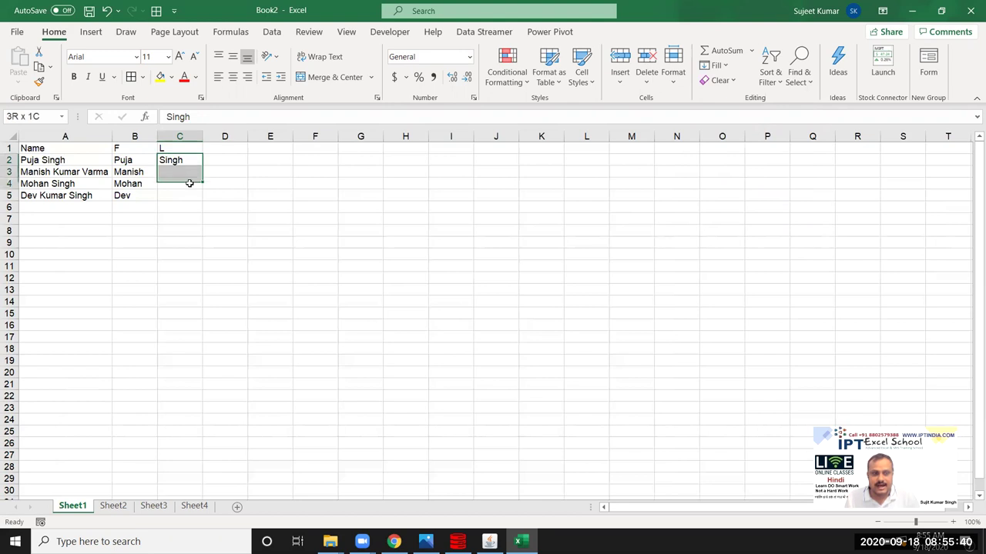
left_click(714, 65)
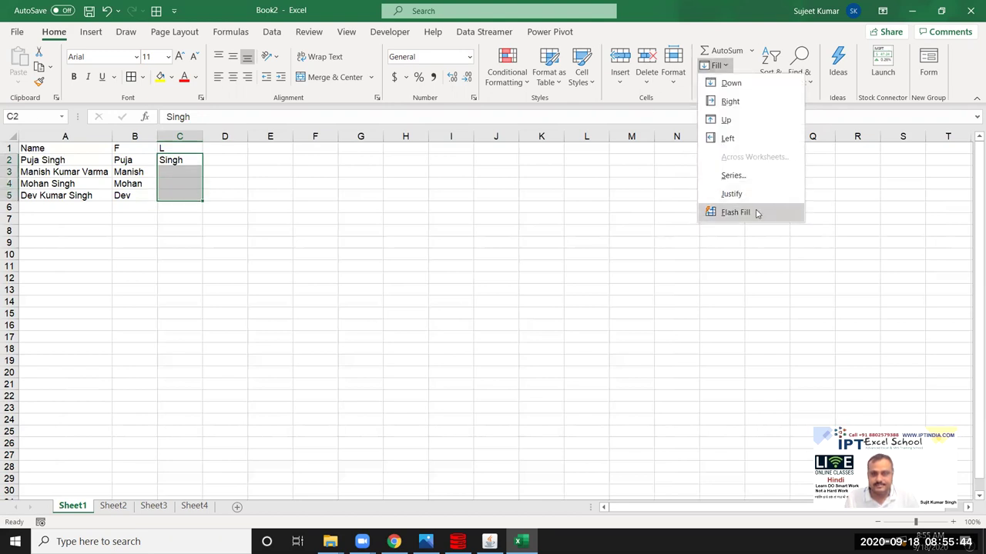
left_click(759, 213)
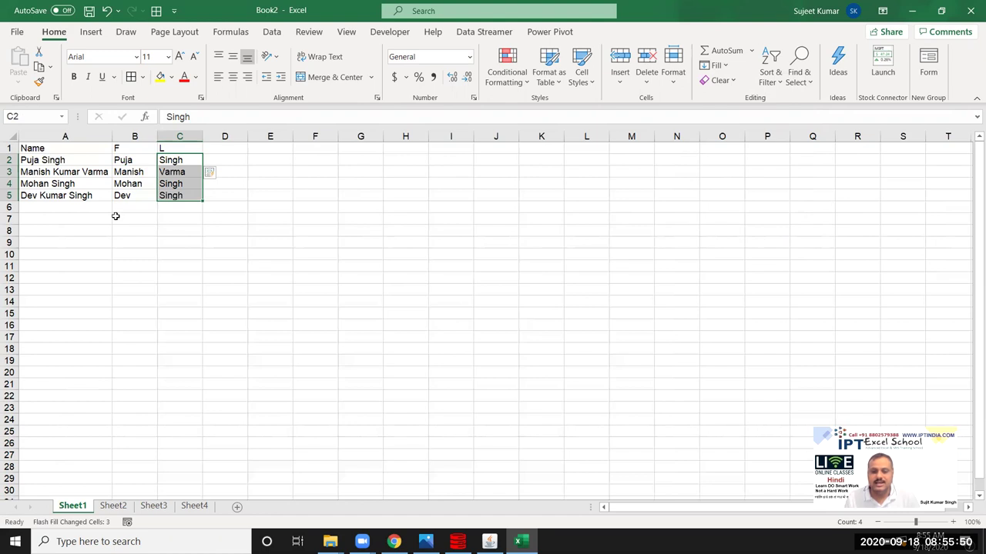
left_click(133, 160)
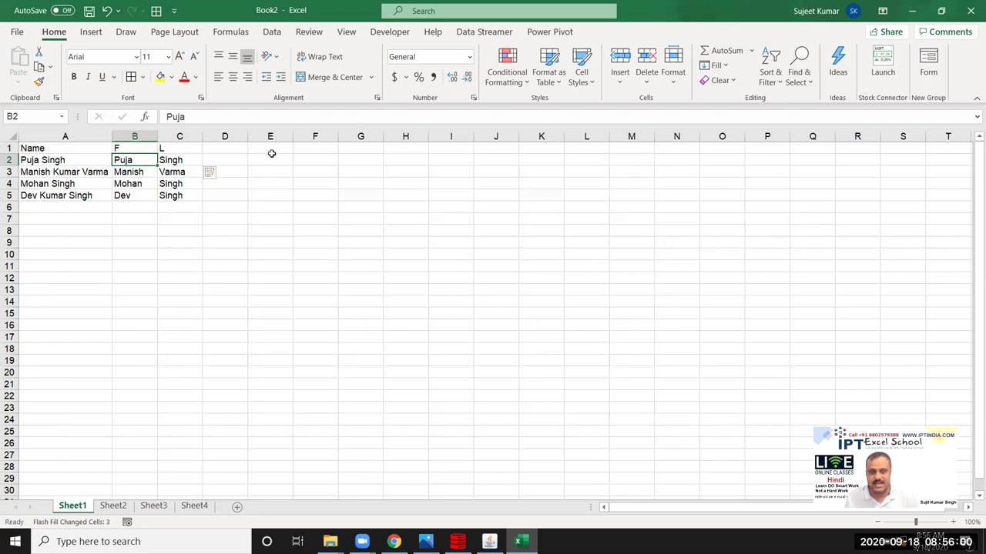
Enter the heading Date in F1, 1-Jul in F2, and the formula =F2+20 in F3
left_click(323, 155)
left_click(324, 148)
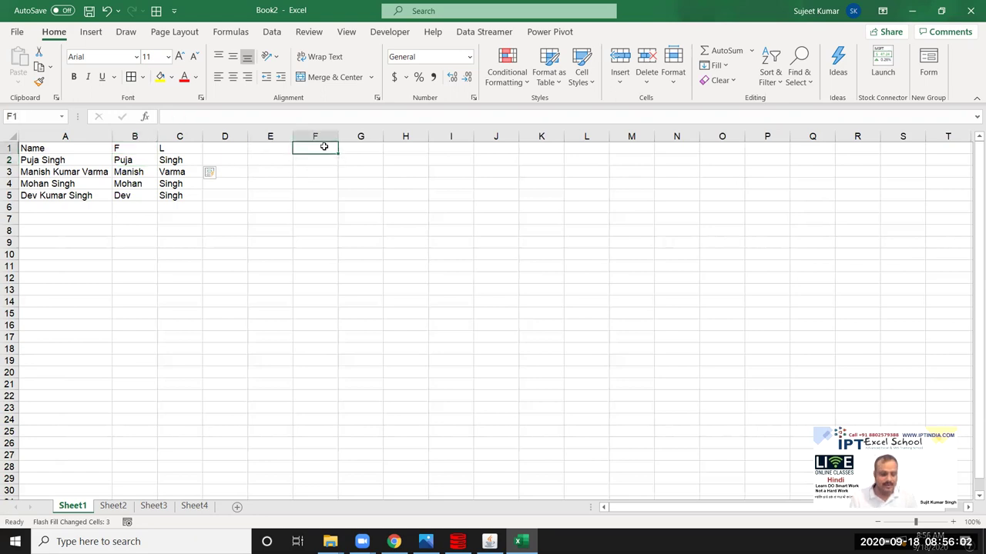
type("DAte")
key("Return")
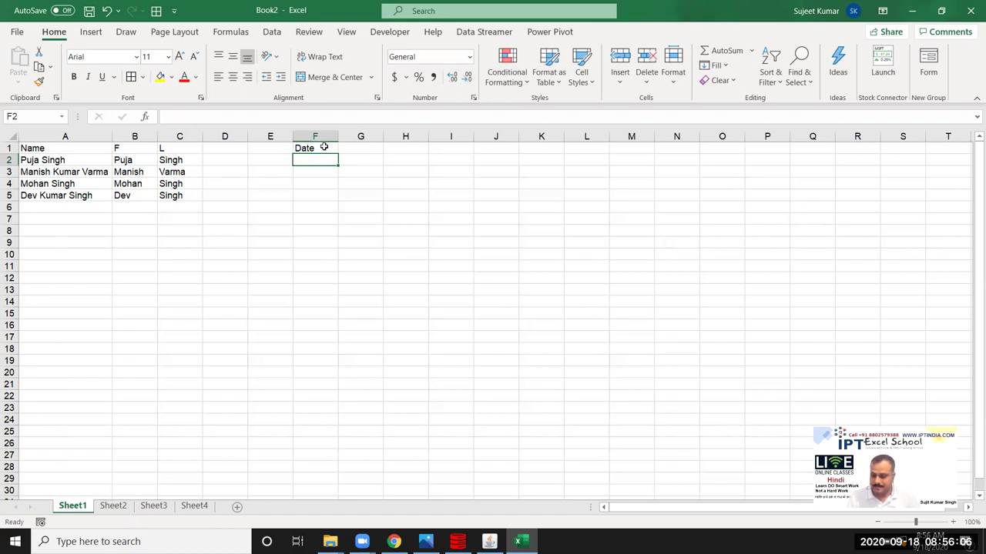
type("1-7")
key("Return")
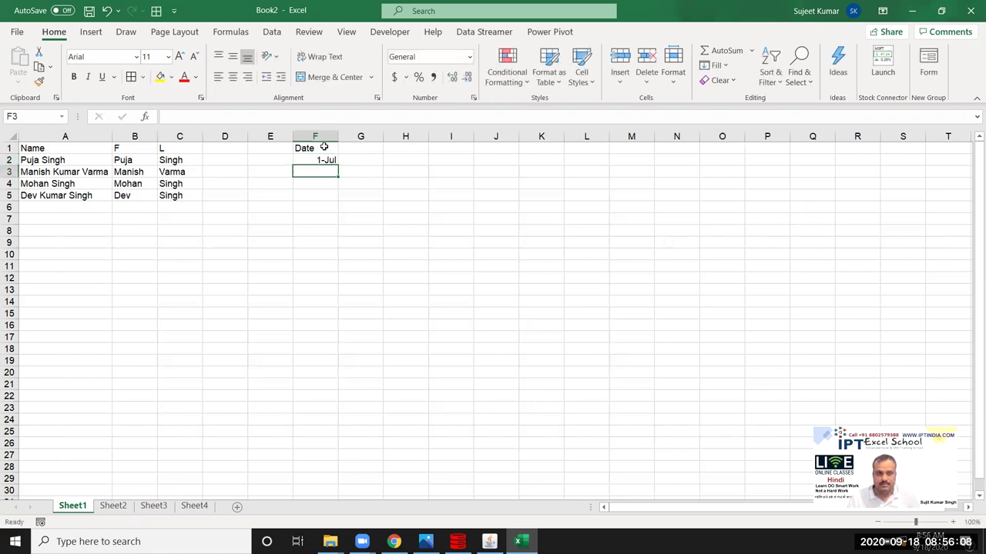
type("=F2+")
key("Return")
Copy the date formula down to F9, then Flash Fill month names Jul through Nov into G2:G9
left_click_drag(317, 171, 317, 241)
left_click(423, 209)
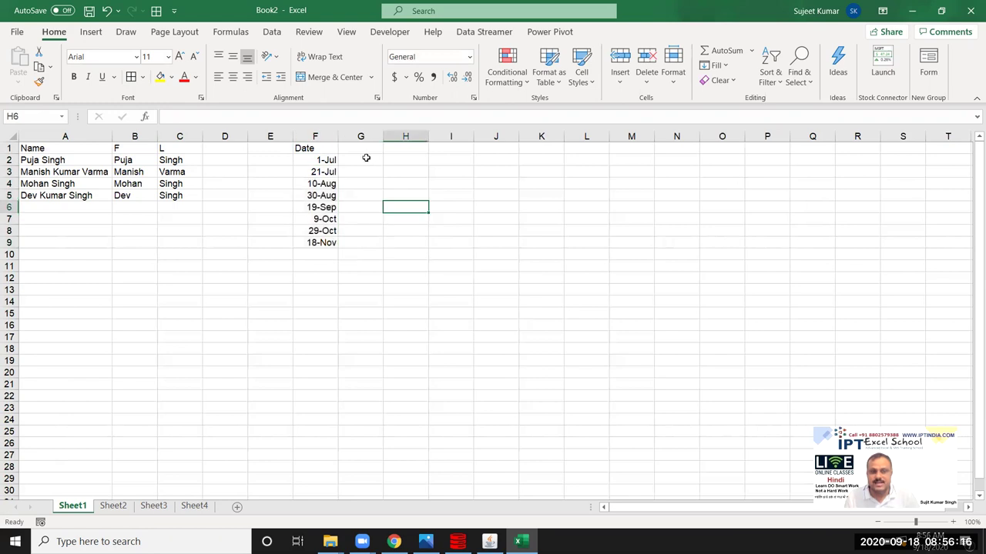
left_click(365, 158)
type("Ju")
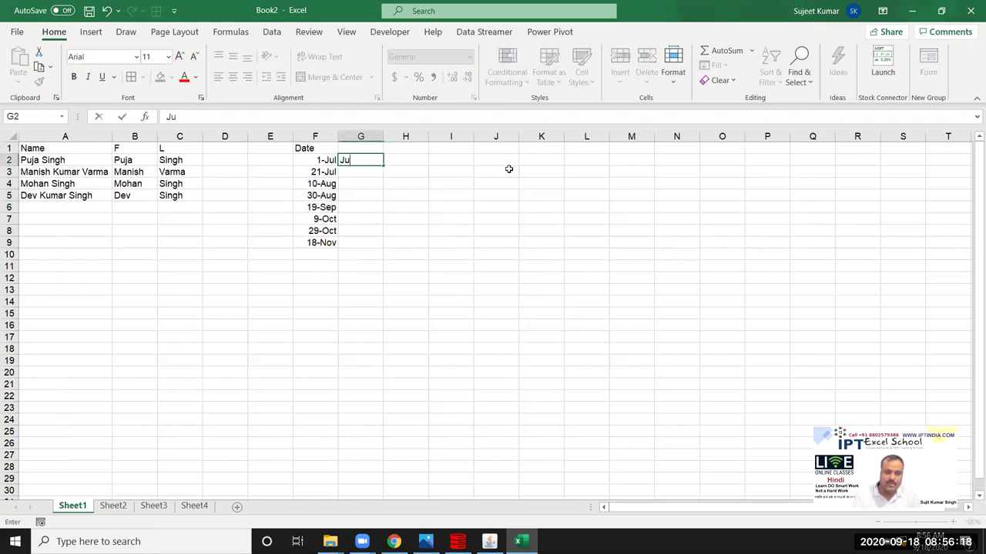
key("Return")
key("Up")
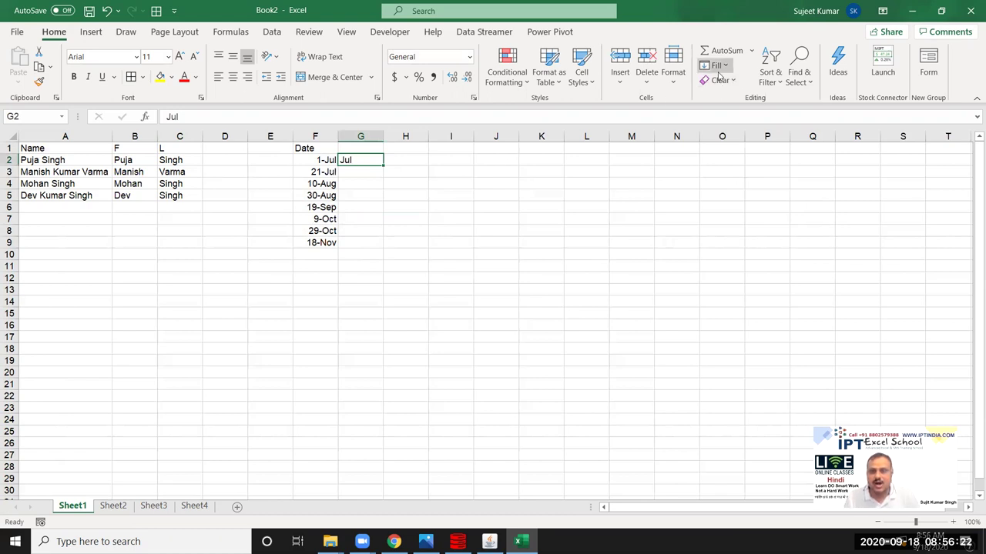
left_click(715, 65)
left_click(734, 212)
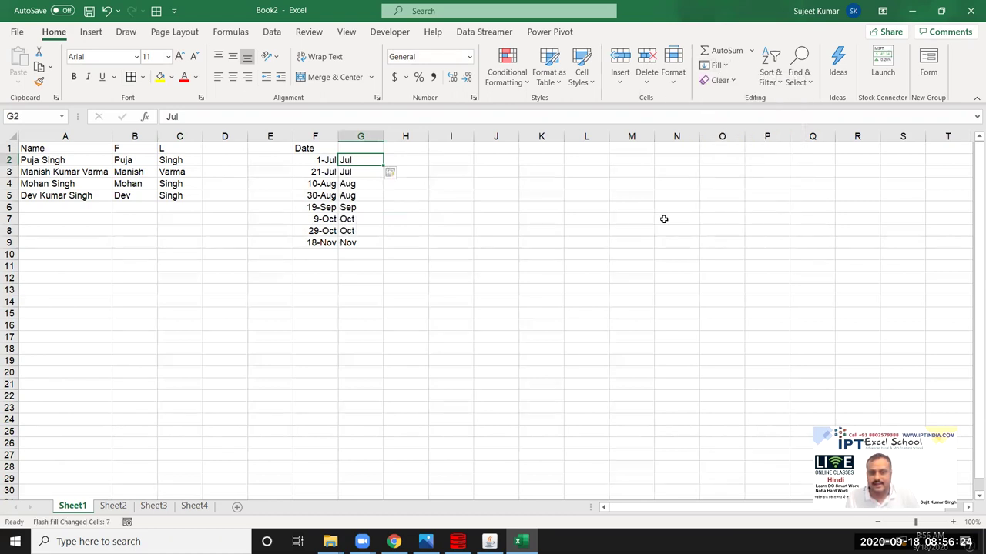
left_click_drag(466, 171, 466, 164)
Enter 1236, 8521, 3254 and 6325 in I2:I5
left_click(465, 160)
type("1236")
key("Return")
type("8521")
key("Return")
type("325")
key("Return")
type("142")
key("Return")
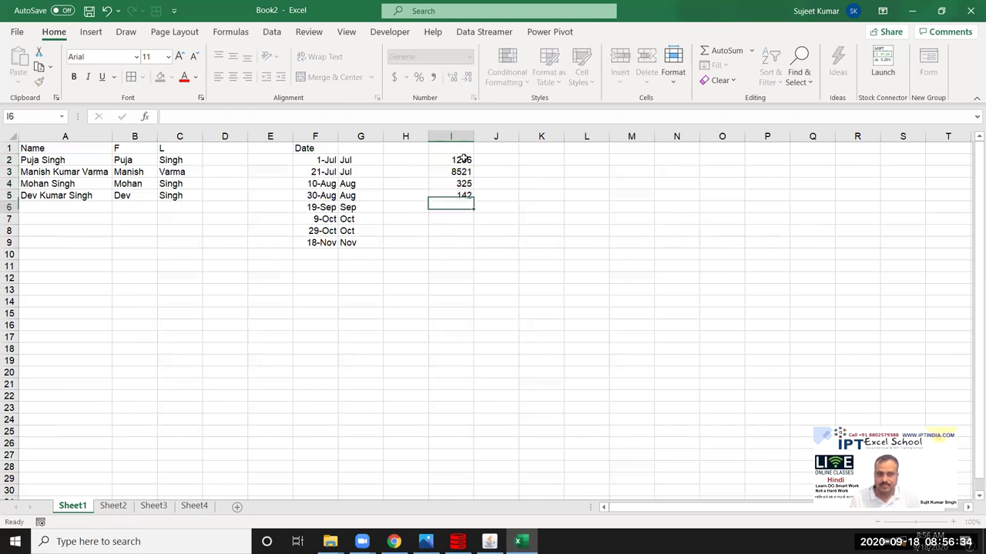
key("Up")
key("Up")
type("3254")
key("Return")
type("6325")
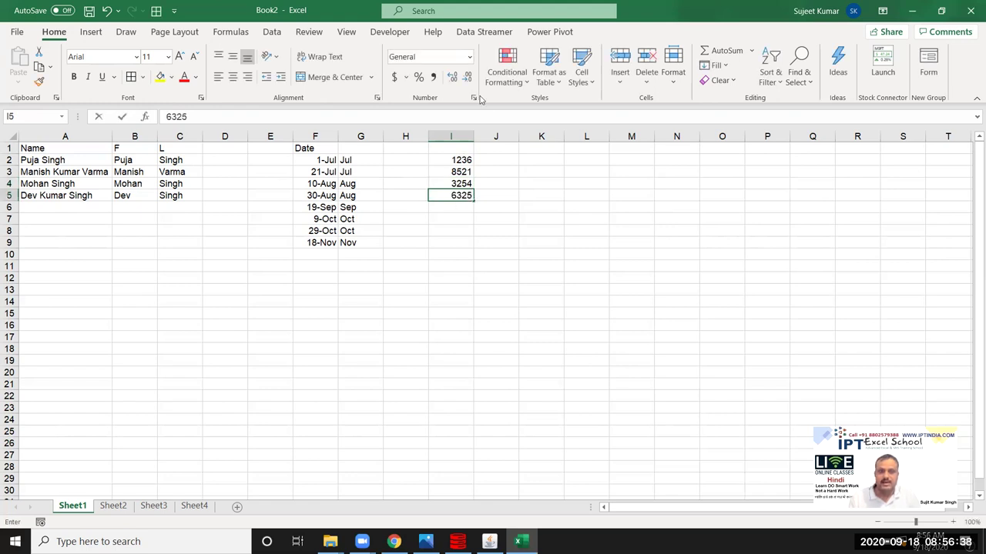
left_click(514, 171)
Enter 12 in J2 and Flash Fill the first two digits (12, 85, 32, 63) into J2:J5
left_click(503, 158)
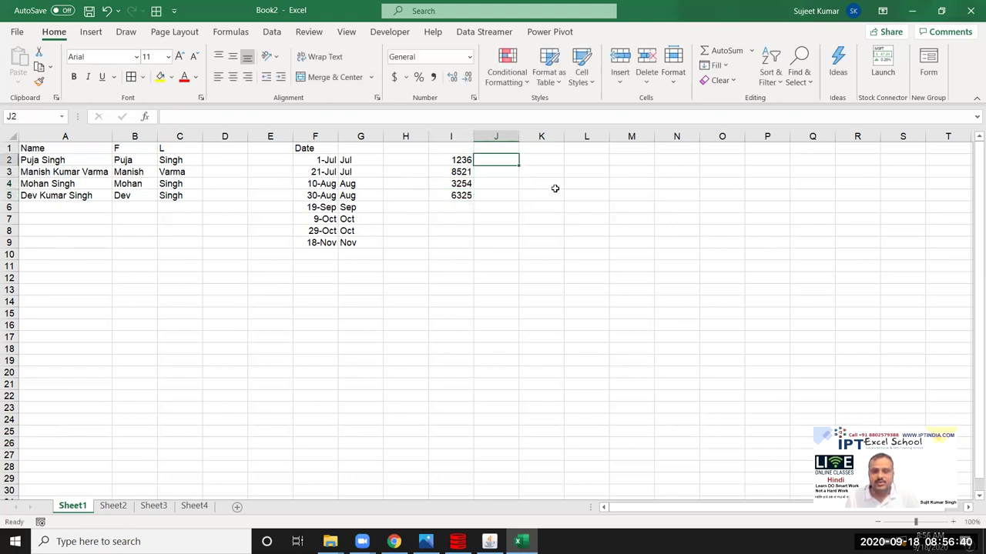
type("12")
key("Return")
key("Up")
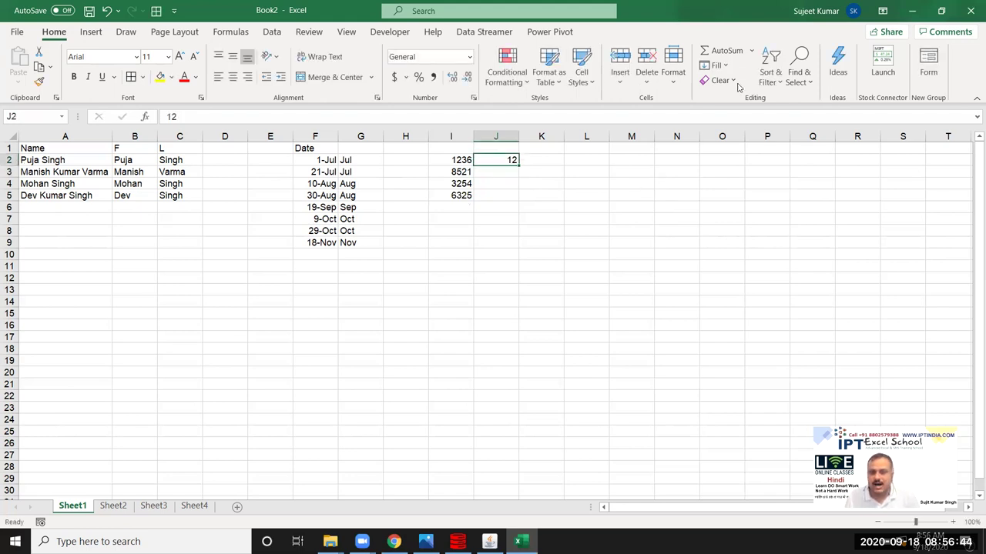
left_click(715, 65)
left_click(754, 212)
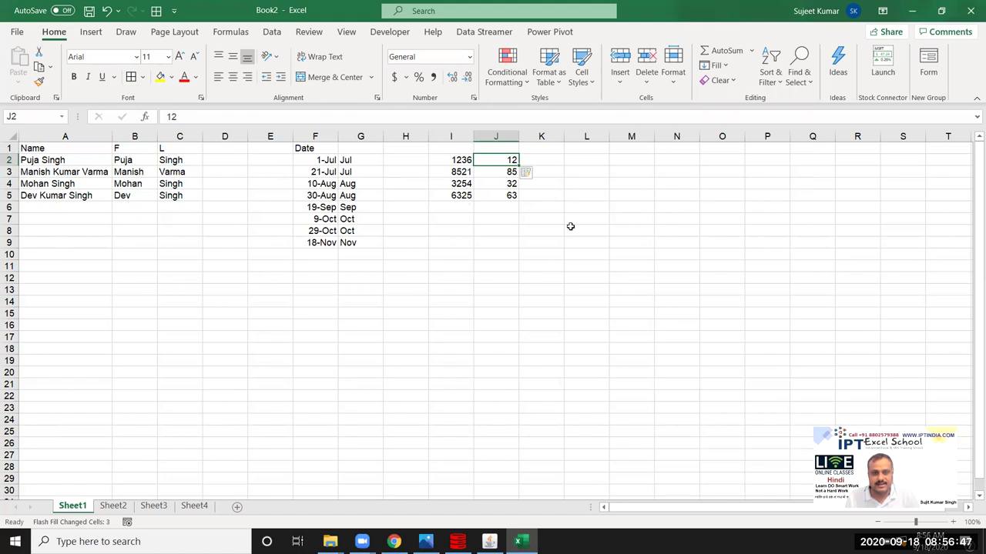
left_click(604, 160)
Enter 36.96, 25.45, 32.85 and 14.36 in L2:L5
type("36.96")
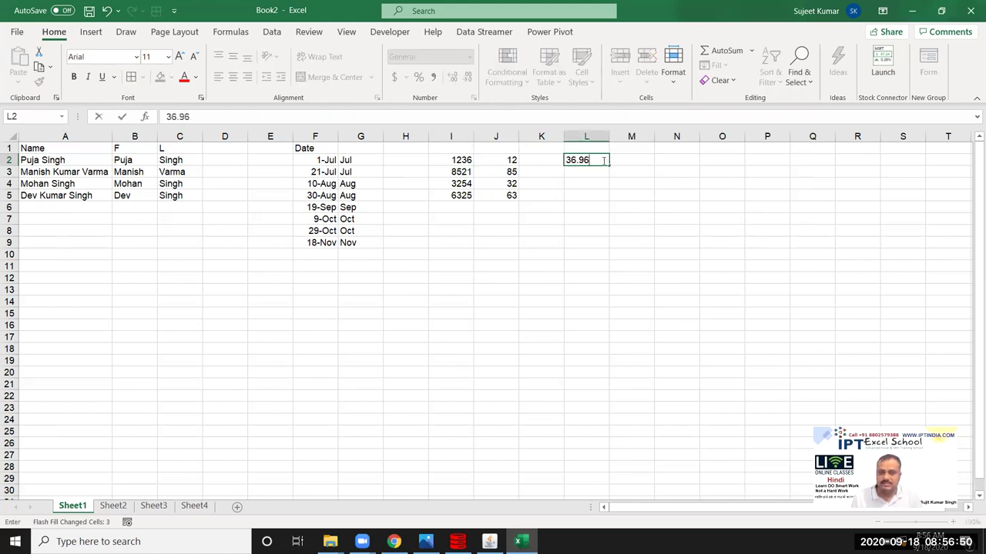
key("ctrl+Return")
key("Return")
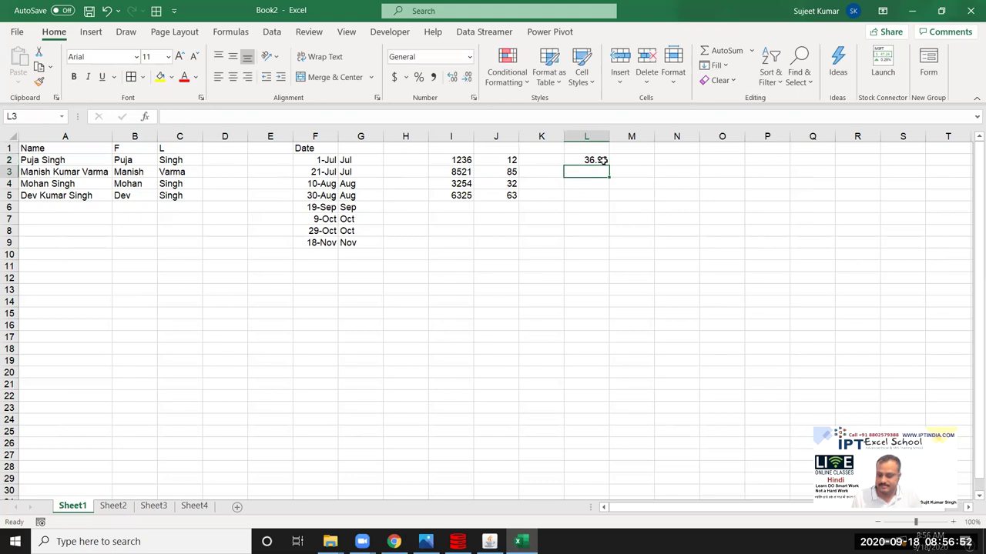
type("25.45")
key("Return")
type("32.85")
key("Return")
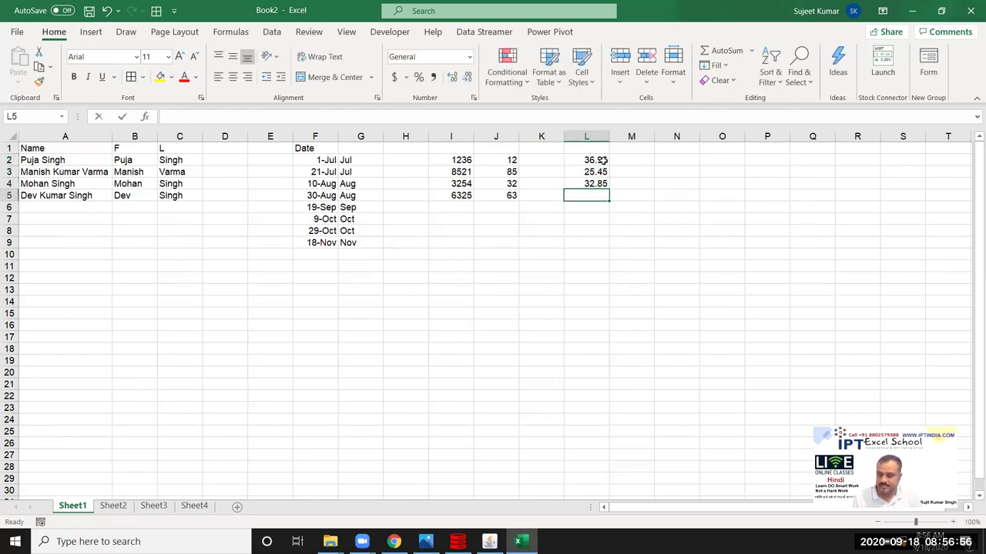
type("14.36")
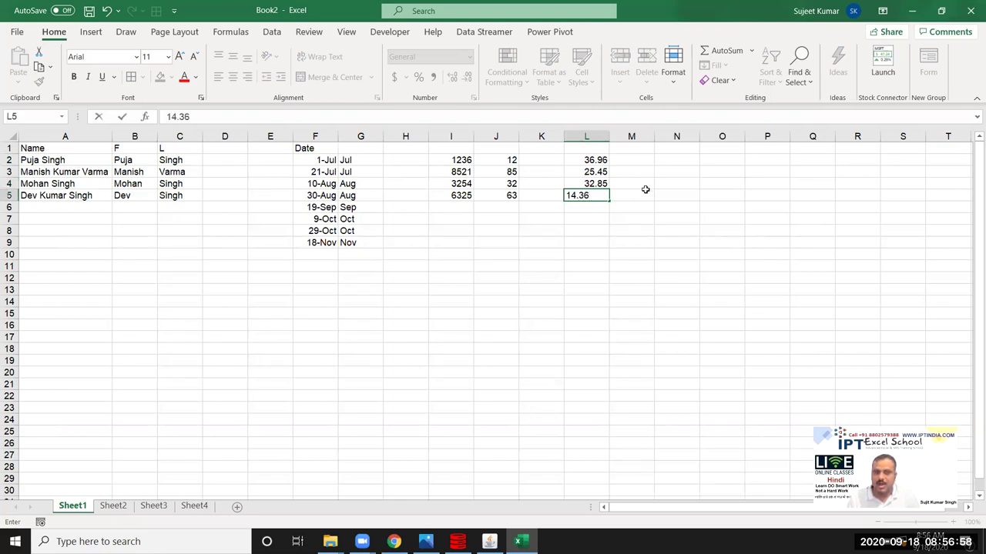
key("Return")
Enter 0.96 in M2 and Flash Fill the decimal parts 0.45, 0.85, 0.36 into M3:M5
left_click(630, 207)
left_click(628, 159)
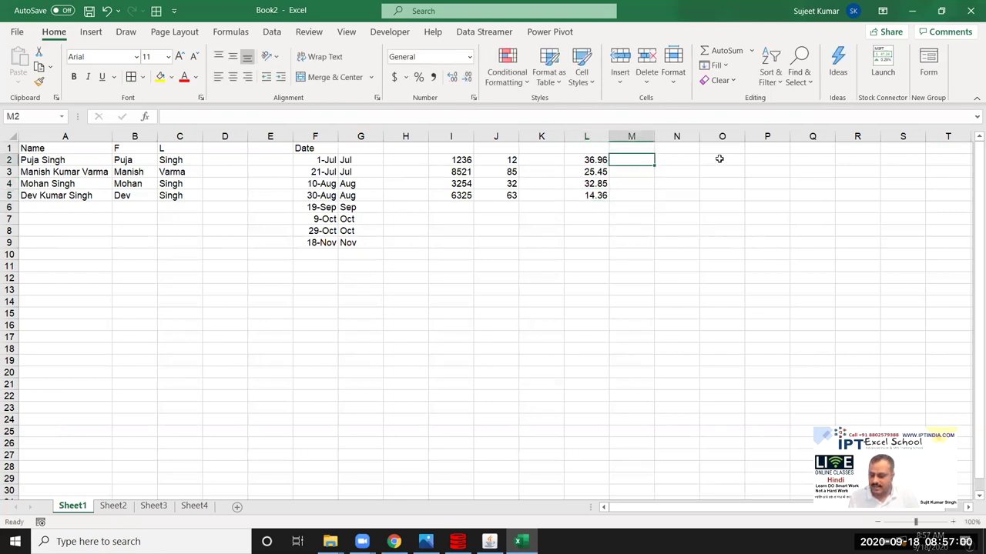
type("0.96")
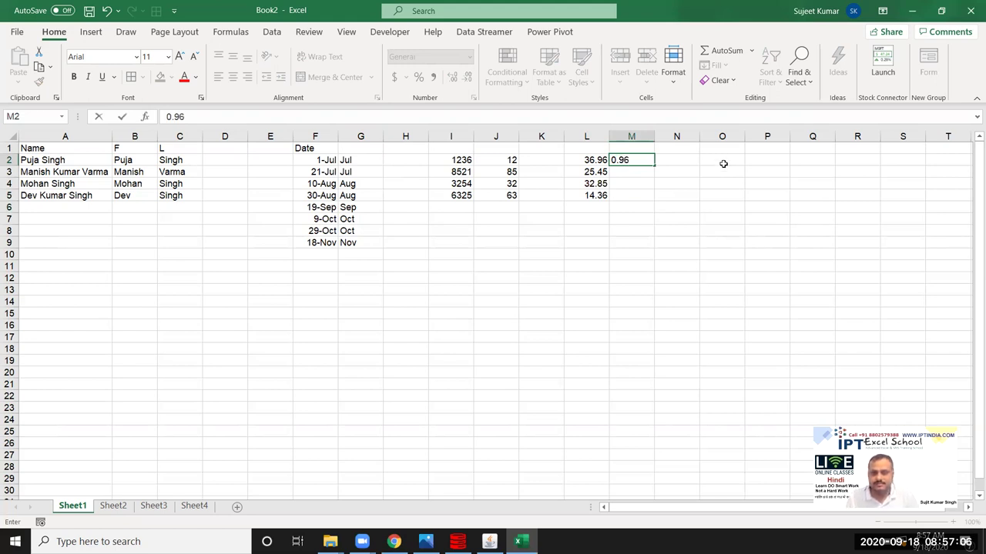
key("ctrl+Return")
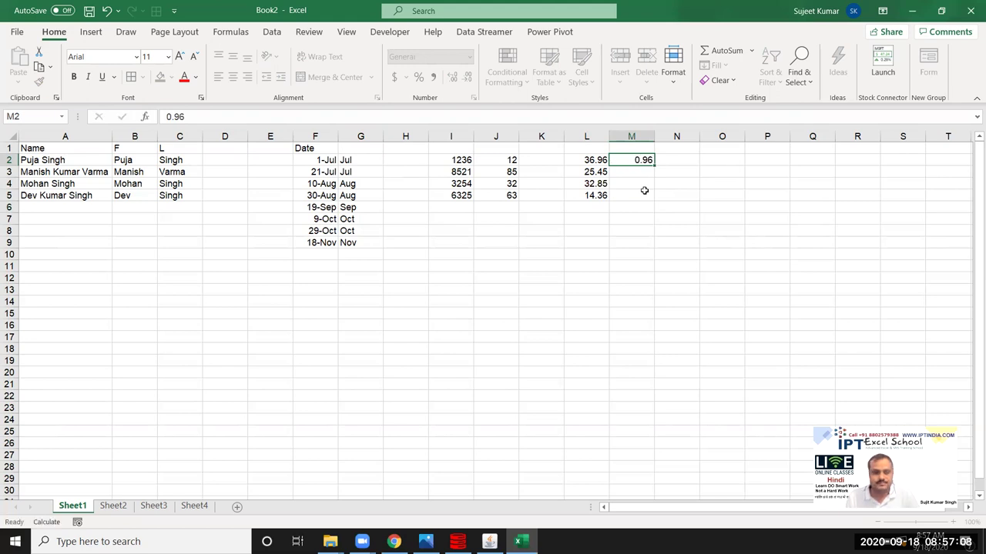
key("Return")
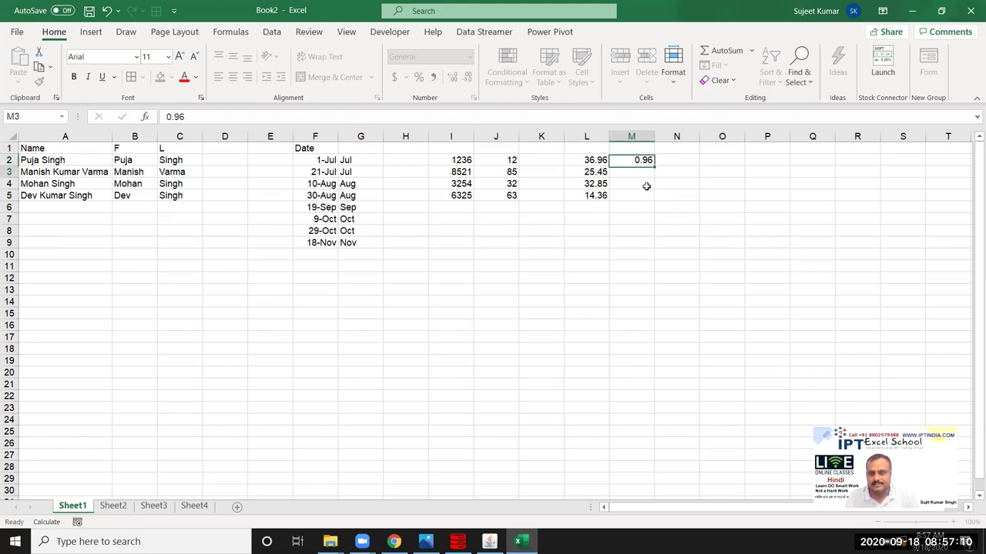
left_click(643, 160)
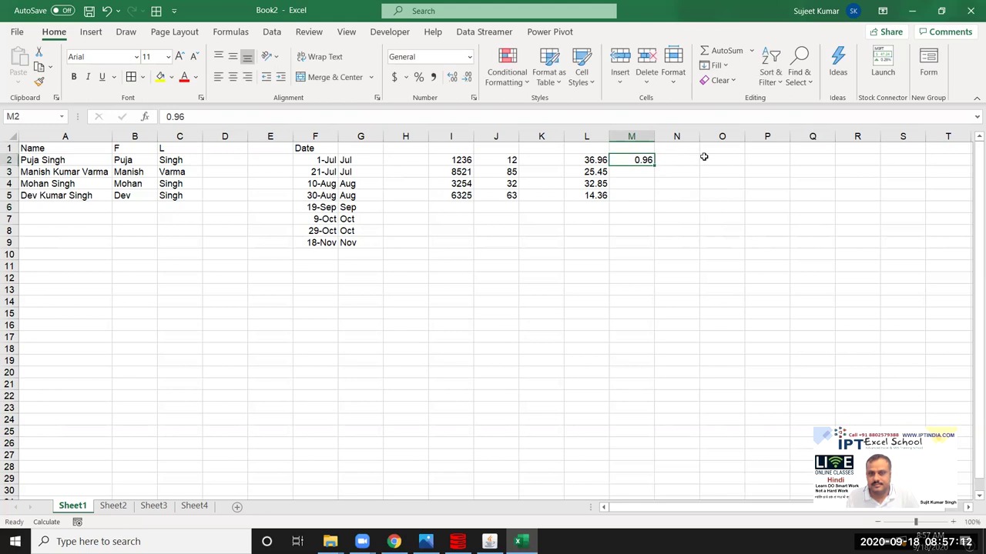
left_click(716, 65)
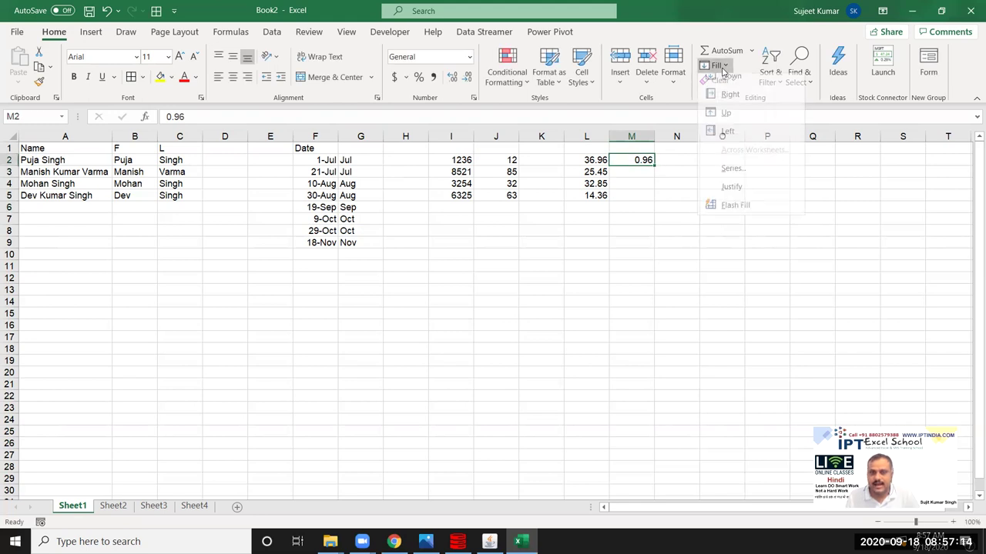
left_click(735, 213)
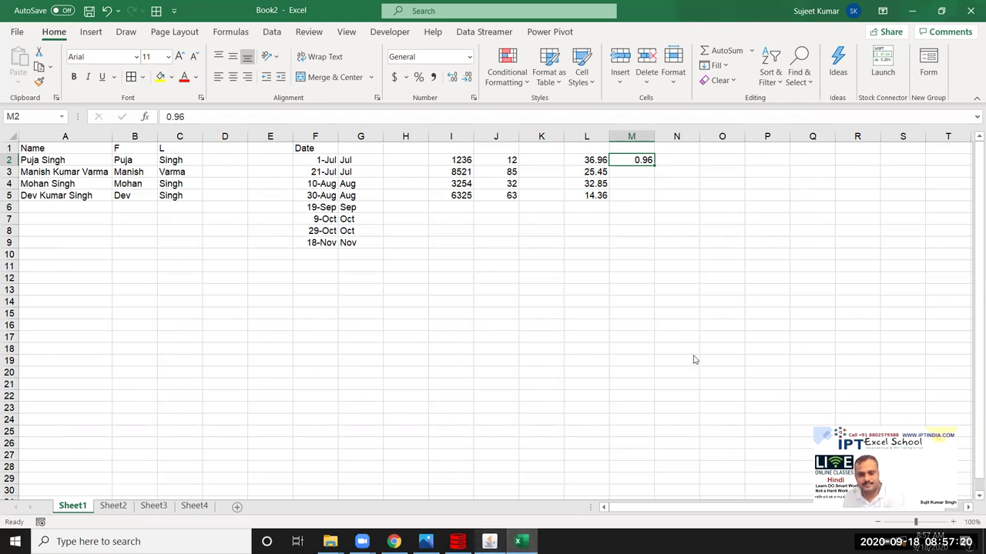
key("alt+Tab")
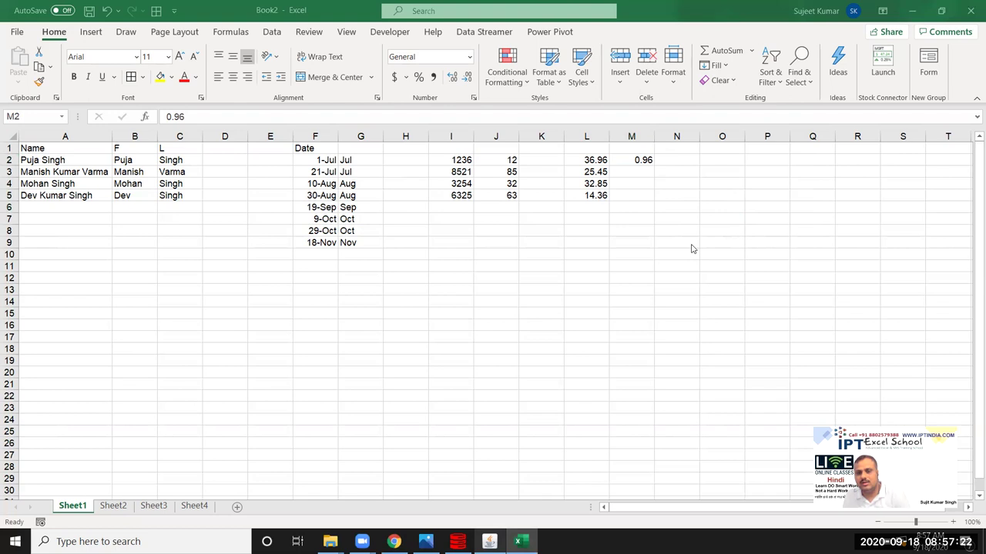
key("ctrl+e")
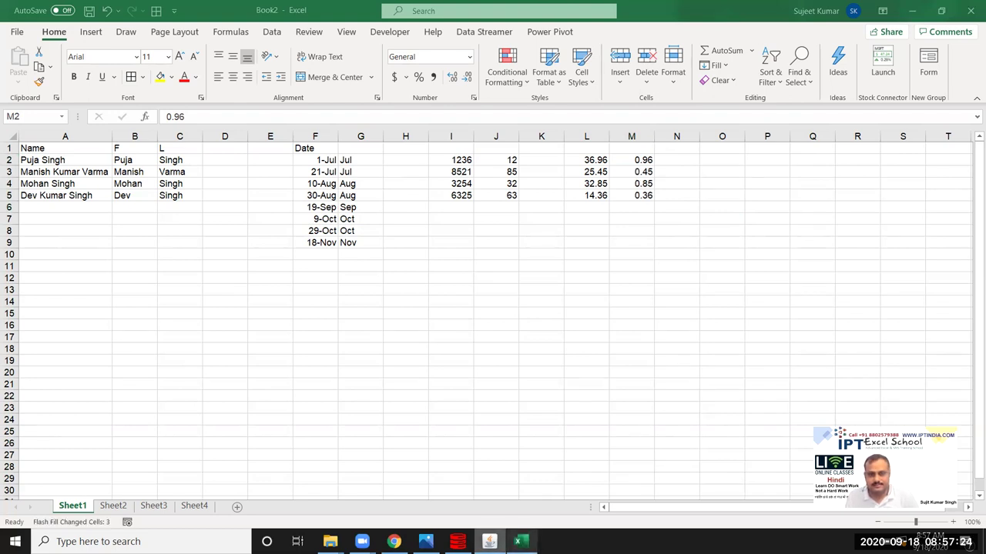
key("alt+Tab")
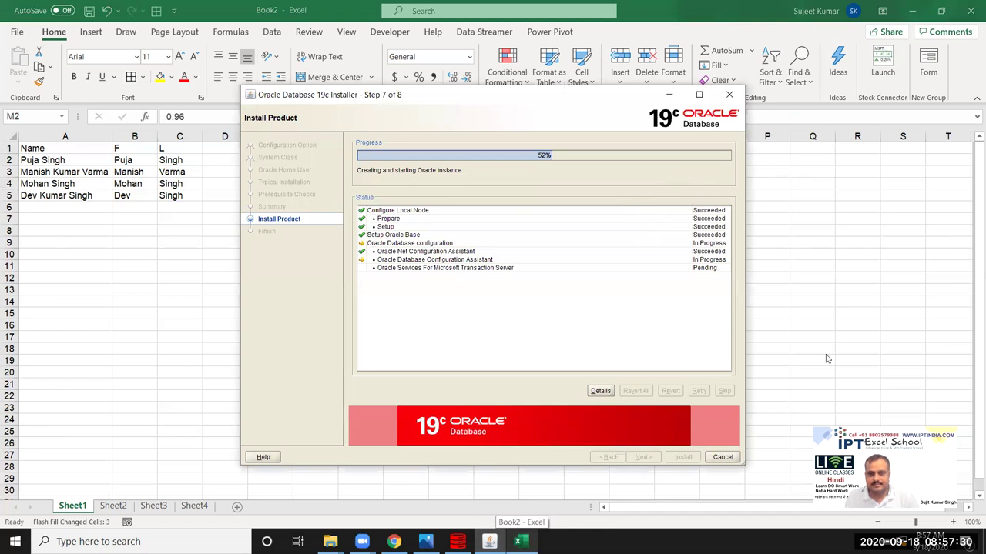
key("alt+Tab")
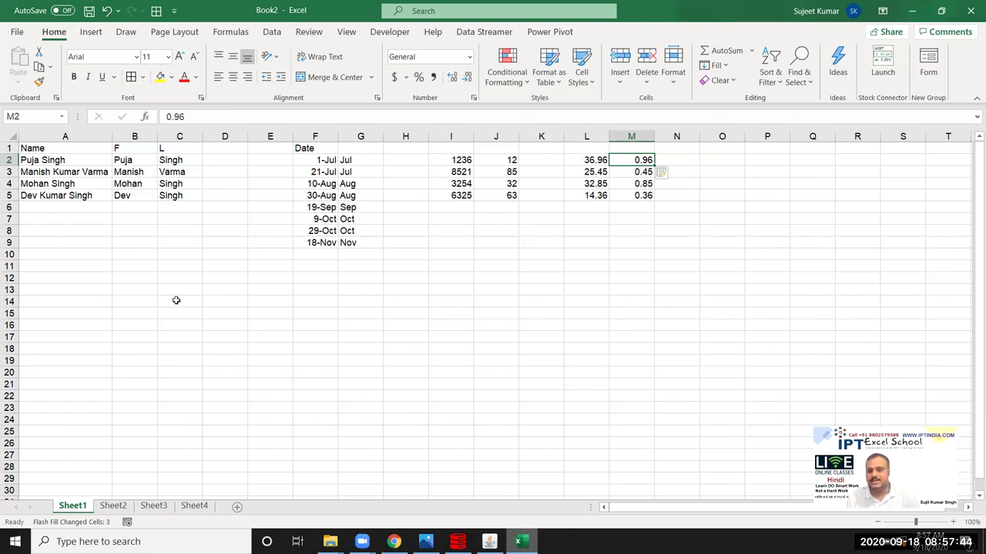
Apply a yellow fill and All Borders to the name table A1:C5
mouse_move(55, 151)
left_mouse_down()
mouse_move(149, 193)
mouse_move(188, 196)
left_mouse_up()
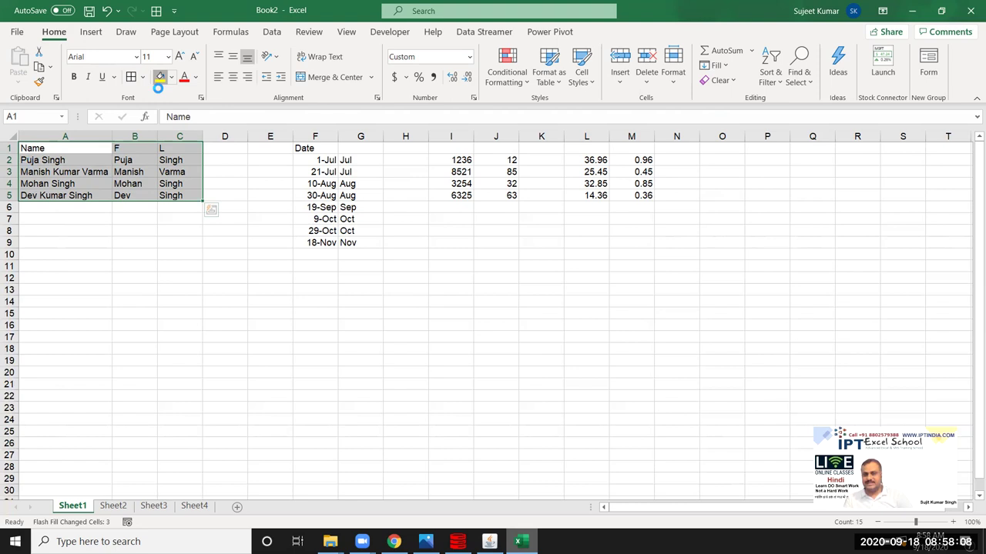
left_click(159, 77)
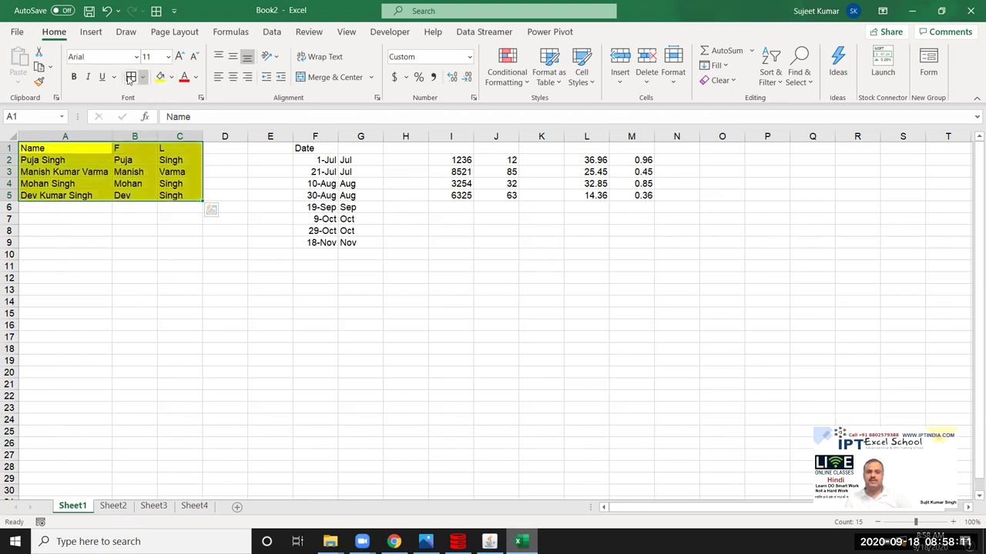
left_click(129, 77)
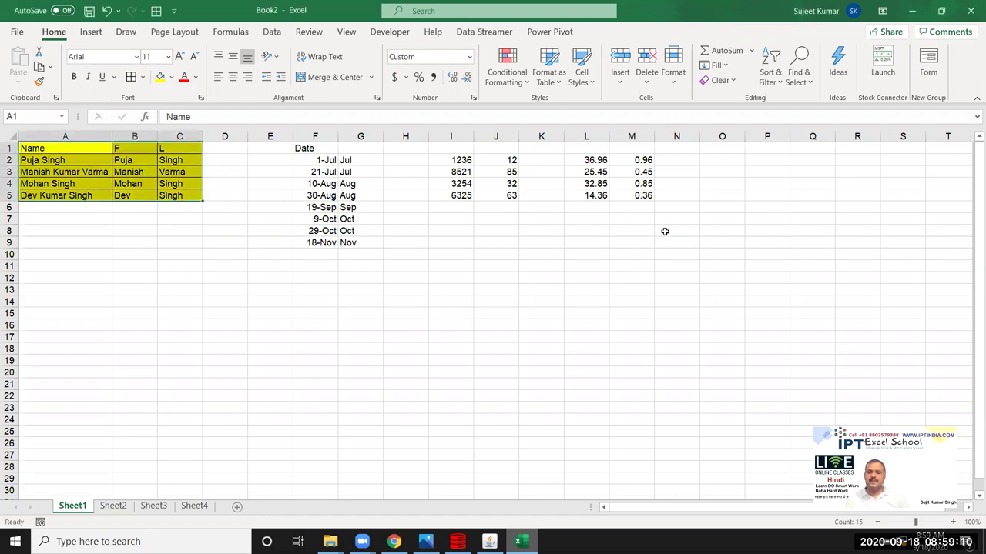
left_click(731, 80)
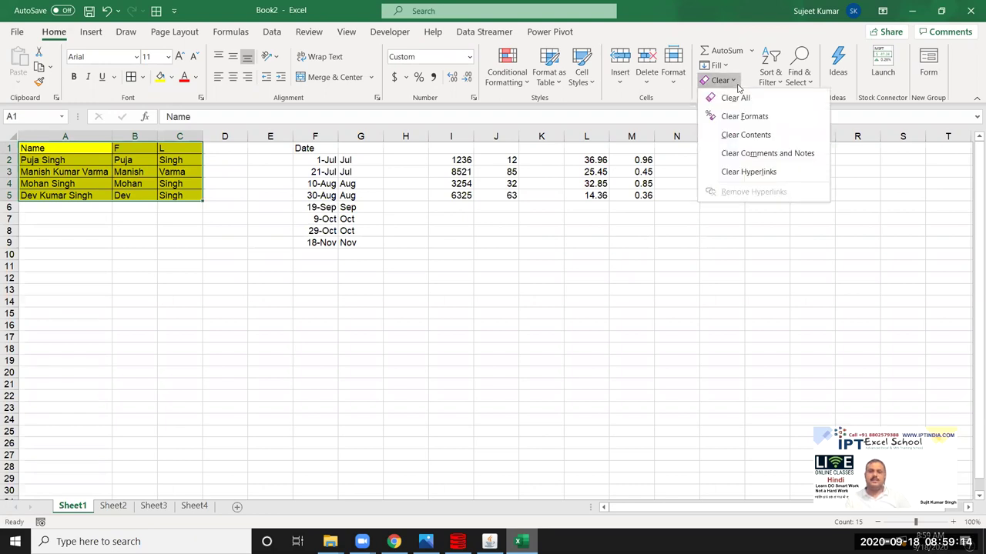
left_click(736, 99)
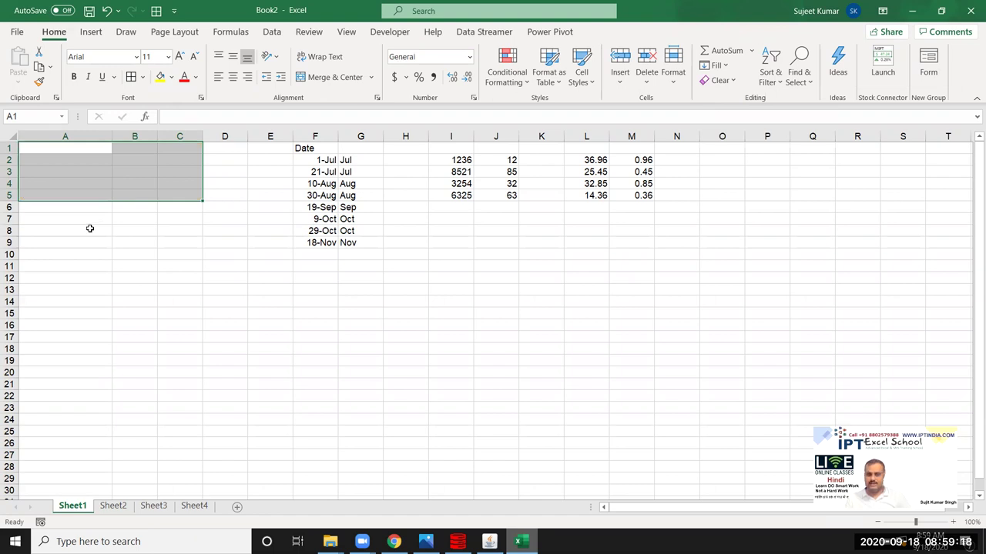
key("ctrl+z")
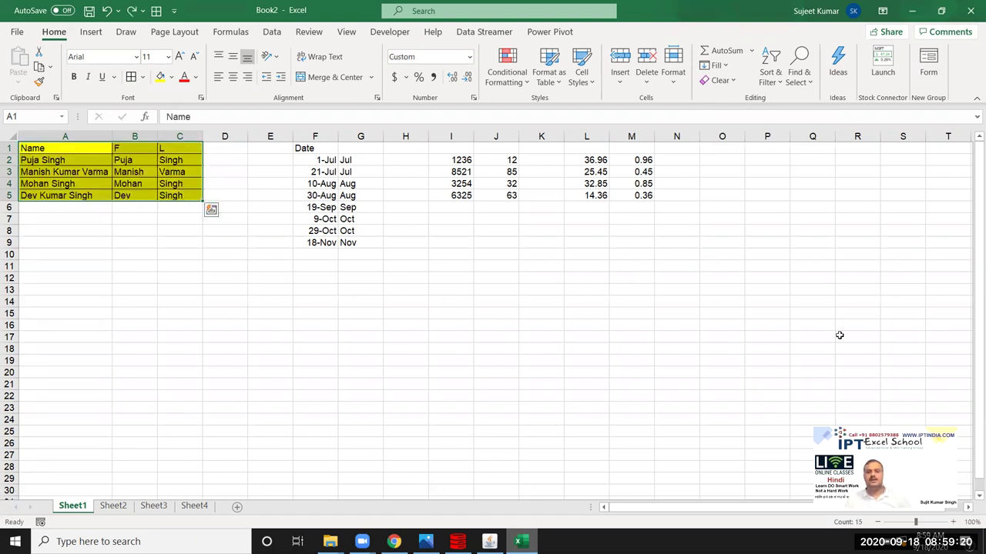
left_click(733, 81)
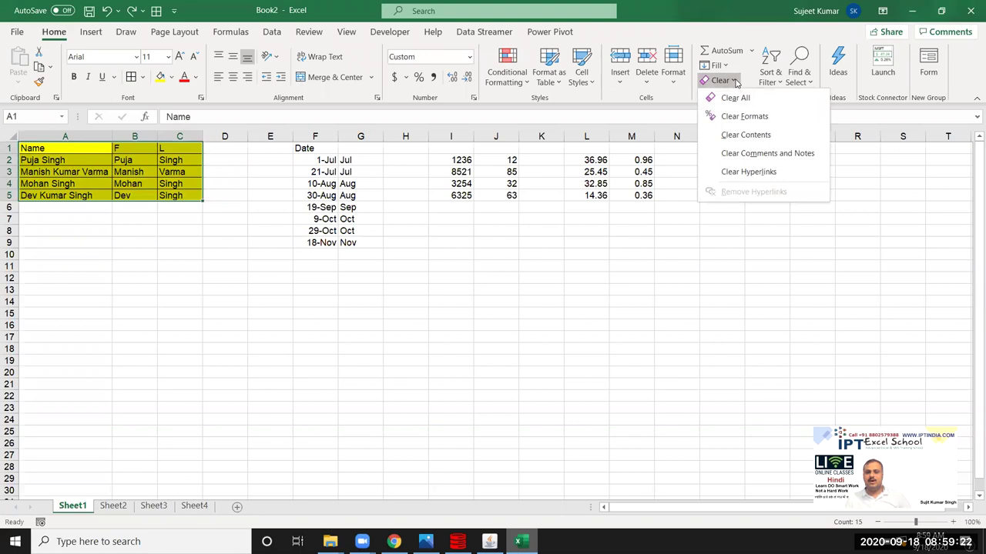
left_click(741, 117)
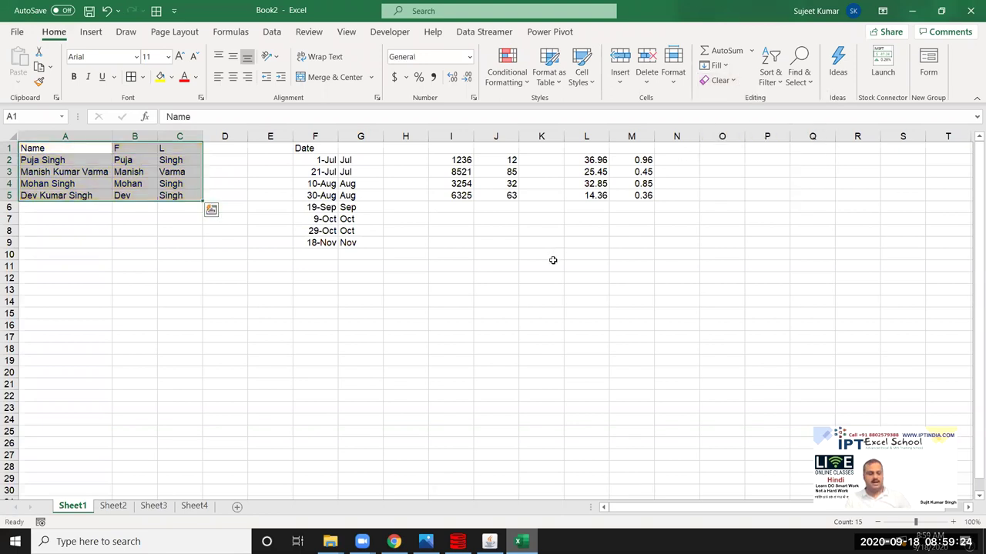
key("ctrl+z")
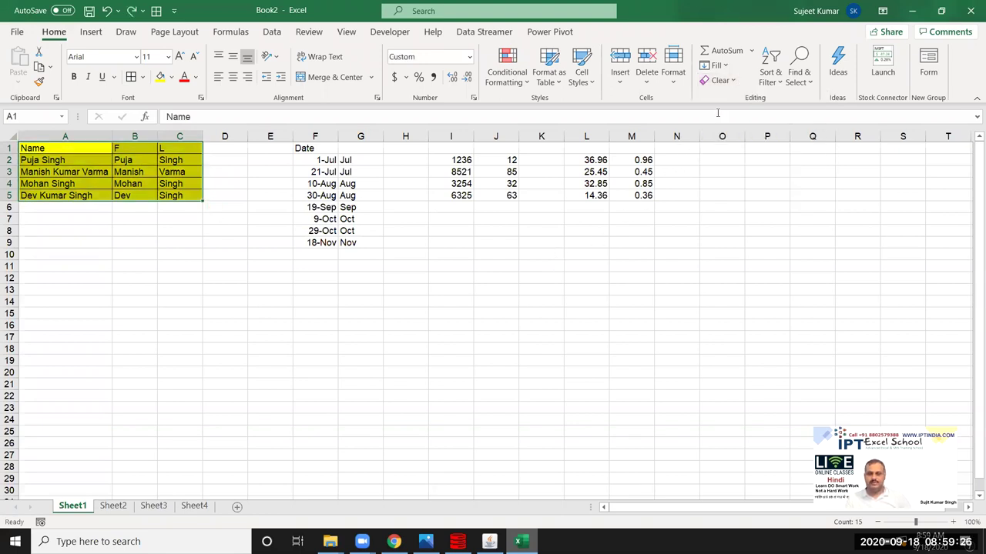
left_click(731, 81)
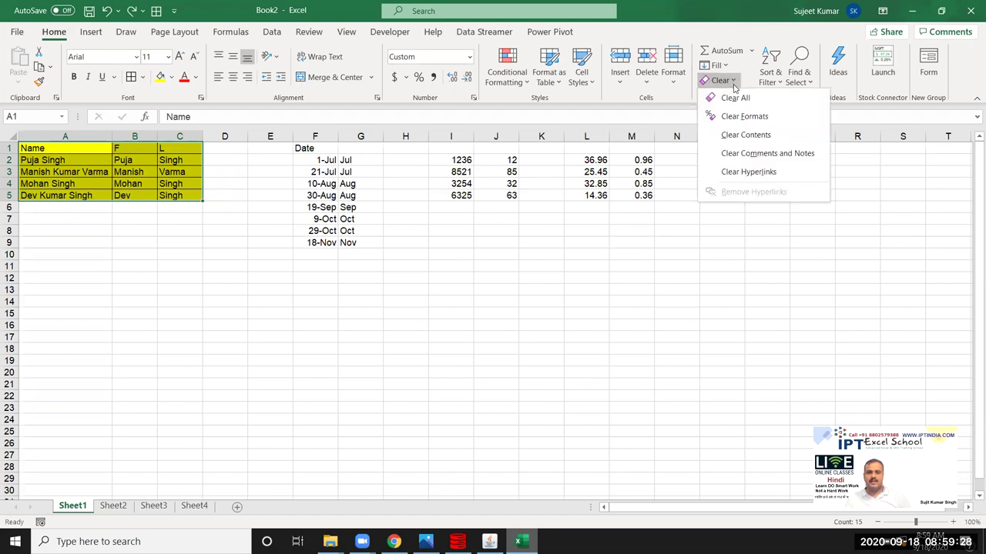
left_click(734, 138)
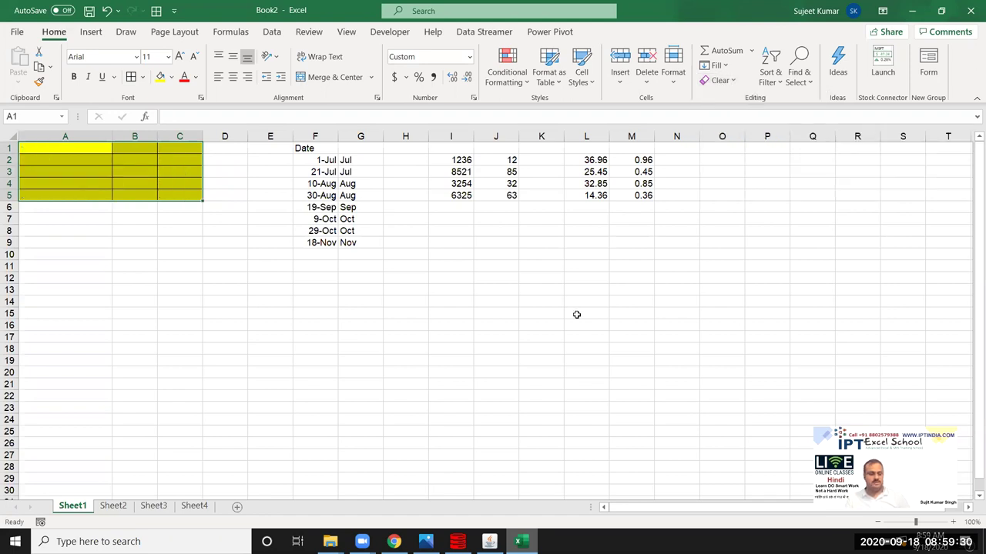
key("ctrl+z")
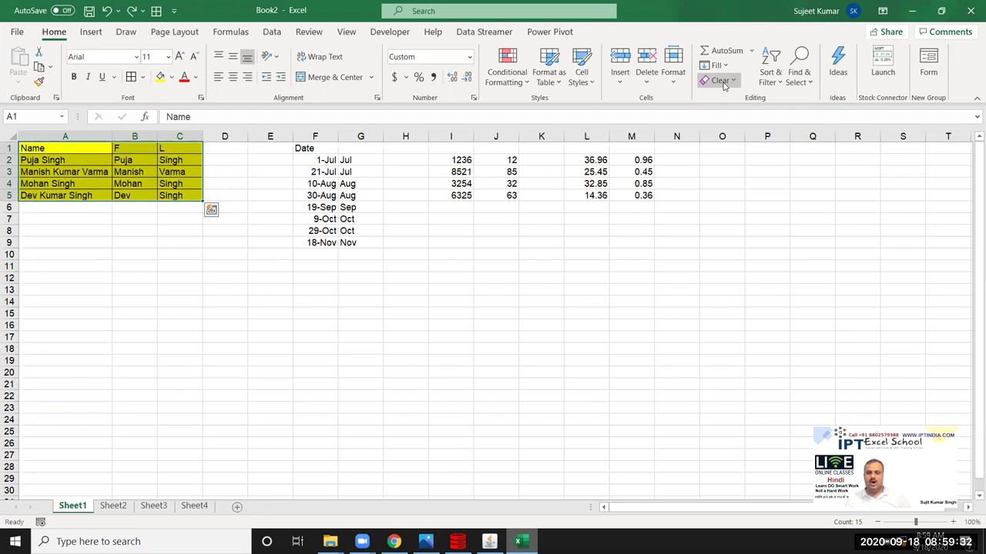
left_click(731, 81)
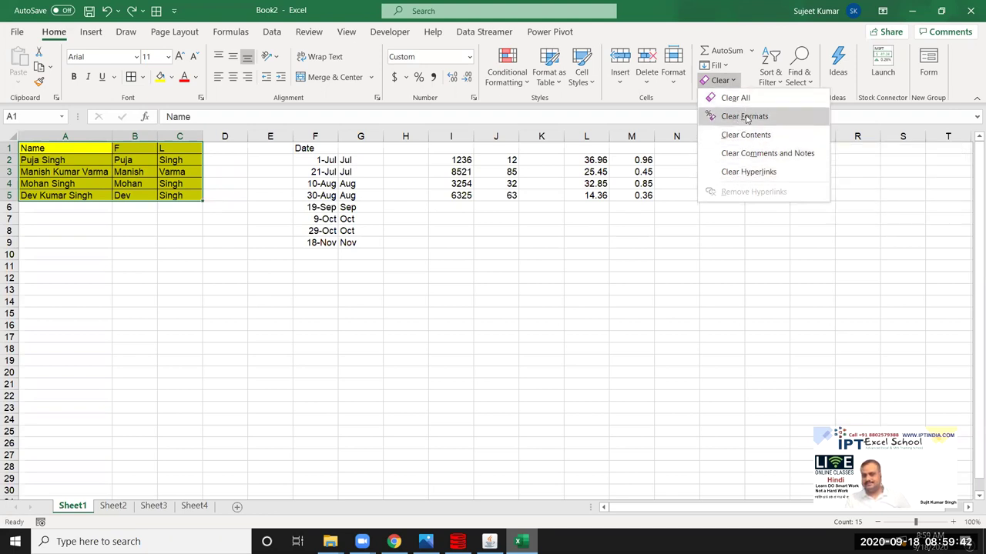
left_click(576, 113)
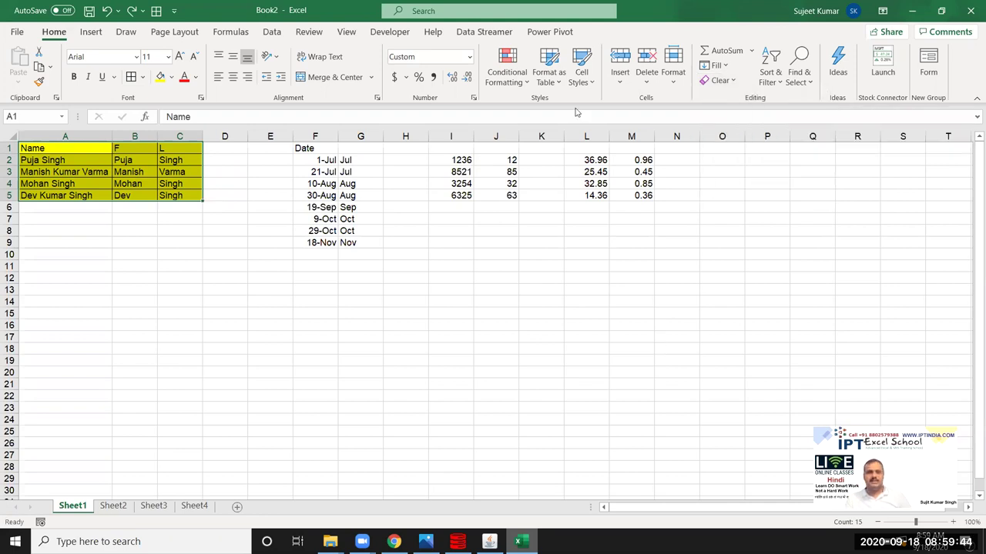
left_click(462, 465)
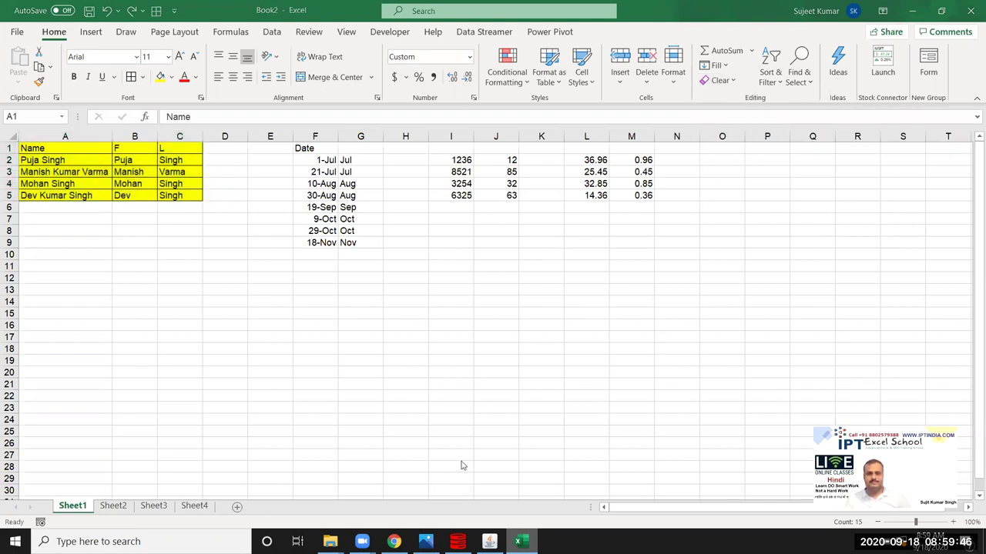